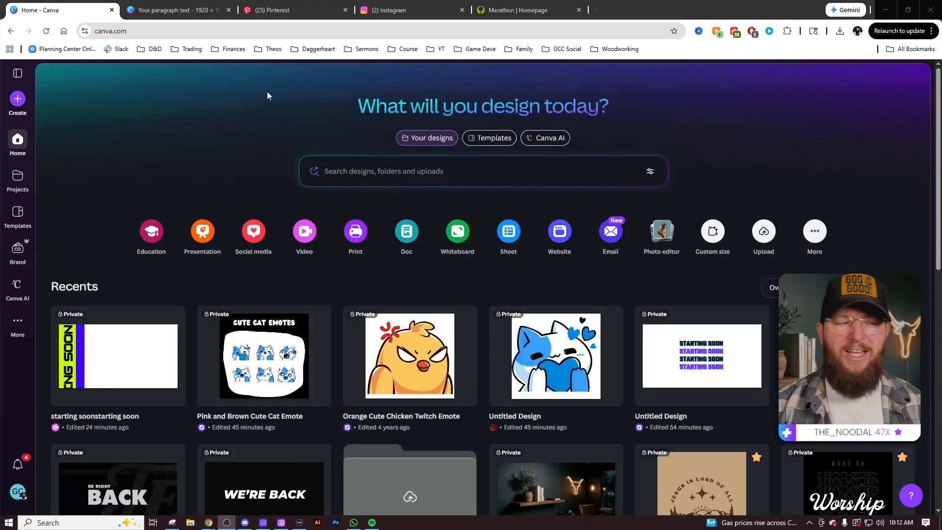
Examine the visual style of the Marathon homepage and of the Marathon pre-order post on Instagram.
{"action": "left_click", "coordinate": [505, 12]}
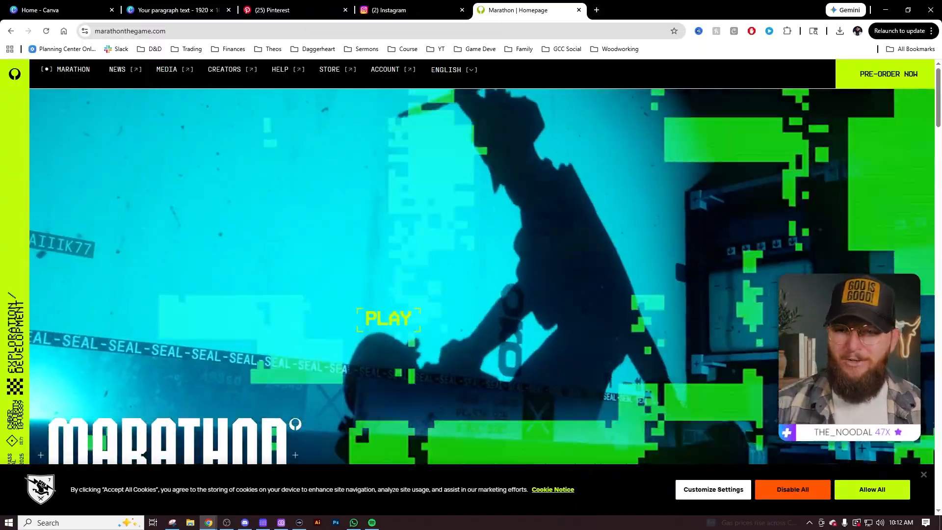
{"action": "scroll", "coordinate": [661, 158], "scroll_direction": "down", "scroll_amount": 3}
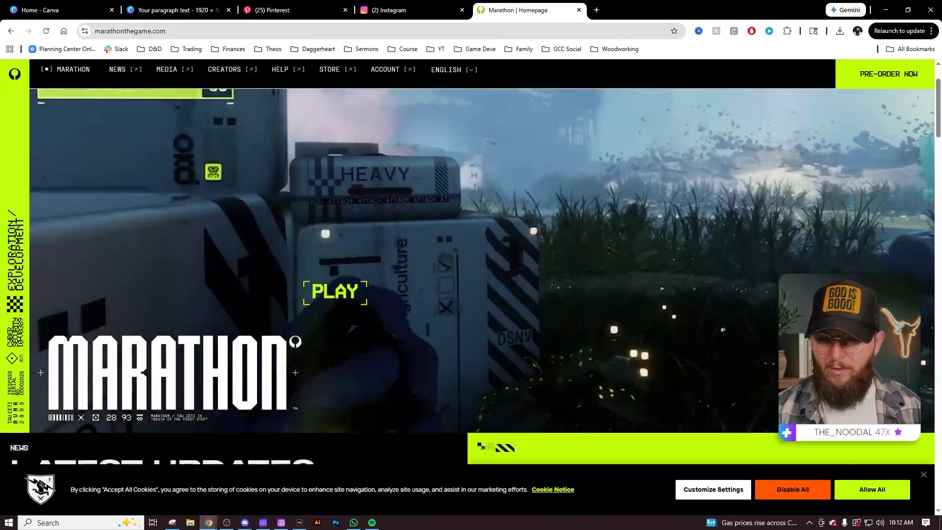
{"action": "scroll", "coordinate": [360, 320], "scroll_direction": "down", "scroll_amount": 5}
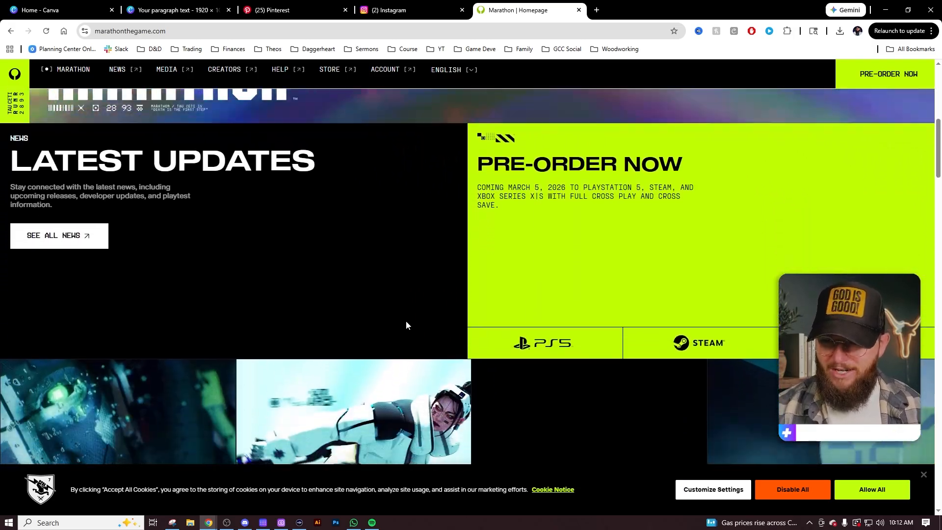
{"action": "scroll", "coordinate": [358, 271], "scroll_direction": "down", "scroll_amount": 4}
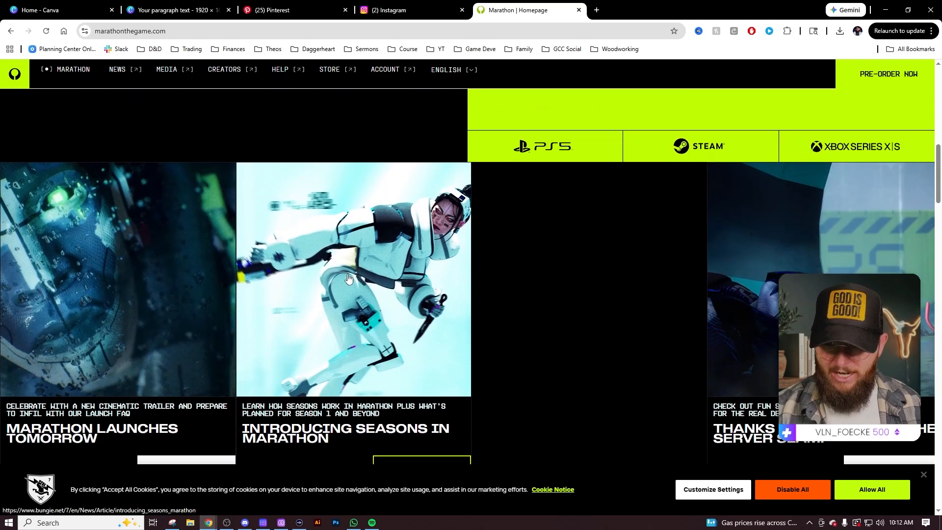
{"action": "left_click", "coordinate": [399, 11]}
{"action": "left_click", "coordinate": [216, 348]}
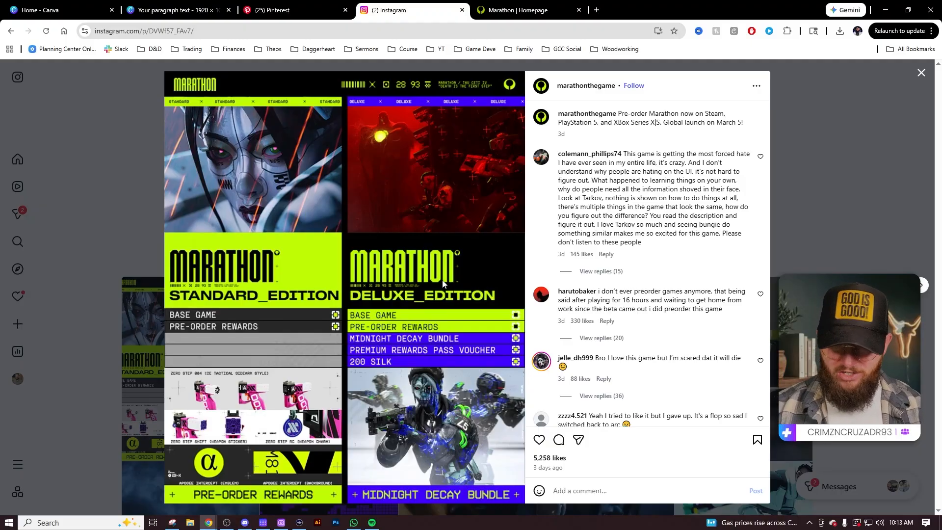
Search Pinterest for "twitch overlay", examine the Minimal Vibe Stream Overlay Package pin and return to the results.
{"action": "left_click", "coordinate": [301, 12]}
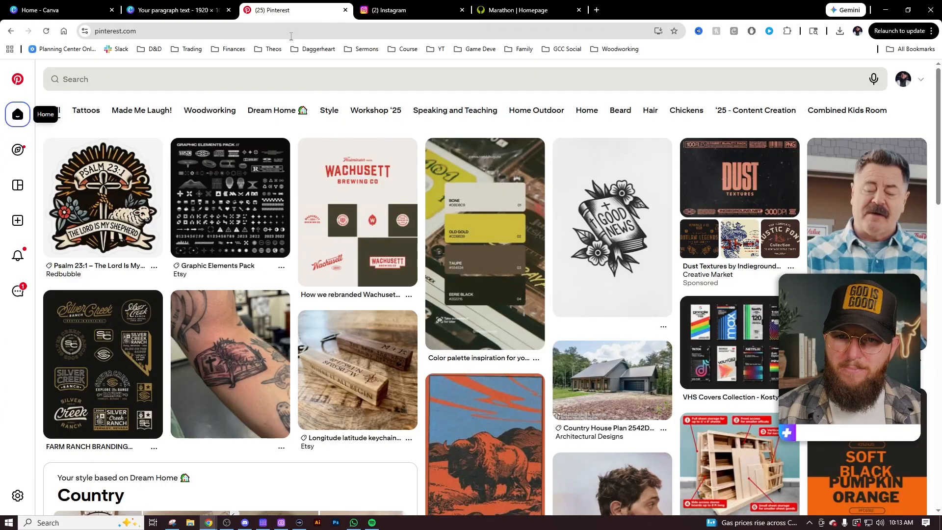
{"action": "left_click", "coordinate": [248, 78]}
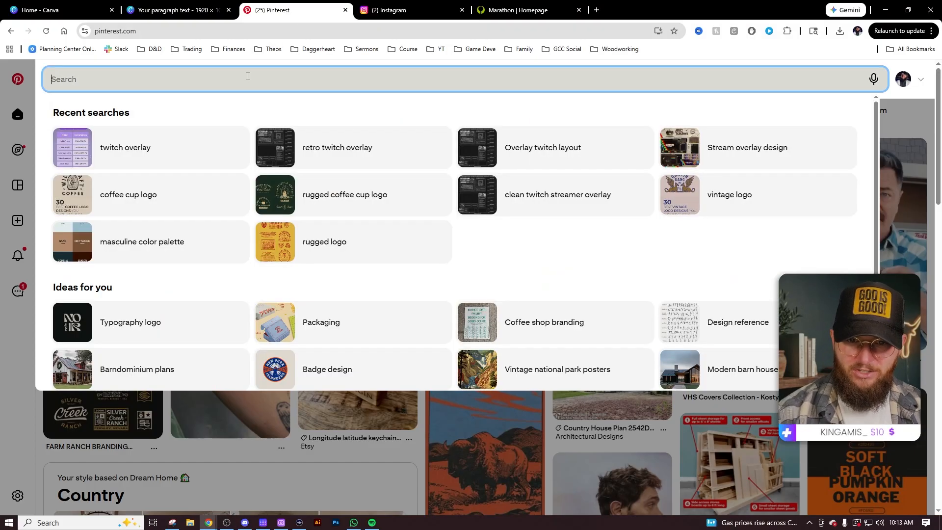
{"action": "left_click", "coordinate": [147, 146]}
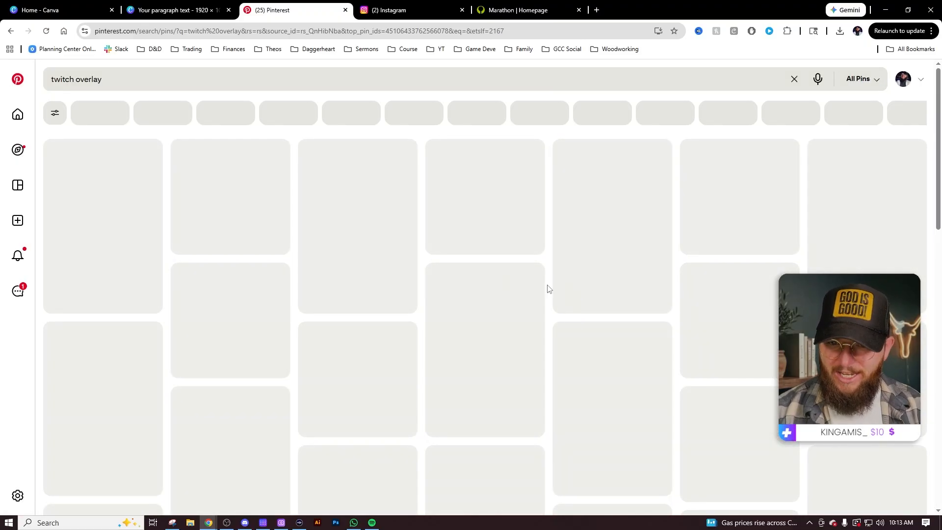
{"action": "scroll", "coordinate": [547, 304], "scroll_direction": "down", "scroll_amount": 7}
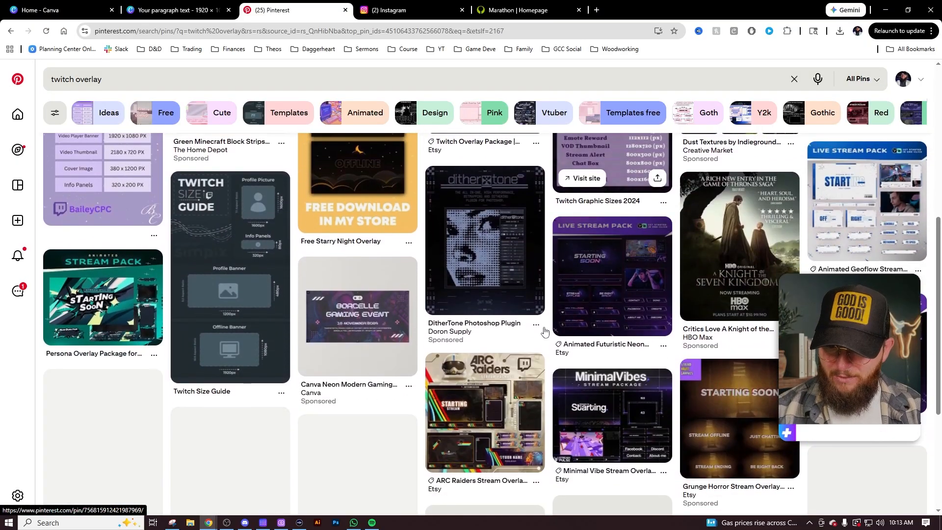
{"action": "scroll", "coordinate": [545, 332], "scroll_direction": "down", "scroll_amount": 3}
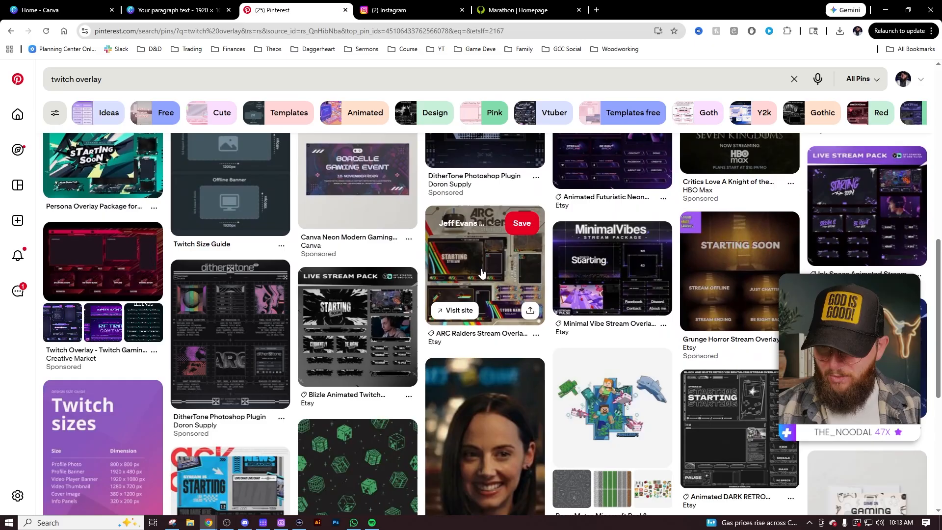
{"action": "scroll", "coordinate": [482, 273], "scroll_direction": "down", "scroll_amount": 2}
{"action": "scroll", "coordinate": [539, 276], "scroll_direction": "up", "scroll_amount": 2}
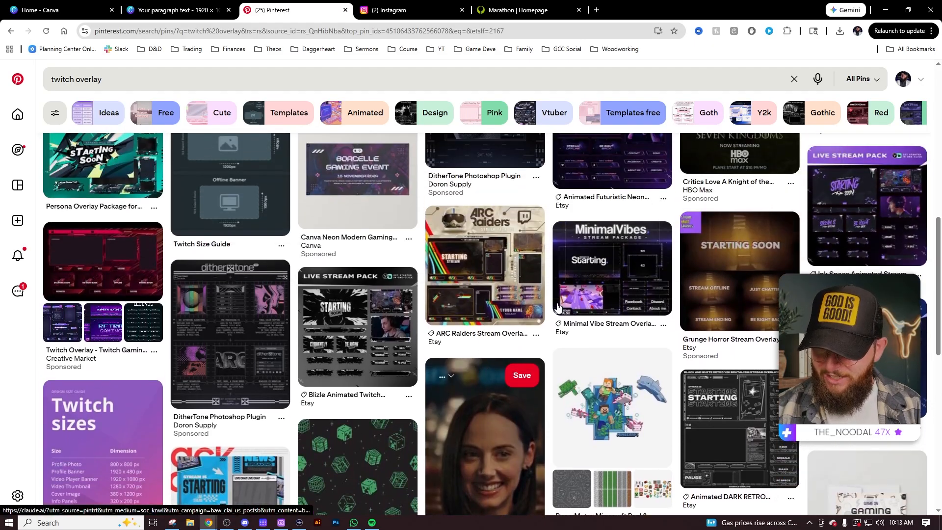
{"action": "left_click", "coordinate": [597, 278]}
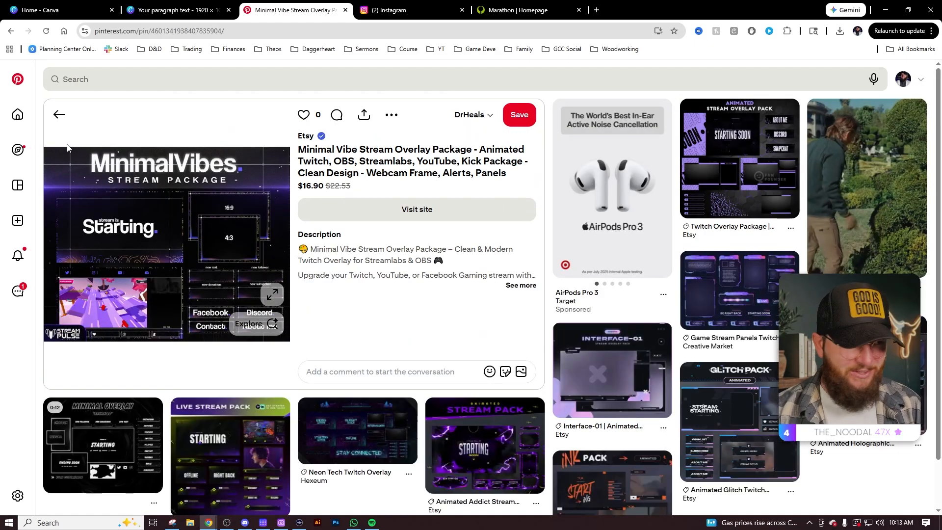
{"action": "left_click", "coordinate": [59, 115]}
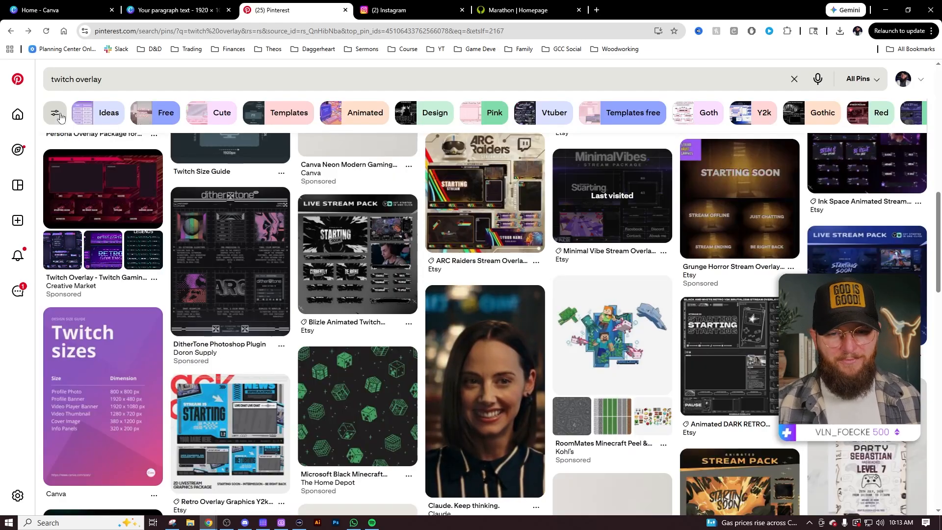
Look through the Twitch overlay results on Pinterest for layout, color and typography ideas.
{"action": "scroll", "coordinate": [364, 333], "scroll_direction": "up", "scroll_amount": 6}
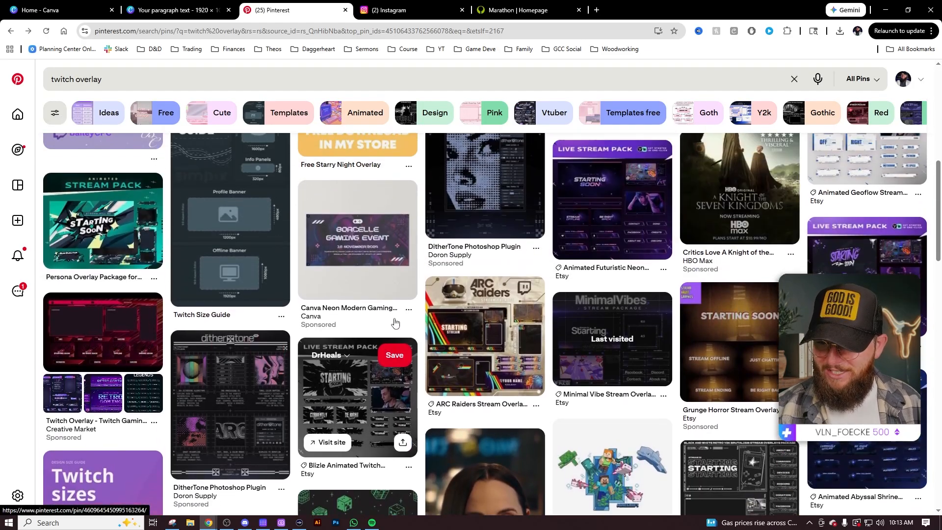
{"action": "scroll", "coordinate": [397, 322], "scroll_direction": "up", "scroll_amount": 4}
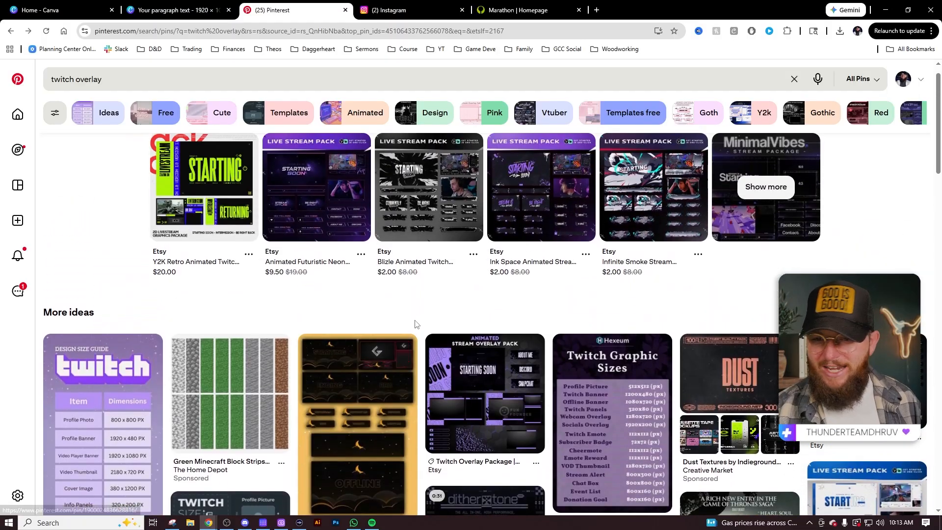
{"action": "scroll", "coordinate": [419, 334], "scroll_direction": "down", "scroll_amount": 2}
{"action": "scroll", "coordinate": [420, 333], "scroll_direction": "down", "scroll_amount": 2}
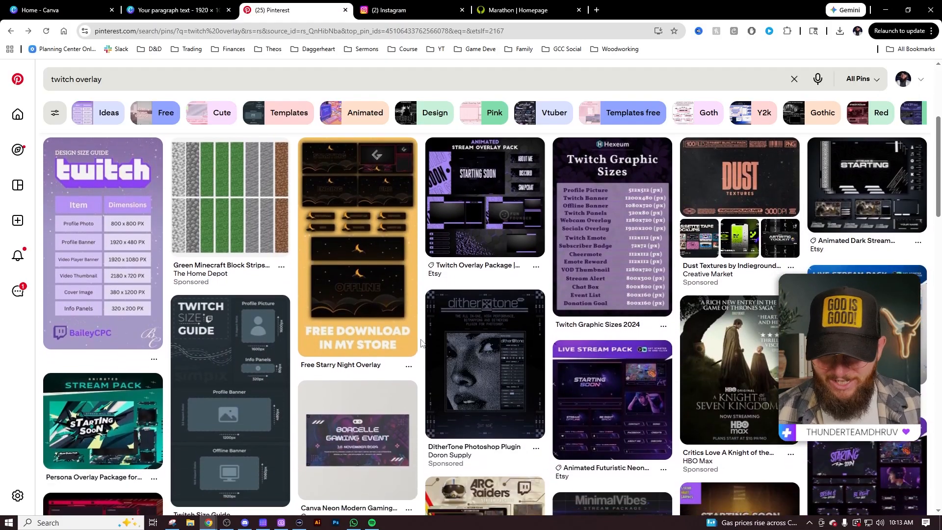
{"action": "scroll", "coordinate": [422, 338], "scroll_direction": "down", "scroll_amount": 3}
{"action": "scroll", "coordinate": [425, 335], "scroll_direction": "down", "scroll_amount": 6}
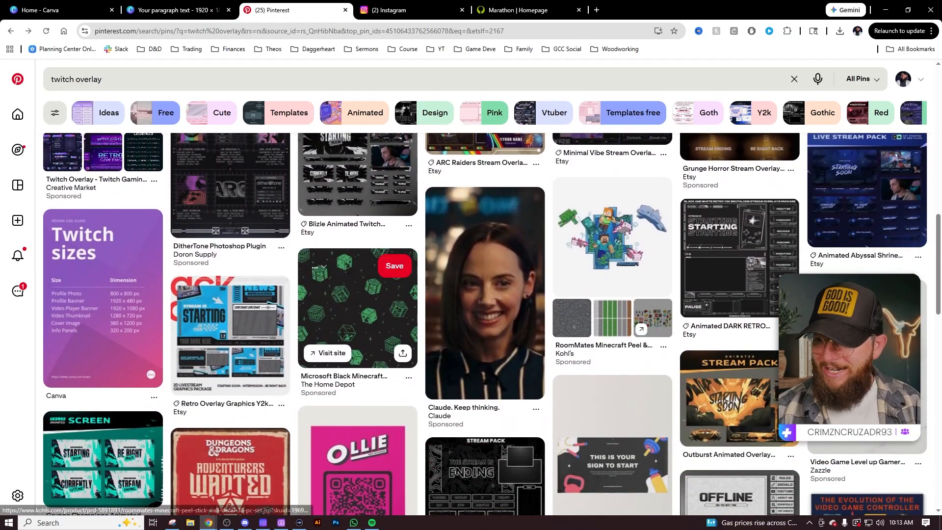
{"action": "scroll", "coordinate": [471, 343], "scroll_direction": "down", "scroll_amount": 3}
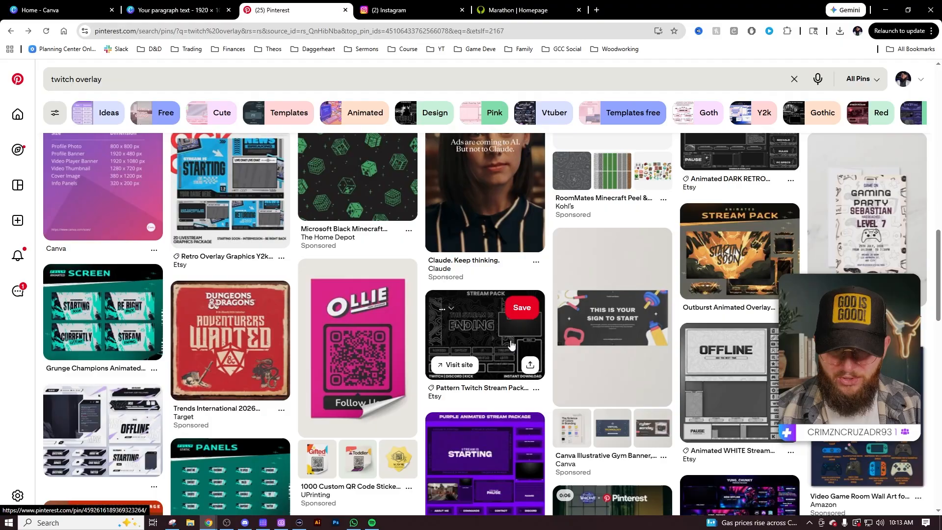
{"action": "scroll", "coordinate": [374, 368], "scroll_direction": "up", "scroll_amount": 5}
{"action": "scroll", "coordinate": [374, 368], "scroll_direction": "up", "scroll_amount": 5}
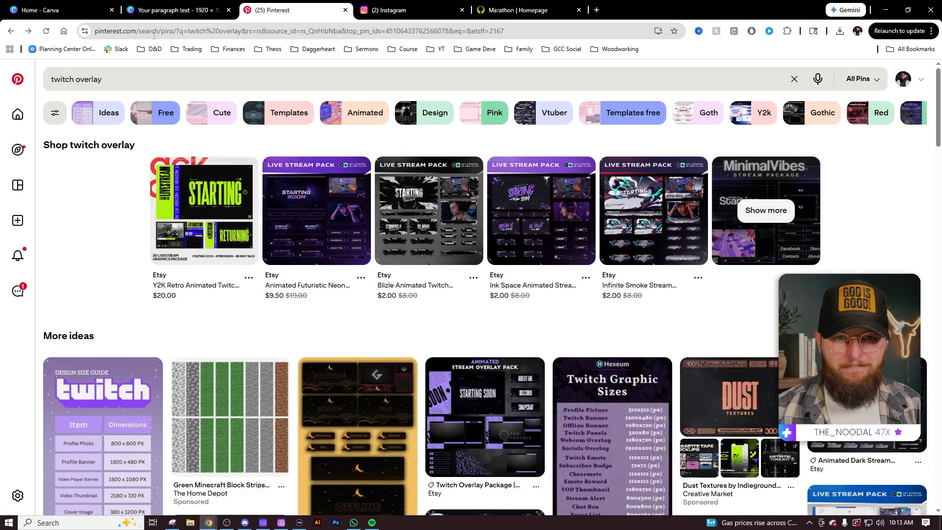
Create a new 1920 × 1080 px design in Canva and add a second blank page.
{"action": "left_click", "coordinate": [84, 13]}
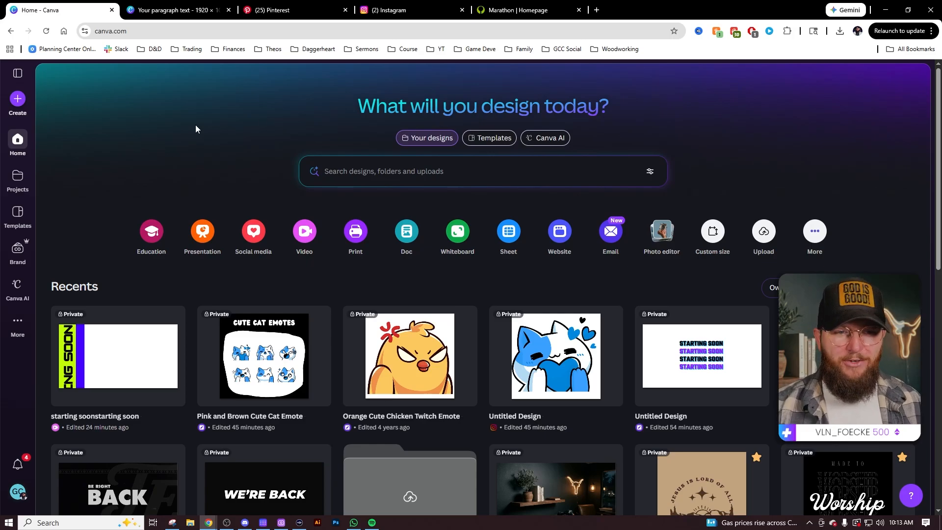
{"action": "left_click", "coordinate": [16, 100]}
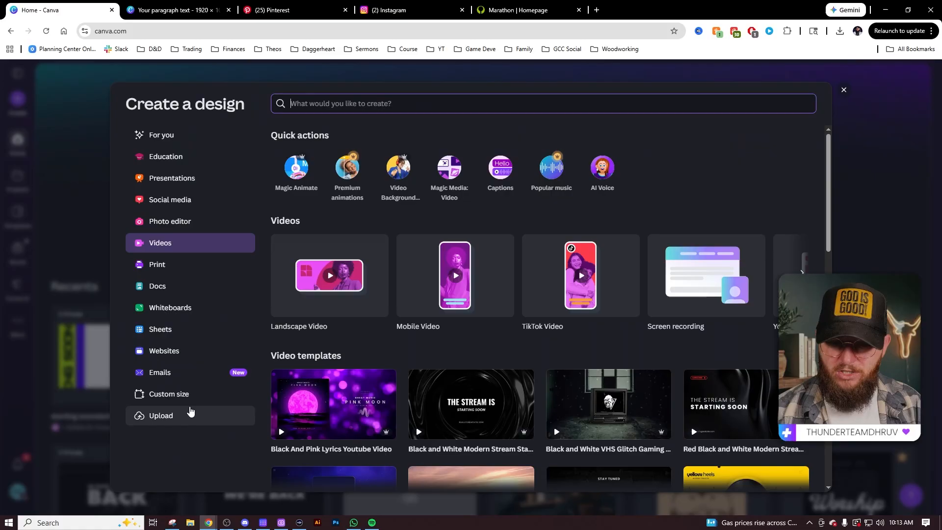
{"action": "left_click", "coordinate": [189, 402]}
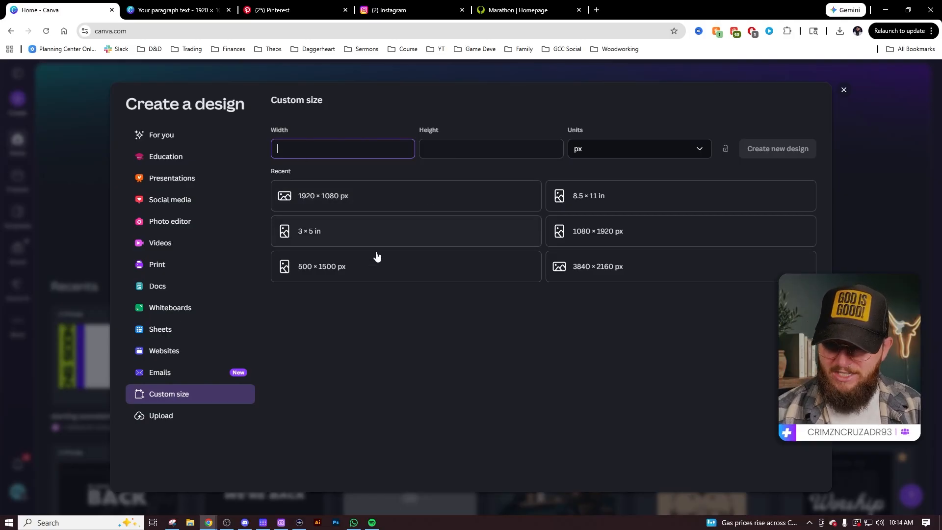
{"action": "left_click", "coordinate": [330, 197]}
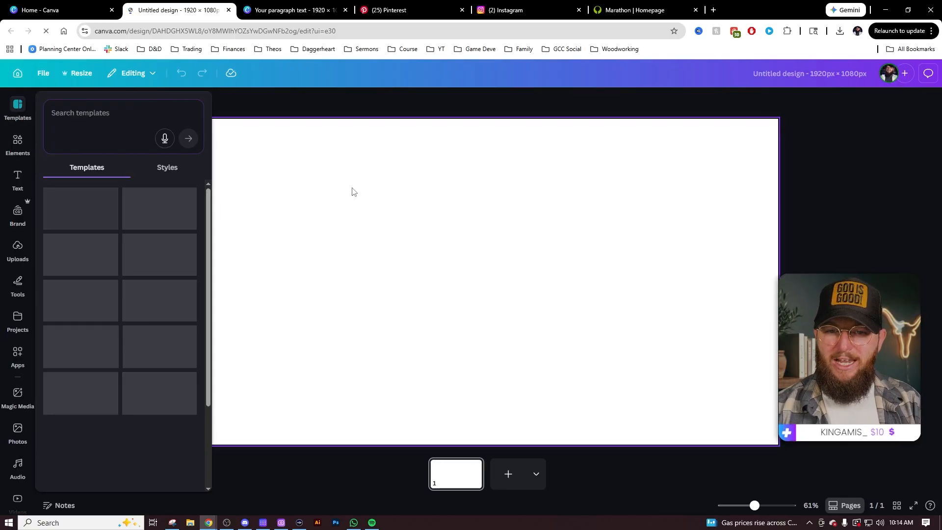
{"action": "left_click", "coordinate": [511, 477]}
Capture the Marathon pre-order image from the Instagram post with Snipping Tool, covering only the artwork.
{"action": "left_click", "coordinate": [504, 11]}
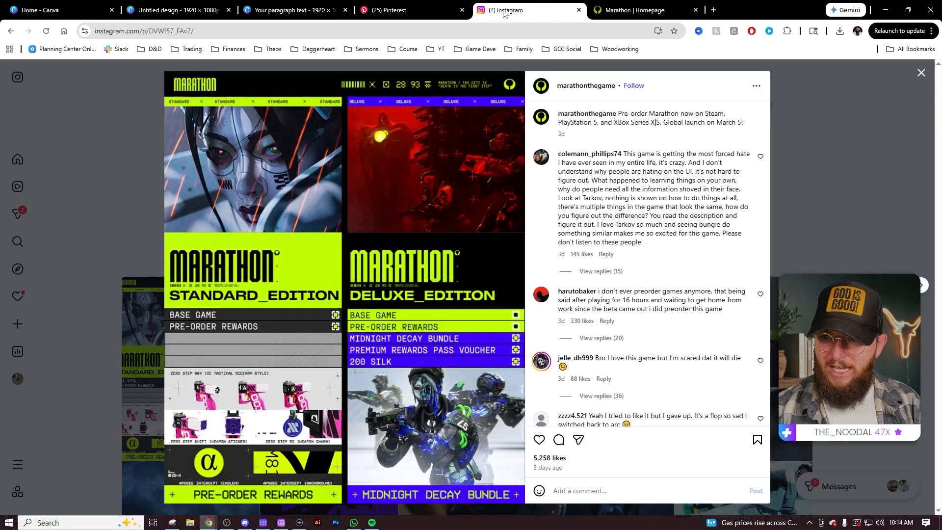
{"action": "right_click", "coordinate": [384, 207]}
{"action": "left_click", "coordinate": [351, 218]}
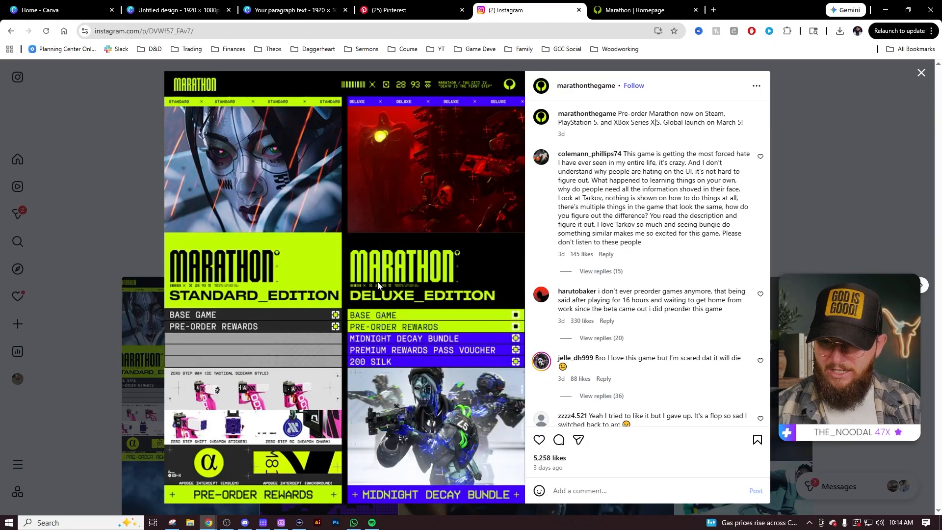
{"action": "left_click", "coordinate": [172, 522]}
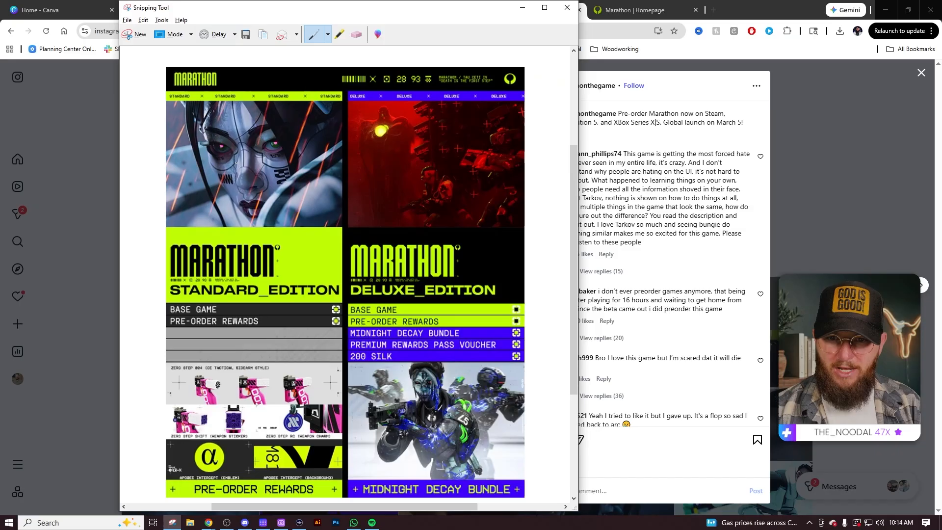
{"action": "left_click", "coordinate": [135, 34]}
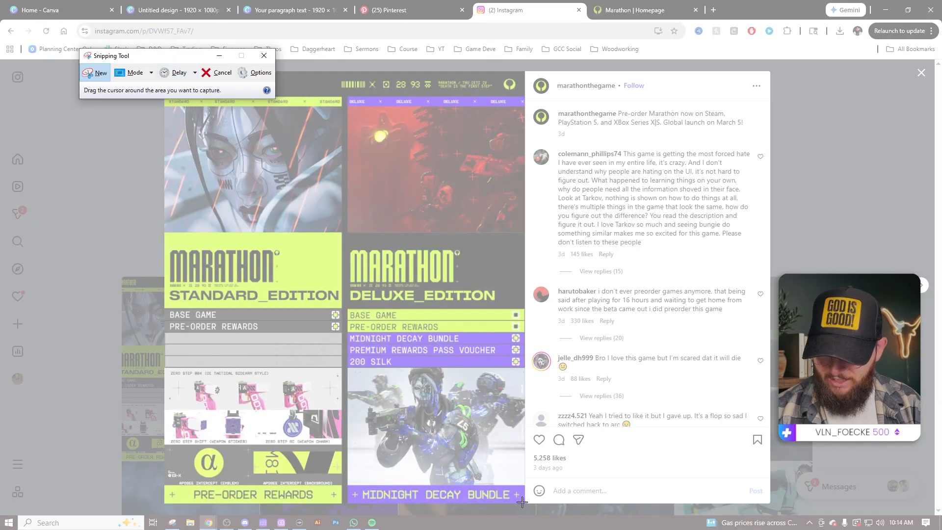
{"action": "left_click_drag", "start_coordinate": [522, 502], "coordinate": [165, 65]}
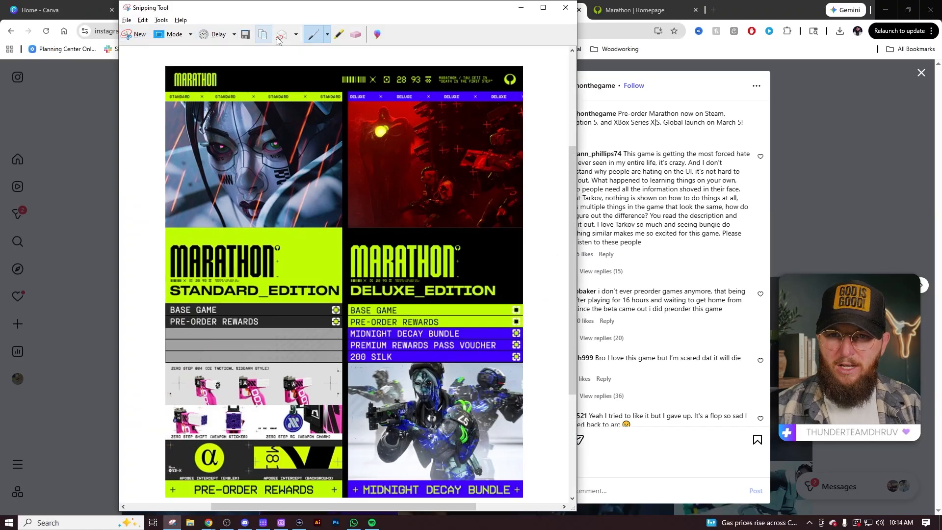
{"action": "left_click", "coordinate": [521, 10]}
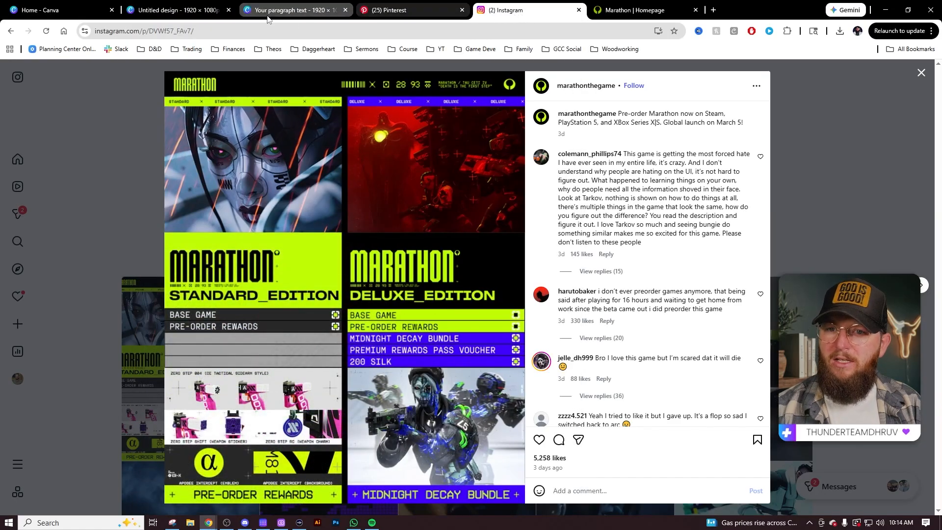
Paste the captured Marathon image onto the second page of the untitled Canva design and enlarge it to about page height.
{"action": "left_click", "coordinate": [176, 10]}
{"action": "left_click", "coordinate": [373, 243]}
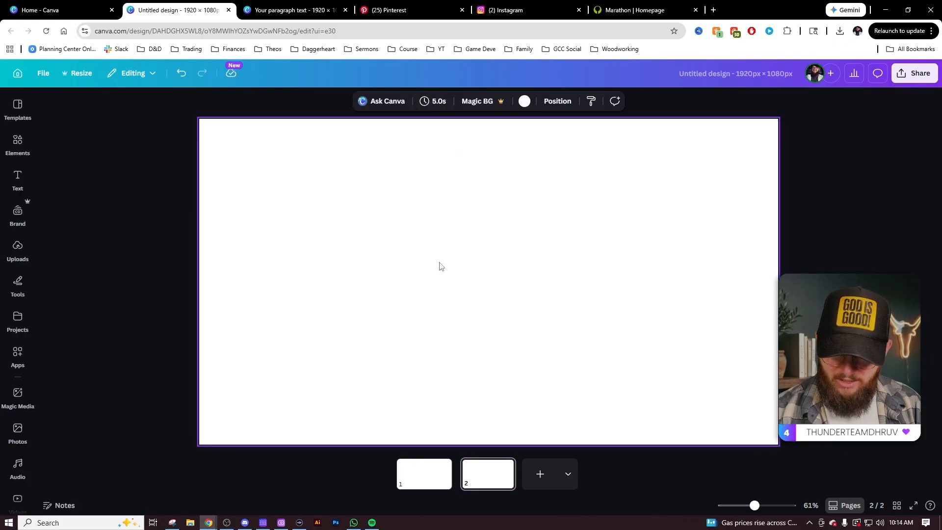
{"action": "key", "text": "ctrl+v"}
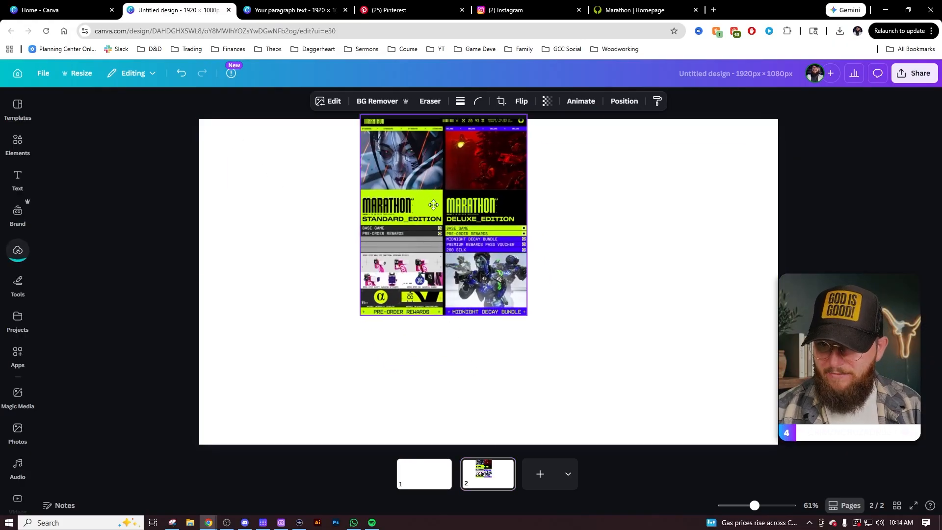
{"action": "left_click_drag", "start_coordinate": [529, 321], "coordinate": [637, 441]}
Place a copy of the Marathon image beside the original and crop it to the strip with the two MARATHON logos.
{"action": "left_click_drag", "start_coordinate": [503, 336], "coordinate": [381, 319]}
{"action": "left_click_drag", "start_coordinate": [355, 445], "coordinate": [348, 276]}
{"action": "left_click_drag", "start_coordinate": [359, 117], "coordinate": [363, 249]}
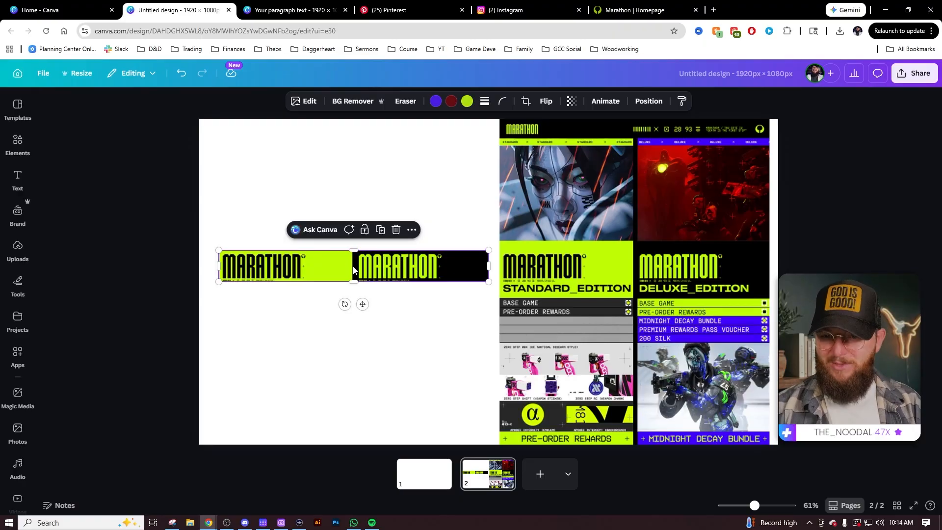
Add a square to page 1, stretch it into a narrow full-height bar along the left edge, and fill it with the lime green photo colour.
{"action": "left_click", "coordinate": [421, 473]}
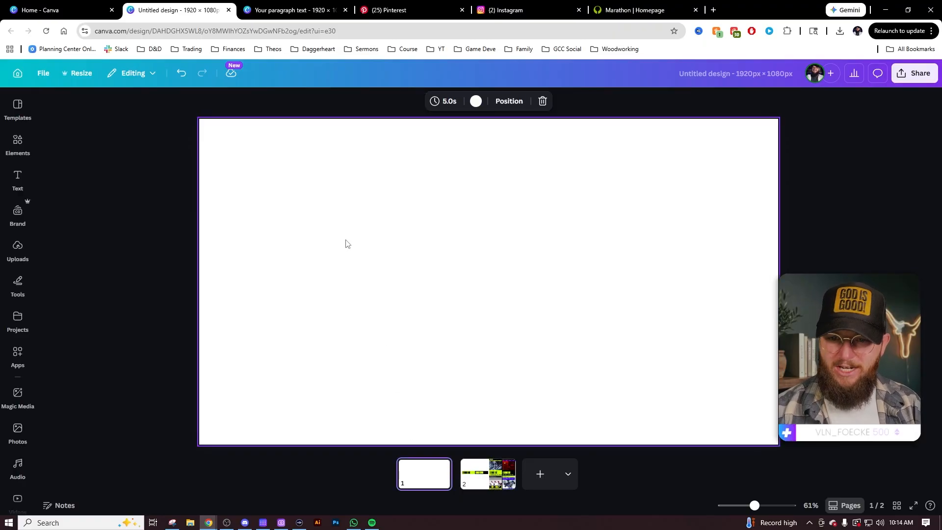
{"action": "left_click_drag", "start_coordinate": [245, 128], "coordinate": [185, 431]}
{"action": "left_click", "coordinate": [18, 141]}
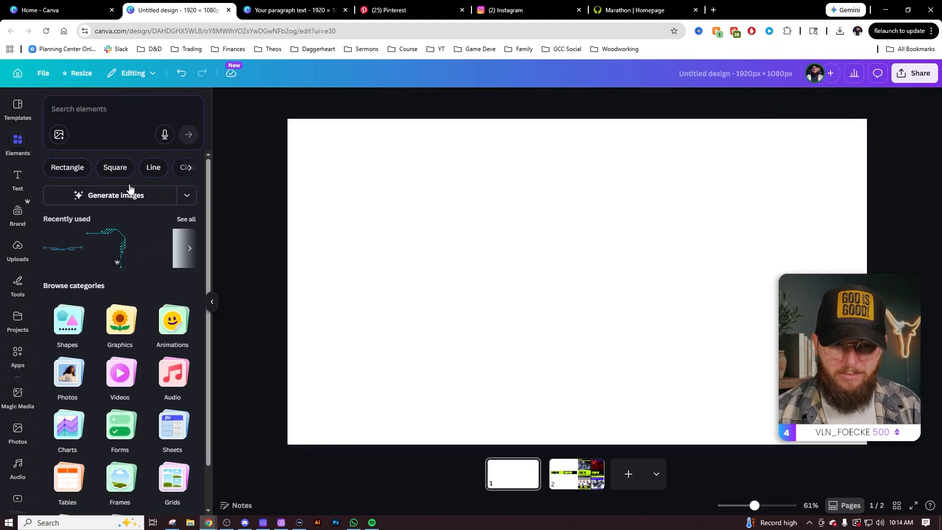
{"action": "left_click", "coordinate": [69, 322]}
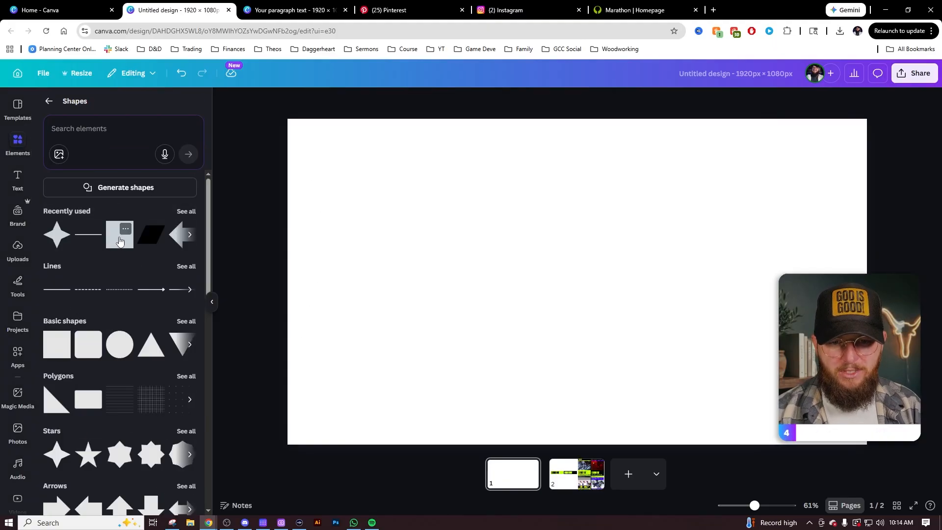
{"action": "left_click", "coordinate": [119, 240]}
{"action": "left_click_drag", "start_coordinate": [569, 279], "coordinate": [351, 171]}
{"action": "left_click_drag", "start_coordinate": [319, 216], "coordinate": [319, 444]}
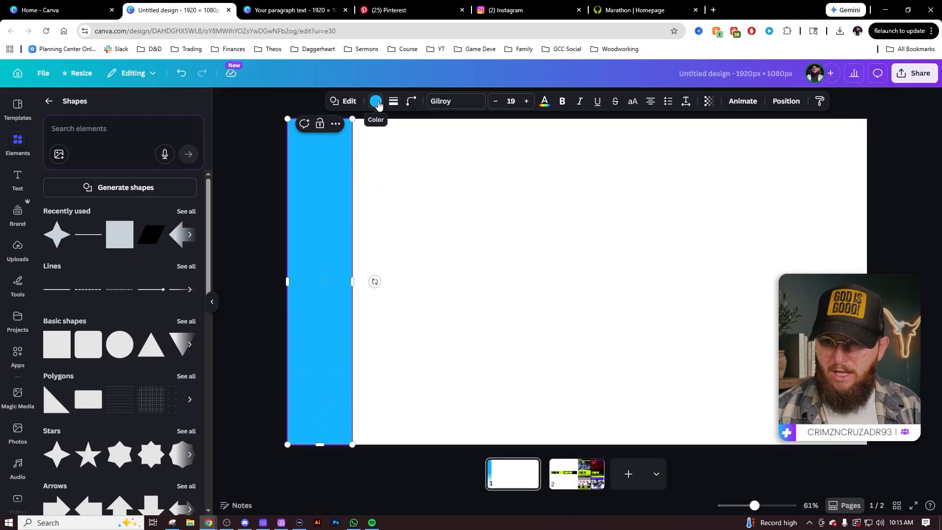
{"action": "left_click", "coordinate": [375, 102]}
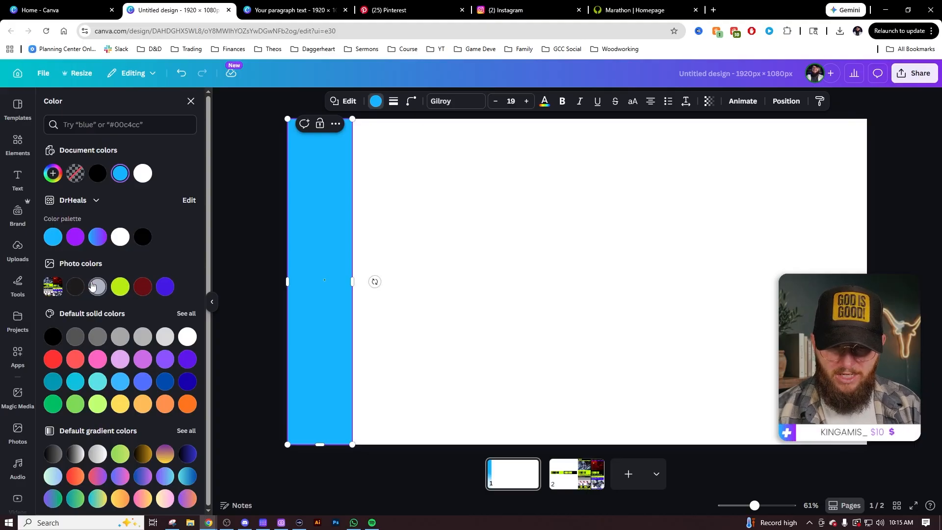
{"action": "left_click", "coordinate": [121, 288]}
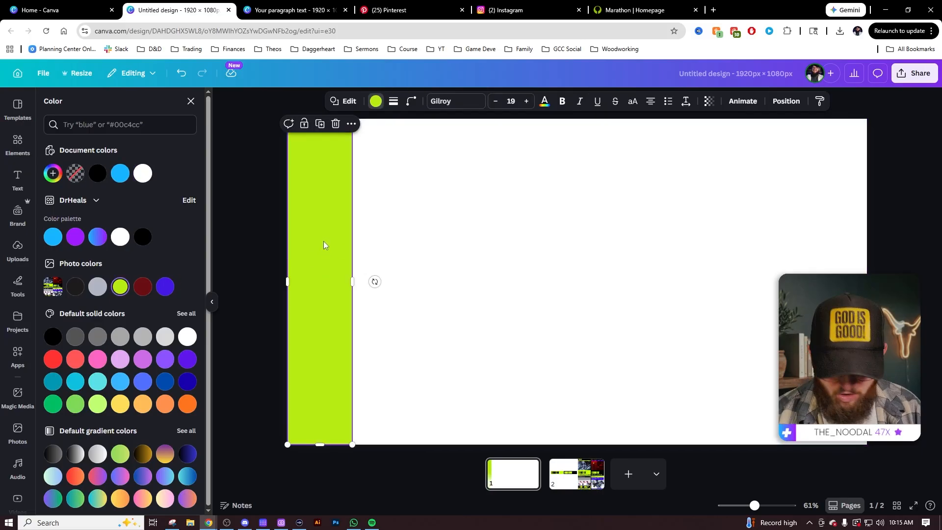
Duplicate the lime bar directly beside the original, narrow the copy to less than half its width, and fill it with the blue-violet photo colour.
{"action": "left_click_drag", "start_coordinate": [324, 243], "coordinate": [387, 236]}
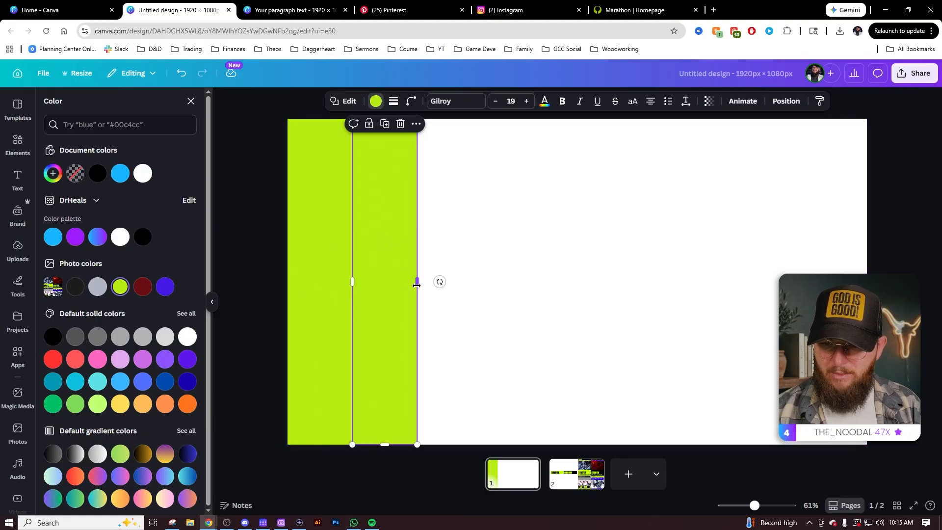
{"action": "left_click_drag", "start_coordinate": [416, 285], "coordinate": [379, 283]}
{"action": "left_click", "coordinate": [375, 102]}
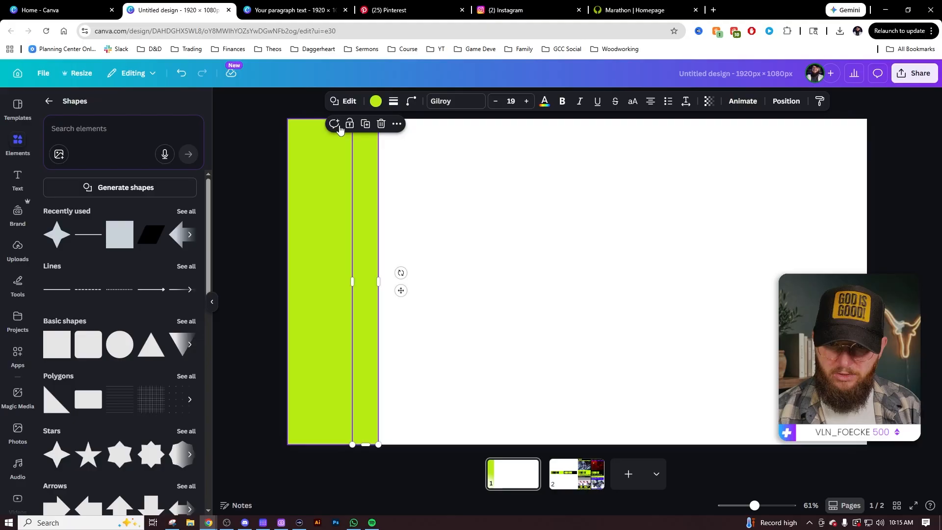
{"action": "left_click", "coordinate": [375, 102]}
{"action": "left_click", "coordinate": [166, 289]}
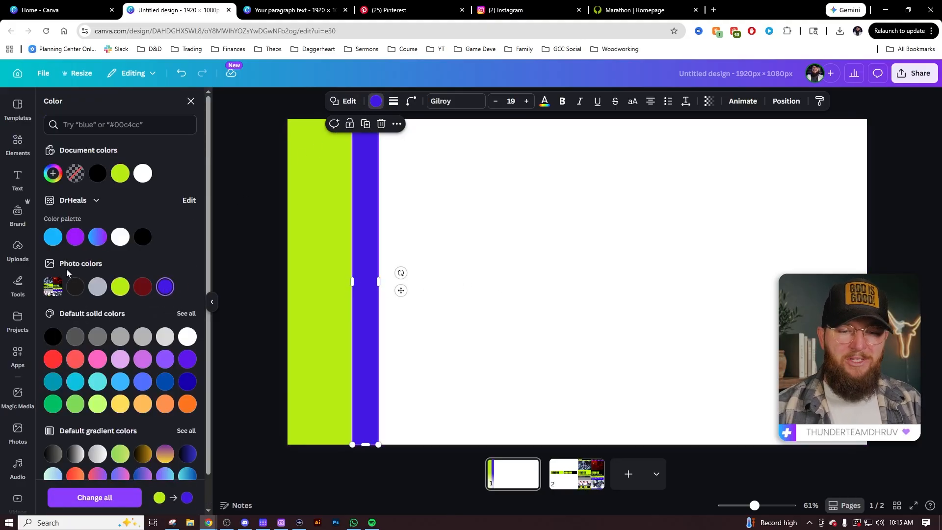
Copy the full Marathon reference image from page 2 onto page 1.
{"action": "left_click", "coordinate": [577, 474]}
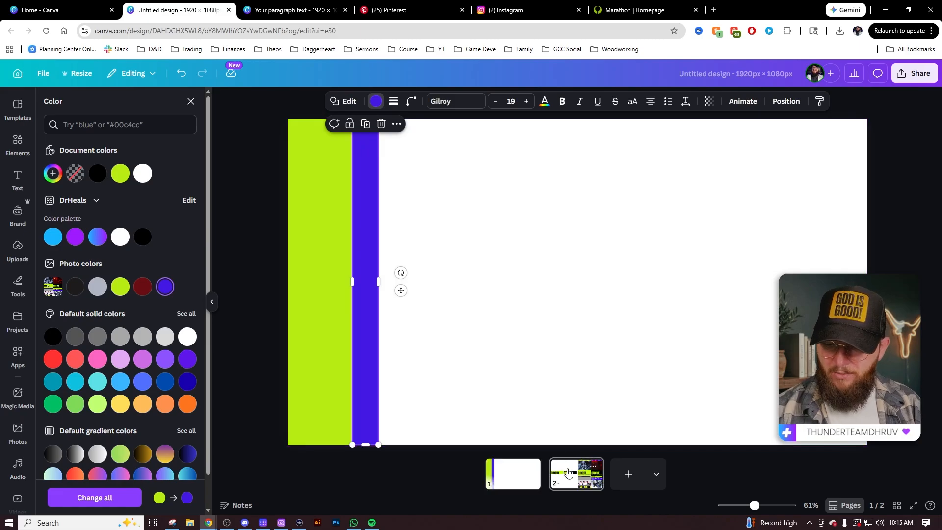
{"action": "left_click", "coordinate": [690, 333]}
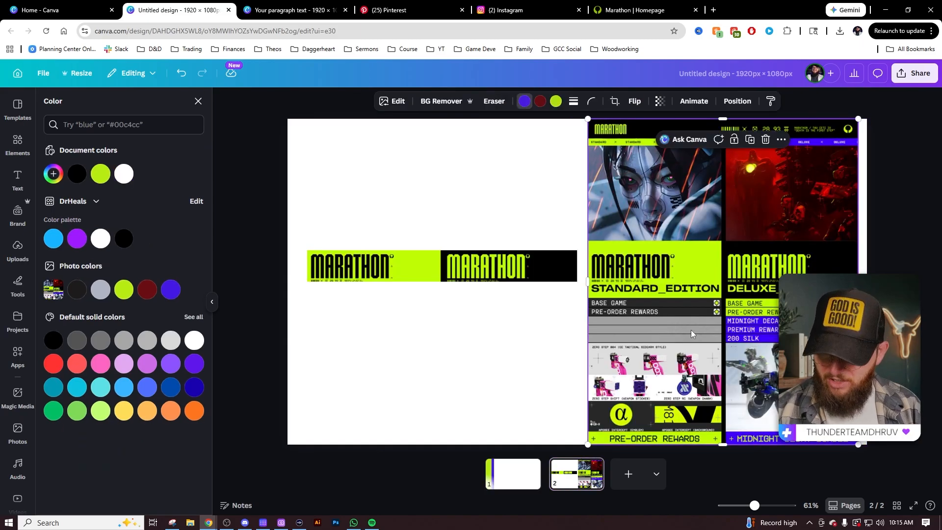
{"action": "left_click", "coordinate": [522, 475]}
{"action": "key", "text": "ctrl+v"}
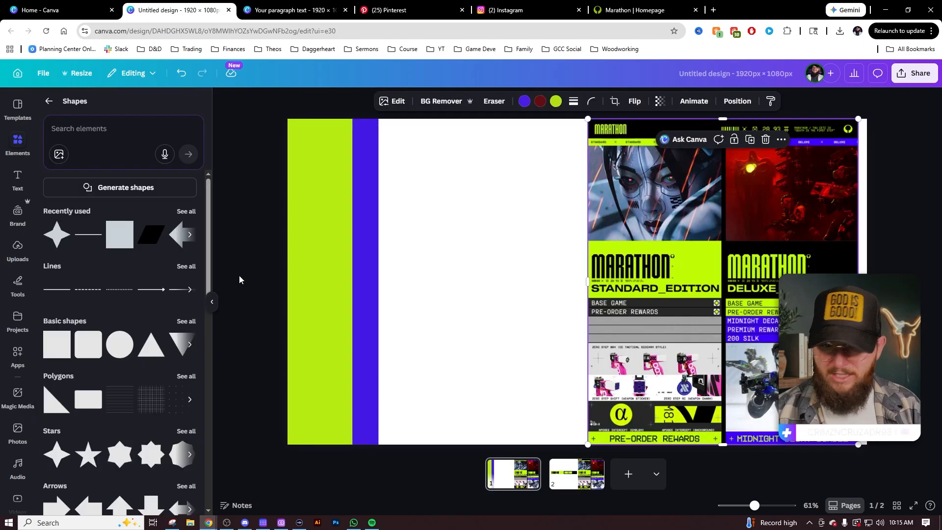
Recolour the wide bar to #C0FE05 by sampling the lime background behind the MARATHON logo in the reference image.
{"action": "left_click", "coordinate": [326, 249]}
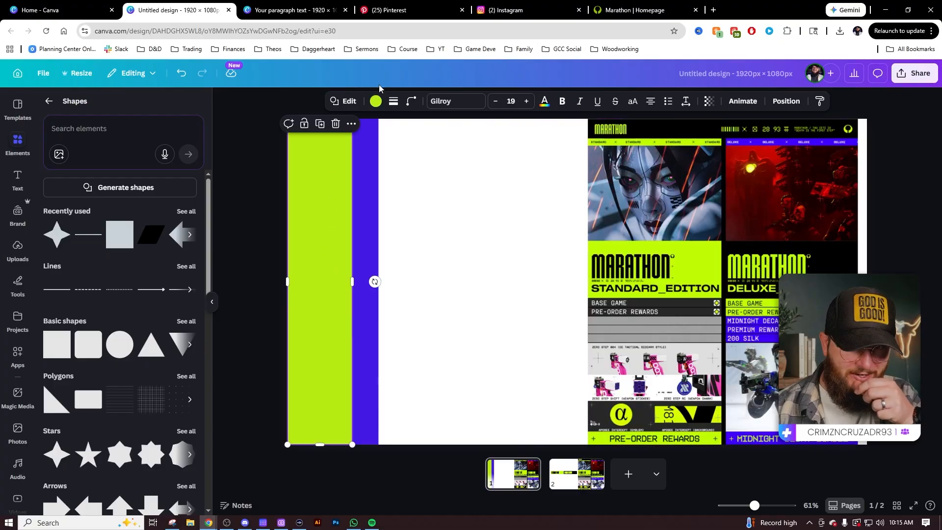
{"action": "left_click", "coordinate": [376, 101]}
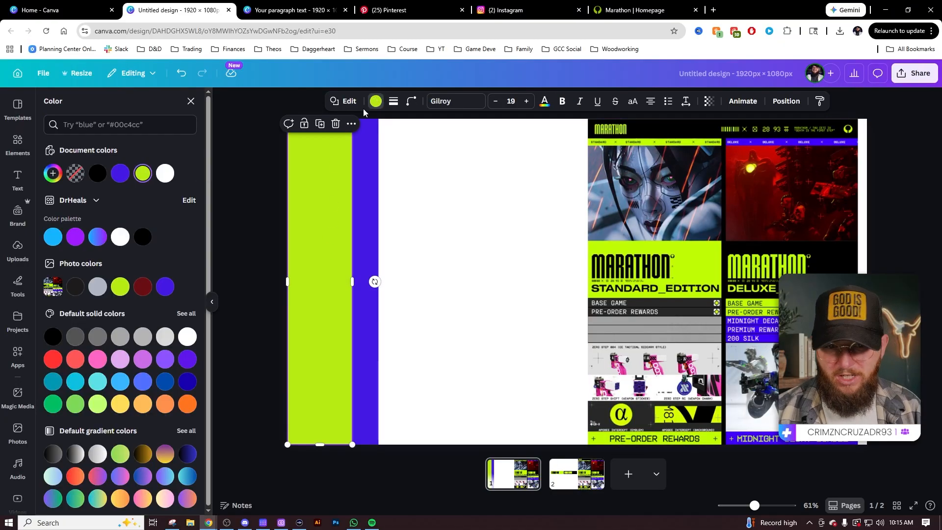
{"action": "left_click", "coordinate": [52, 175]}
{"action": "left_click", "coordinate": [182, 305]}
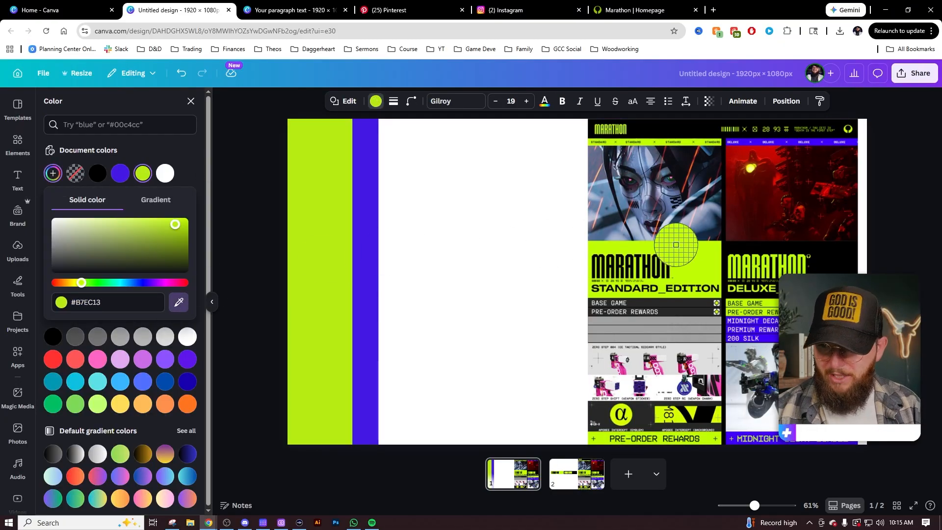
{"action": "left_click", "coordinate": [702, 260]}
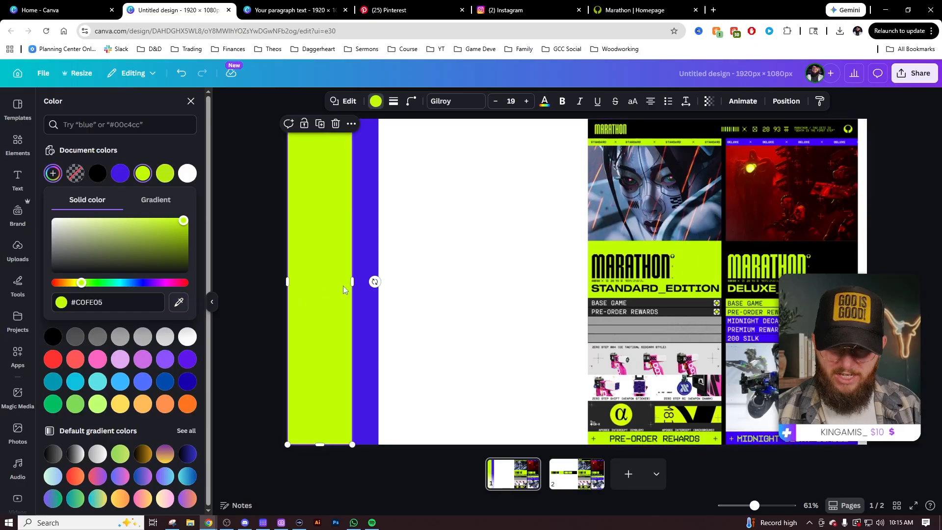
Recolour the narrow bar with the brighter blue-violet sampled from the reference image.
{"action": "left_click", "coordinate": [370, 228]}
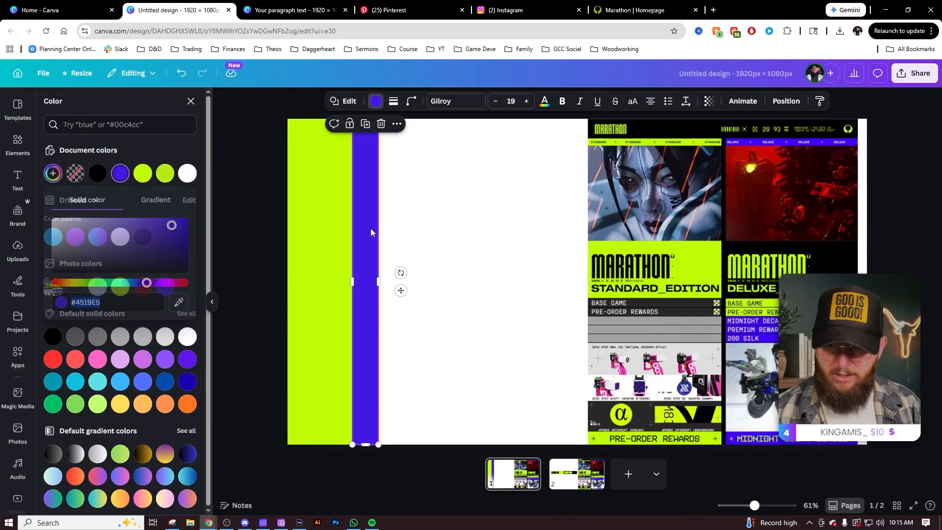
{"action": "left_click", "coordinate": [120, 173]}
{"action": "left_click", "coordinate": [179, 301]}
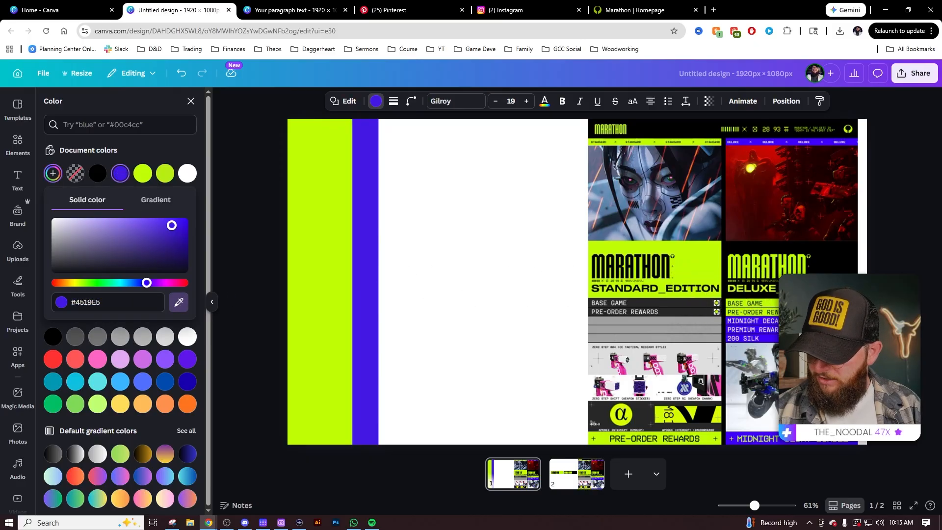
Set the background of page 1 to the black from the brand palette.
{"action": "left_click", "coordinate": [434, 268]}
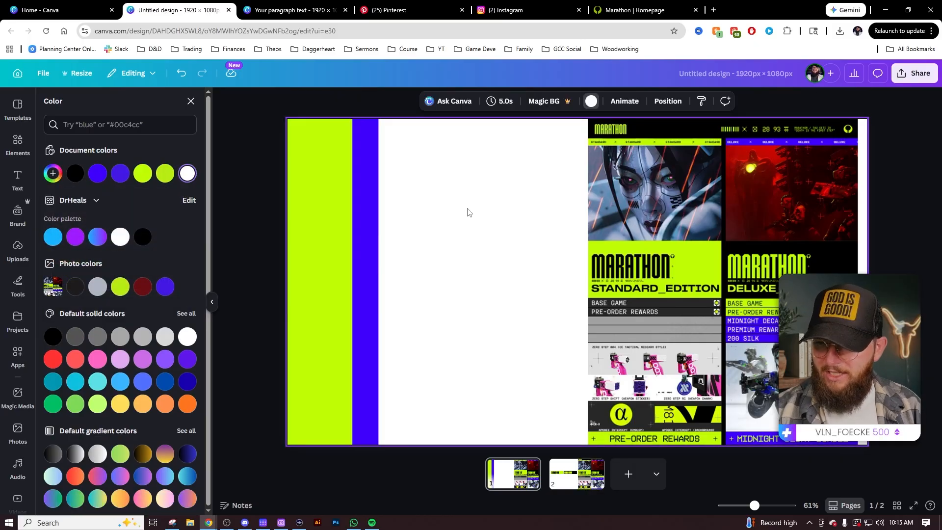
{"action": "left_click", "coordinate": [591, 101]}
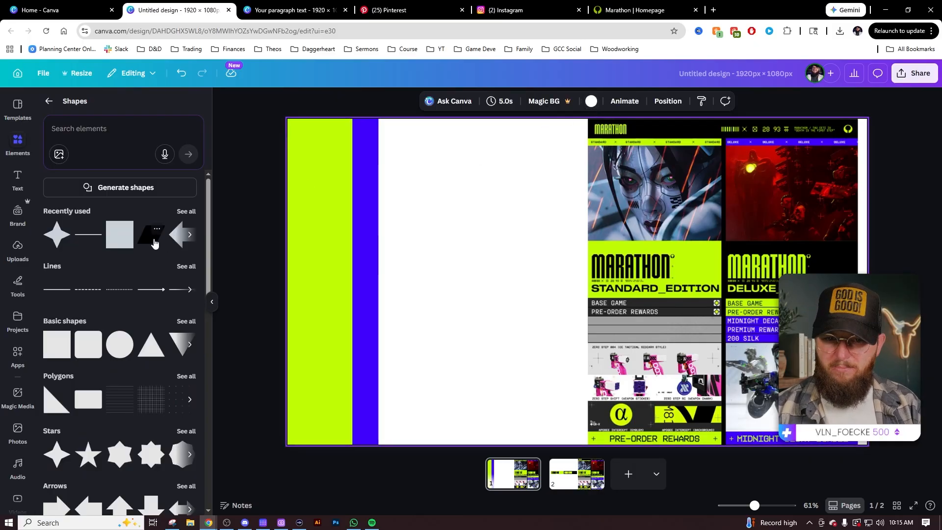
{"action": "left_click", "coordinate": [592, 101]}
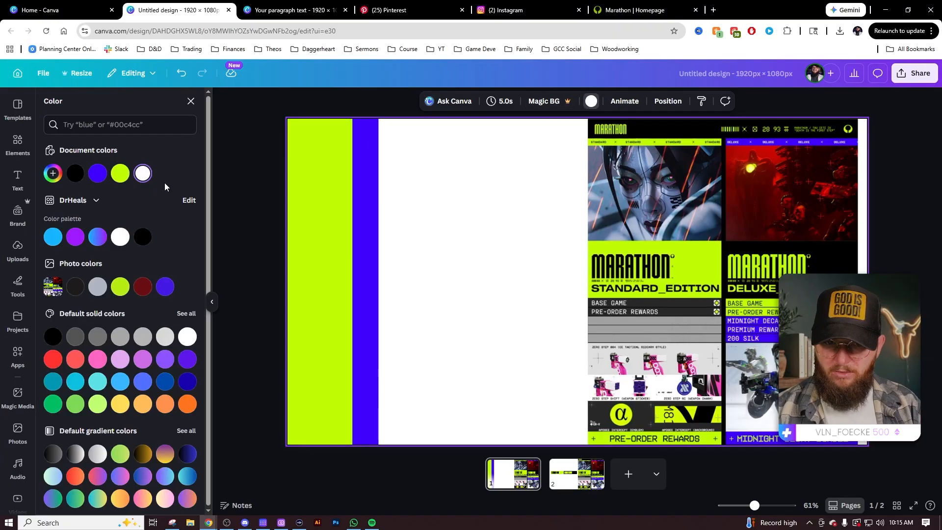
{"action": "left_click", "coordinate": [142, 237]}
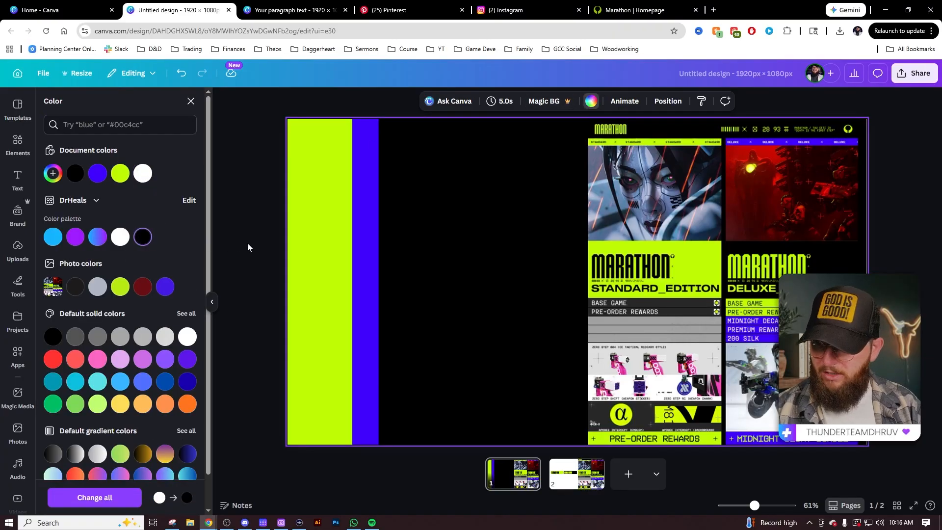
Replace the full reference image on page 1 with a copy of page 2's MARATHON logo strip, placed in the upper part of the black area.
{"action": "left_click", "coordinate": [668, 254]}
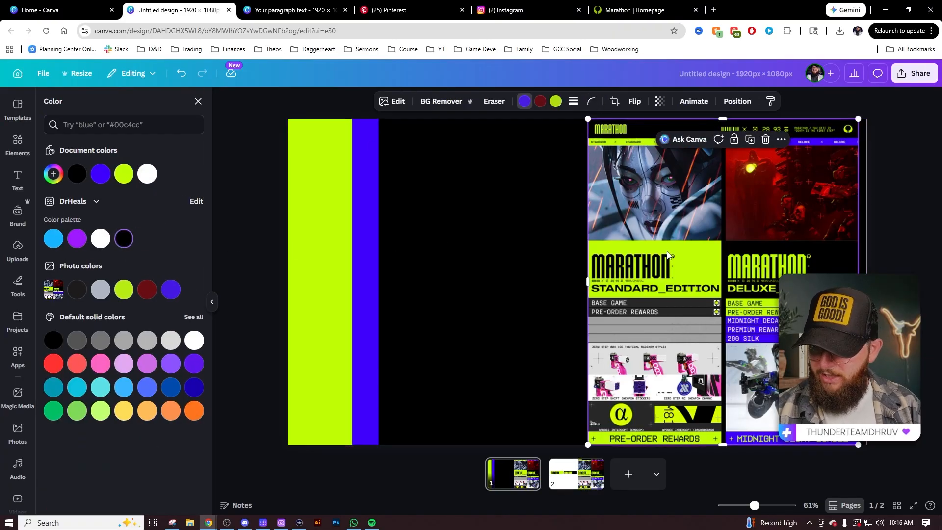
{"action": "key", "text": "Delete"}
{"action": "left_click", "coordinate": [576, 474]}
{"action": "left_click", "coordinate": [482, 272]}
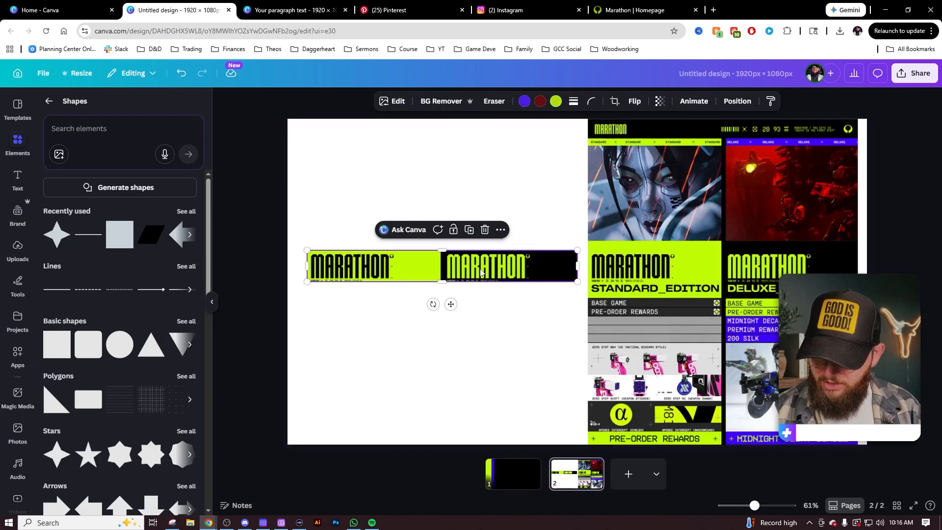
{"action": "key", "text": "ctrl+c"}
{"action": "left_click", "coordinate": [513, 474]}
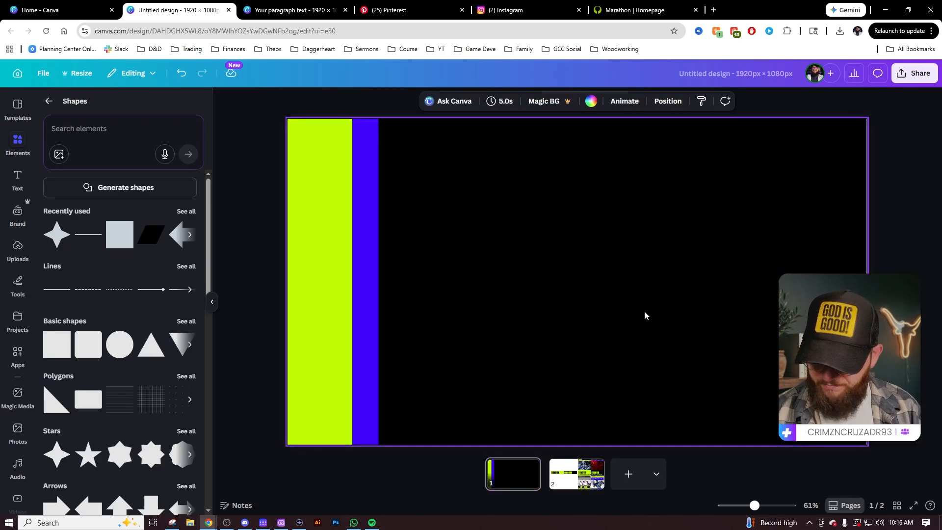
{"action": "key", "text": "ctrl+v"}
{"action": "left_click_drag", "start_coordinate": [451, 305], "coordinate": [596, 229]}
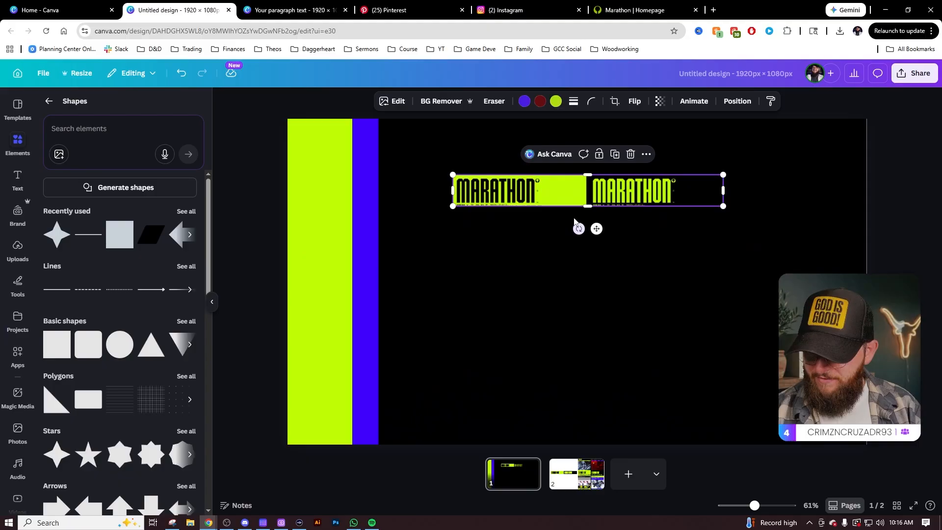
Add the text "marathon" in uppercase below the logo strip, enlarged to size 126 to about the strip's width.
{"action": "left_click", "coordinate": [507, 289]}
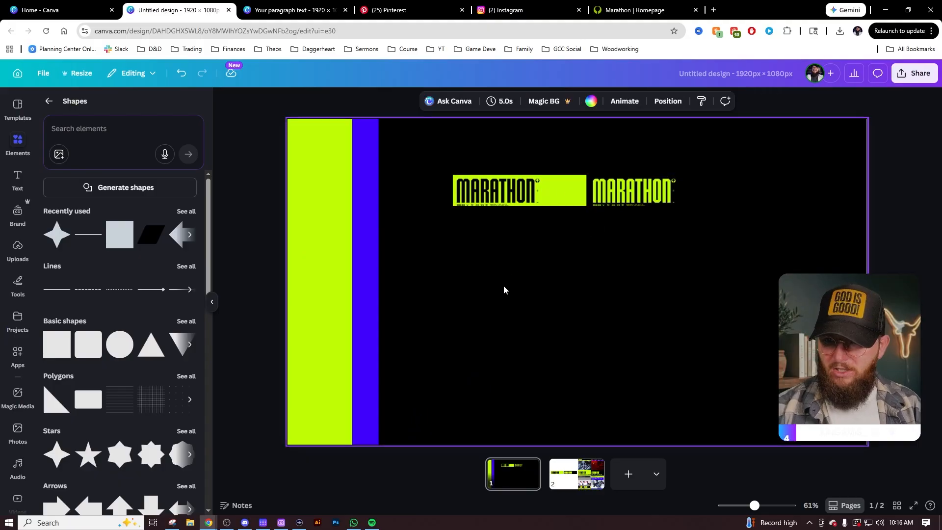
{"action": "key", "text": "t"}
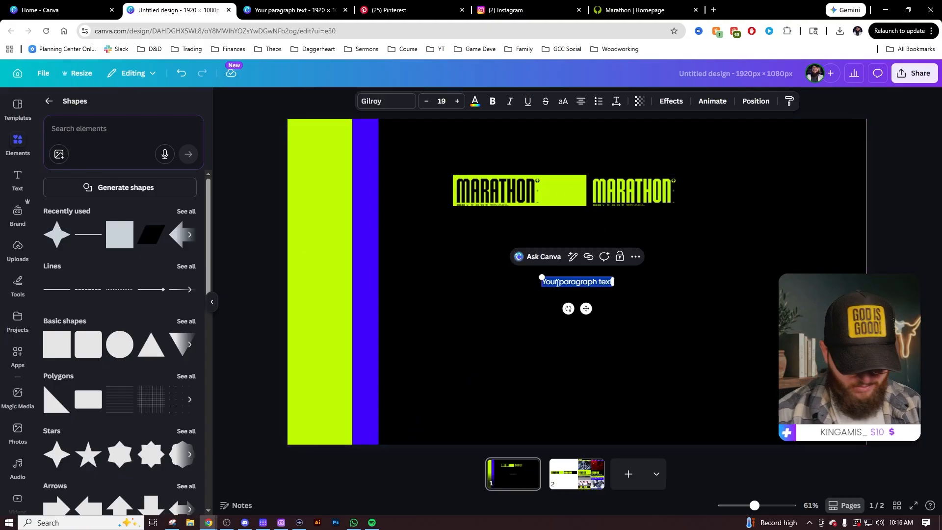
{"action": "type", "text": "marathon"}
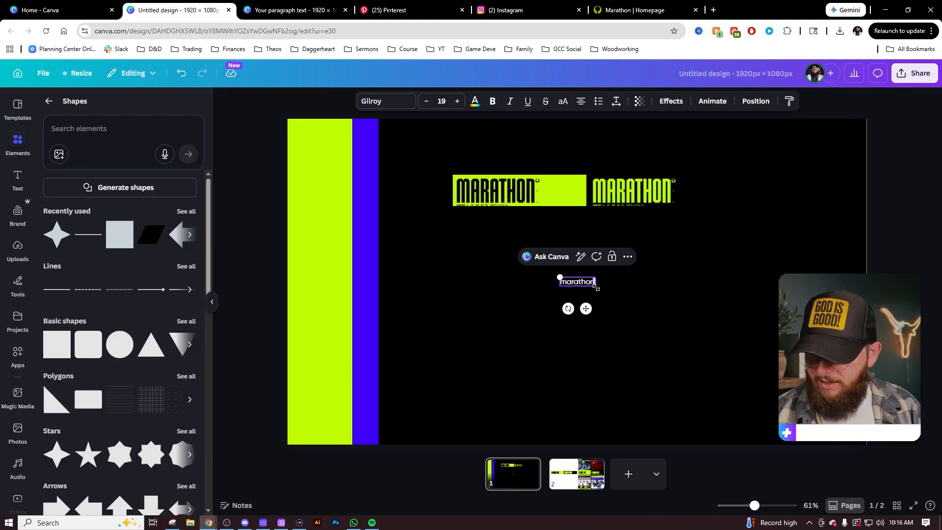
{"action": "left_click_drag", "start_coordinate": [596, 287], "coordinate": [689, 329]}
{"action": "left_click_drag", "start_coordinate": [624, 294], "coordinate": [630, 267]}
{"action": "left_click", "coordinate": [739, 289]}
{"action": "left_click", "coordinate": [563, 101]}
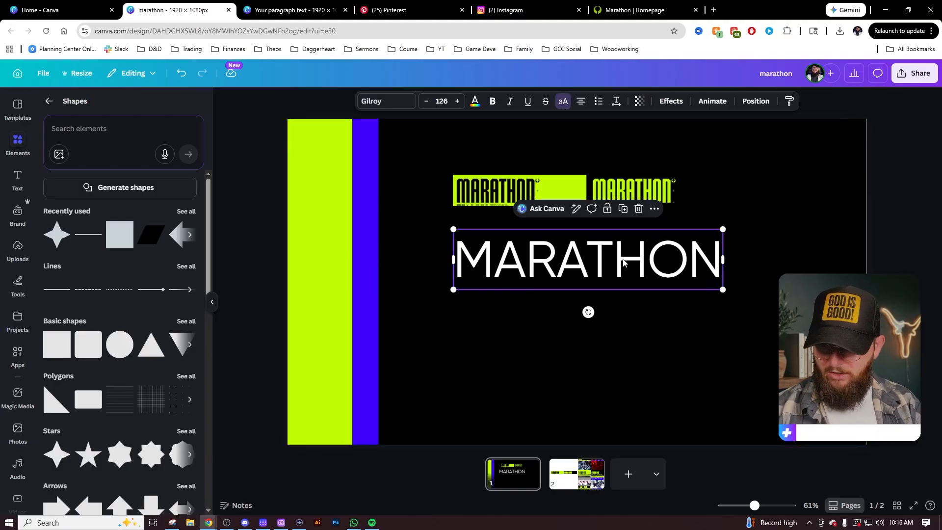
Try Poppins on the MARATHON text, and set its font to Anton.
{"action": "left_click", "coordinate": [396, 105]}
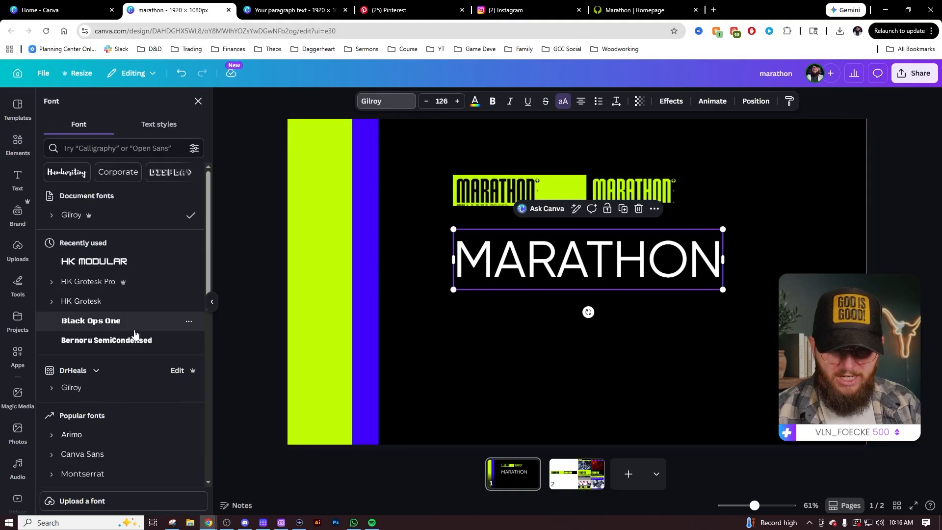
{"action": "scroll", "coordinate": [136, 339], "scroll_direction": "down", "scroll_amount": 3}
{"action": "scroll", "coordinate": [137, 349], "scroll_direction": "down", "scroll_amount": 1}
{"action": "left_click", "coordinate": [107, 371]}
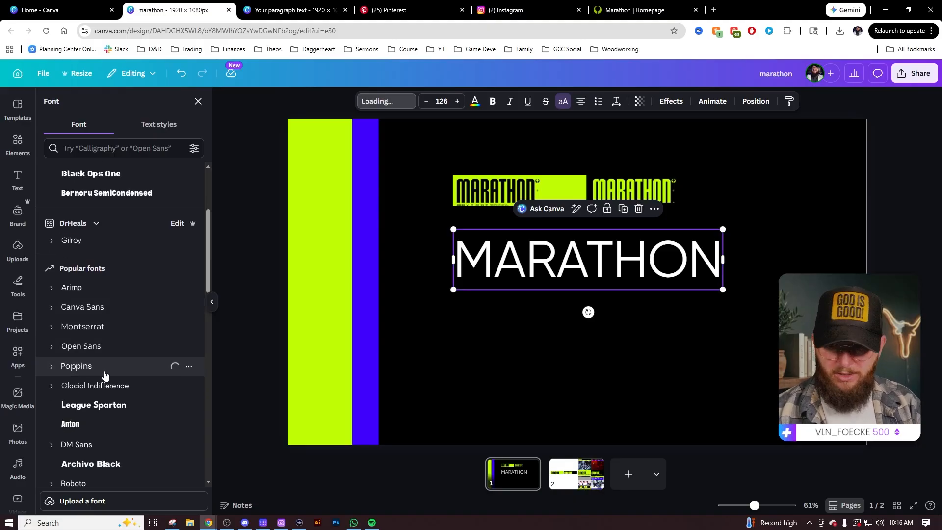
{"action": "scroll", "coordinate": [107, 371], "scroll_direction": "down", "scroll_amount": 3}
{"action": "left_click", "coordinate": [125, 276]}
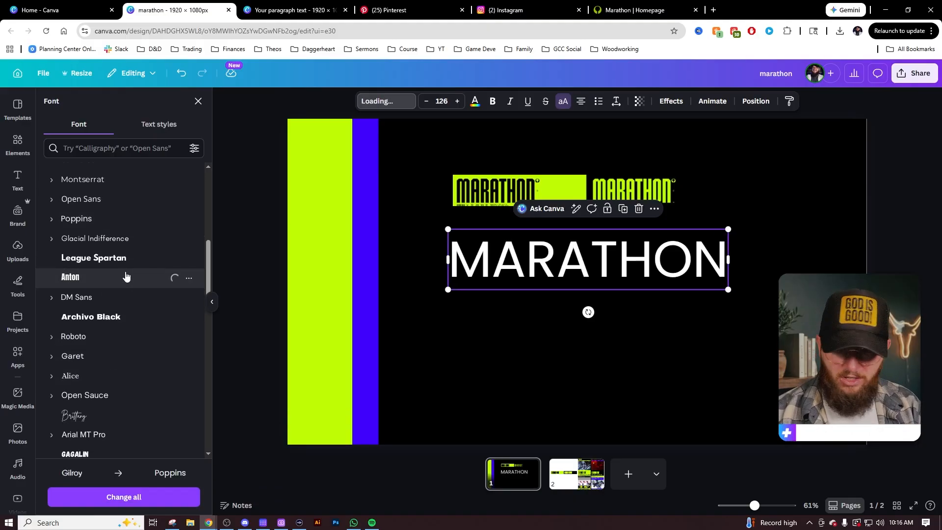
Duplicate the Anton MARATHON text directly below itself and set the copy's font to HK Modular.
{"action": "left_click_drag", "start_coordinate": [592, 274], "coordinate": [578, 322]}
{"action": "scroll", "coordinate": [180, 321], "scroll_direction": "down", "scroll_amount": 3}
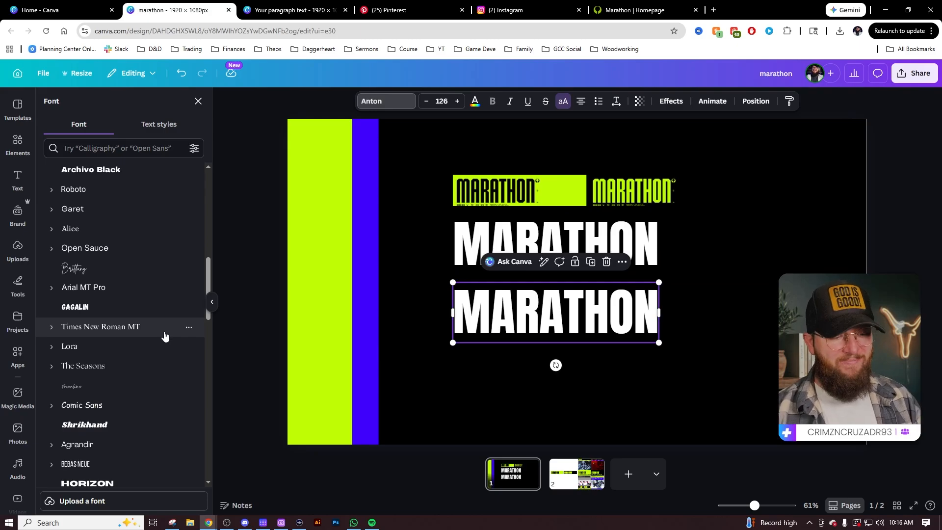
{"action": "scroll", "coordinate": [160, 346], "scroll_direction": "down", "scroll_amount": 4}
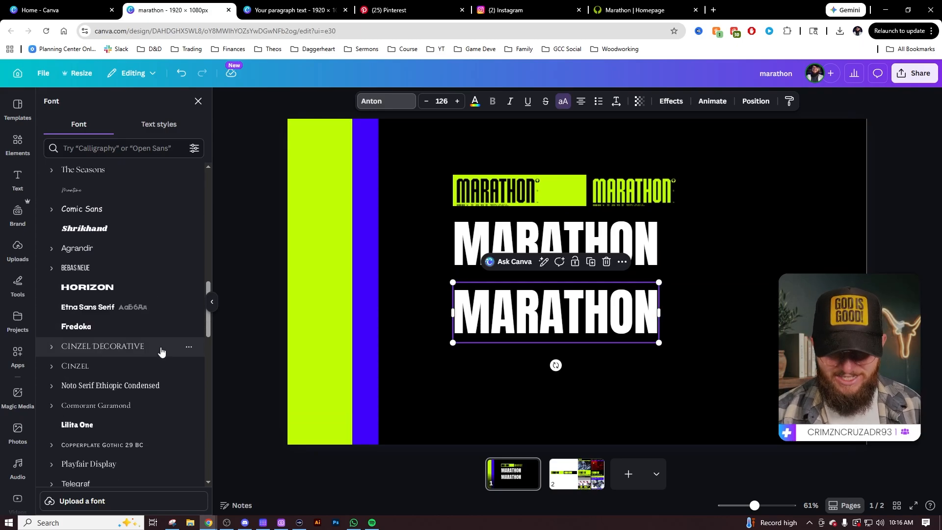
{"action": "scroll", "coordinate": [163, 331], "scroll_direction": "down", "scroll_amount": 4}
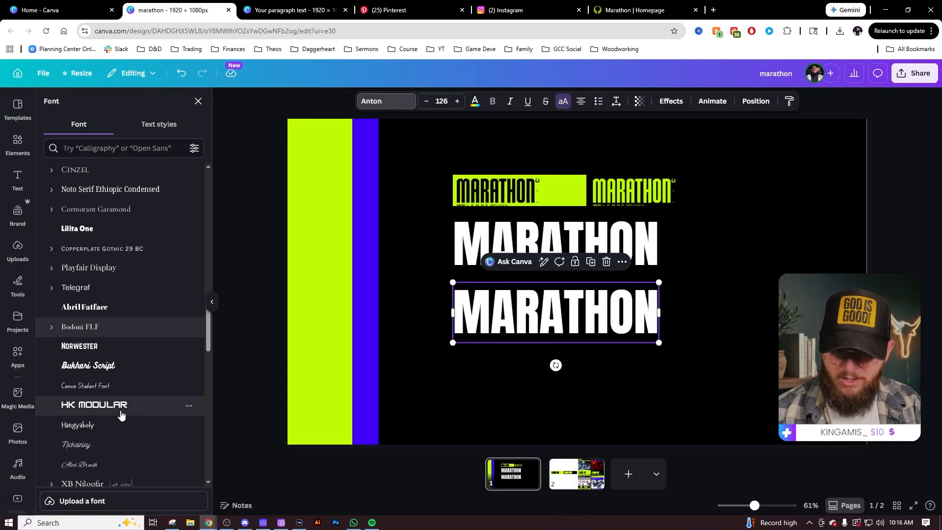
{"action": "left_click", "coordinate": [96, 414]}
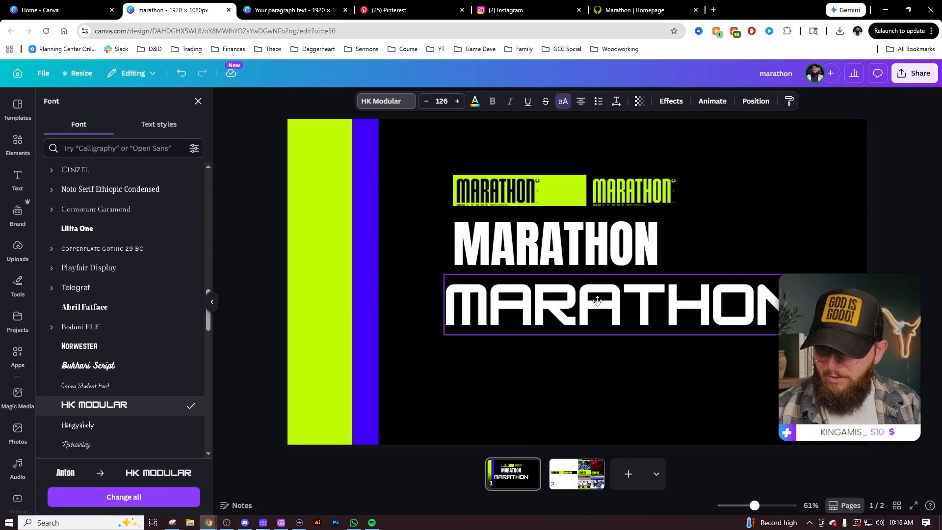
Delete the Anton MARATHON text and move the HK Modular one up into its place below the logo strip.
{"action": "left_click", "coordinate": [535, 242]}
{"action": "key", "text": "Delete"}
{"action": "left_click_drag", "start_coordinate": [552, 297], "coordinate": [553, 234]}
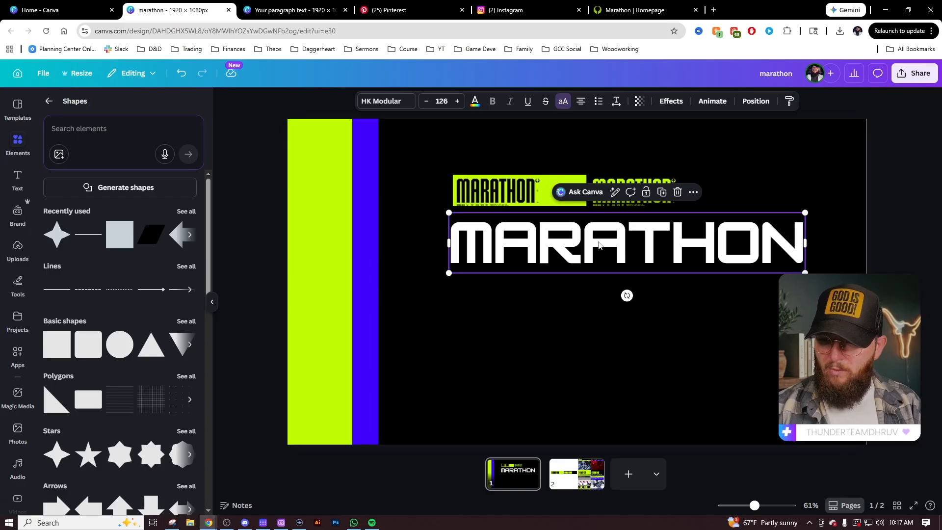
Search the fonts for "hk" and choose HK Modular for the MARATHON text.
{"action": "left_click", "coordinate": [375, 102]}
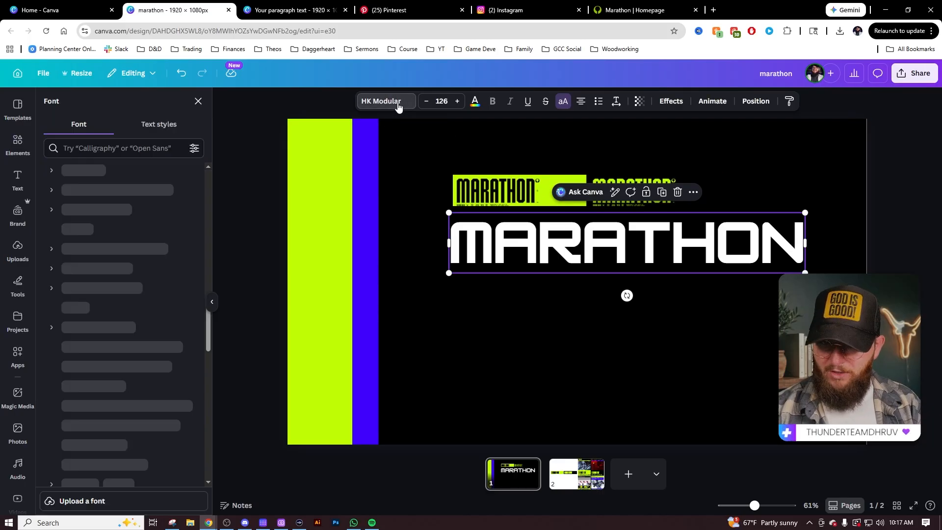
{"action": "left_click", "coordinate": [116, 149]}
{"action": "type", "text": "hk"}
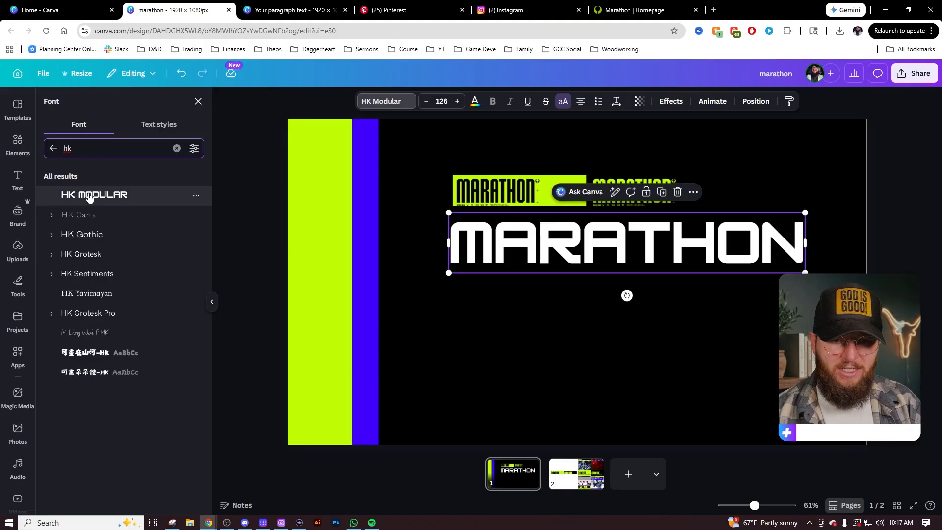
{"action": "left_click", "coordinate": [89, 196]}
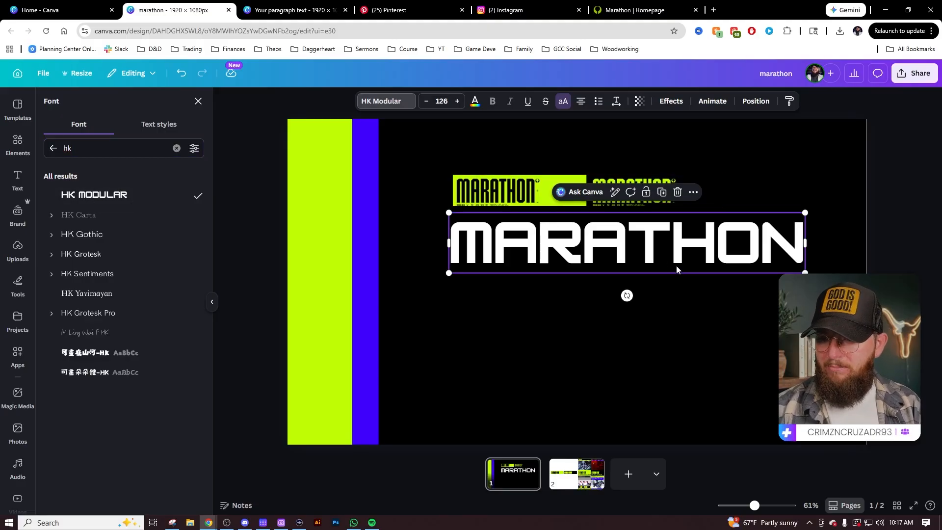
{"action": "key", "text": "Escape"}
Apply an Outline effect to the MARATHON text in white with a thickness of 20.
{"action": "left_click", "coordinate": [677, 101]}
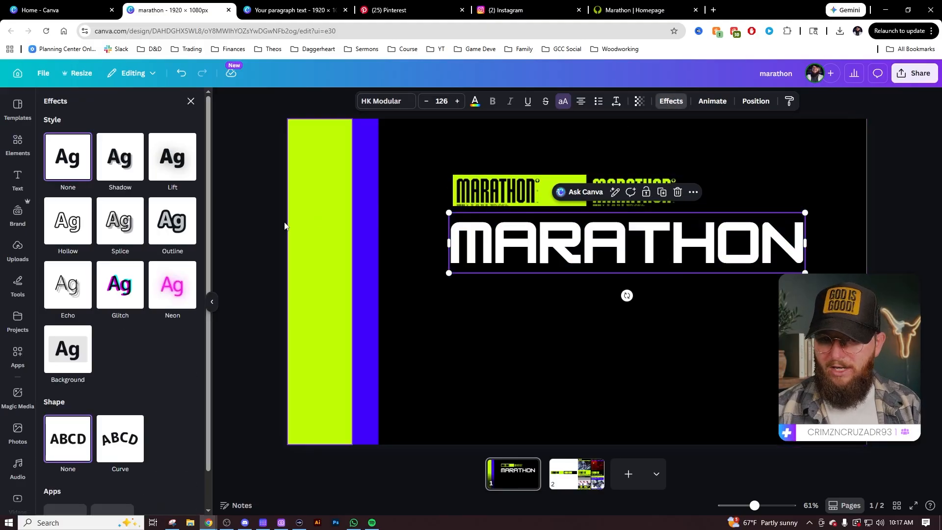
{"action": "left_click", "coordinate": [171, 231]}
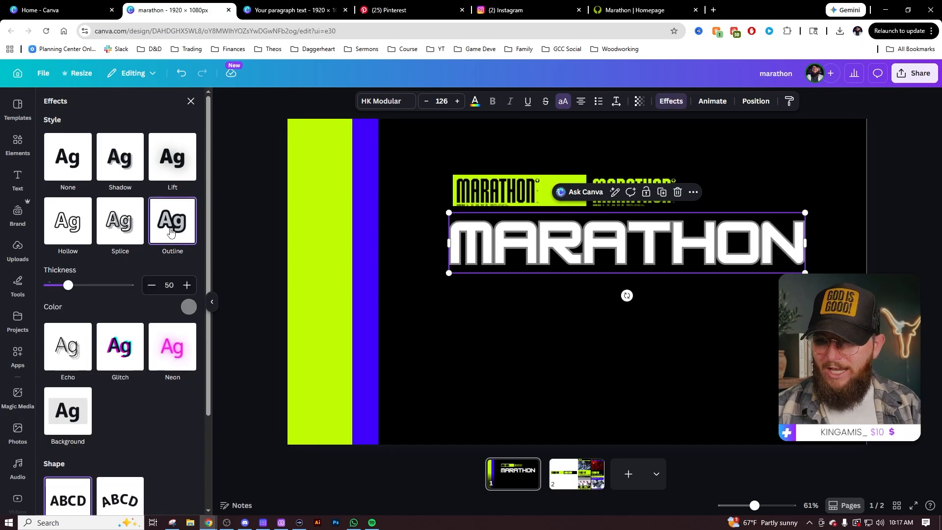
{"action": "left_click", "coordinate": [188, 308]}
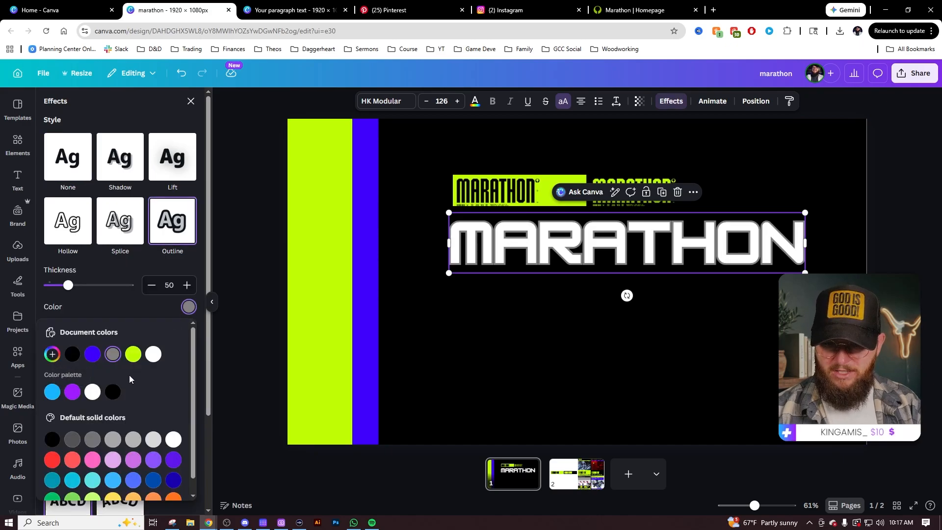
{"action": "left_click", "coordinate": [93, 392]}
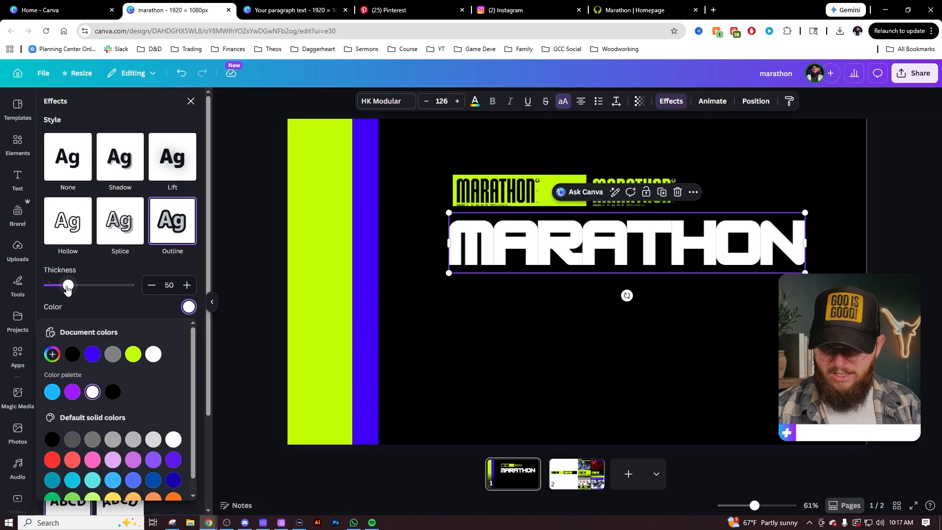
{"action": "left_click_drag", "start_coordinate": [68, 289], "coordinate": [57, 288]}
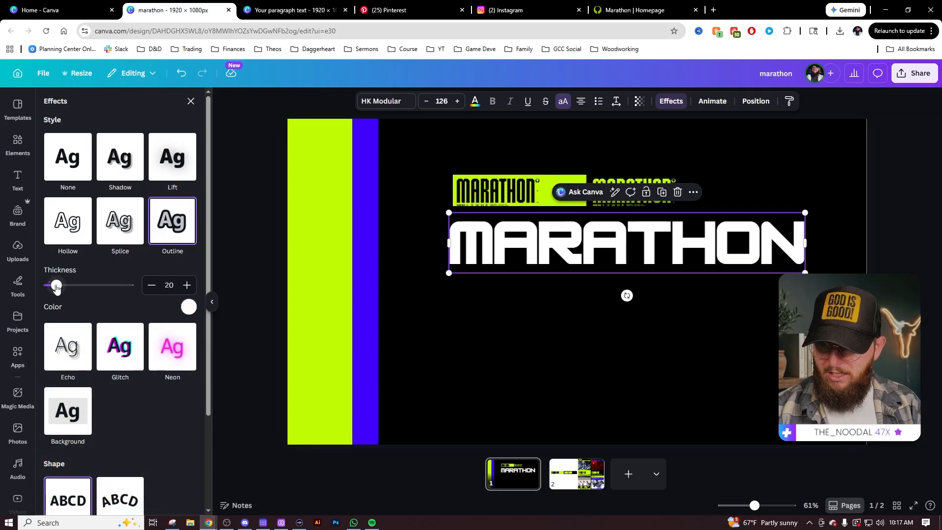
{"action": "key", "text": "Escape"}
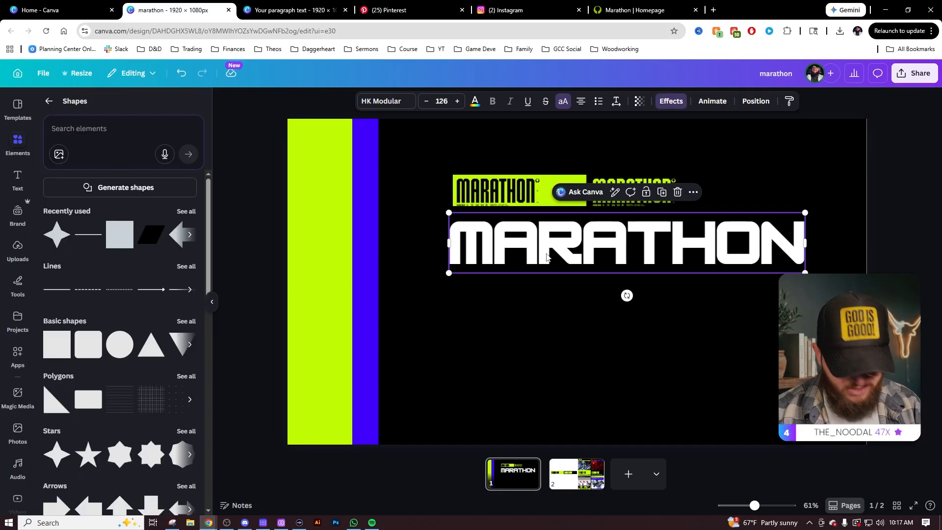
Duplicate the outlined MARATHON text below itself, compare it with the effect removed from the copy, and delete the copy.
{"action": "left_click", "coordinate": [661, 191]}
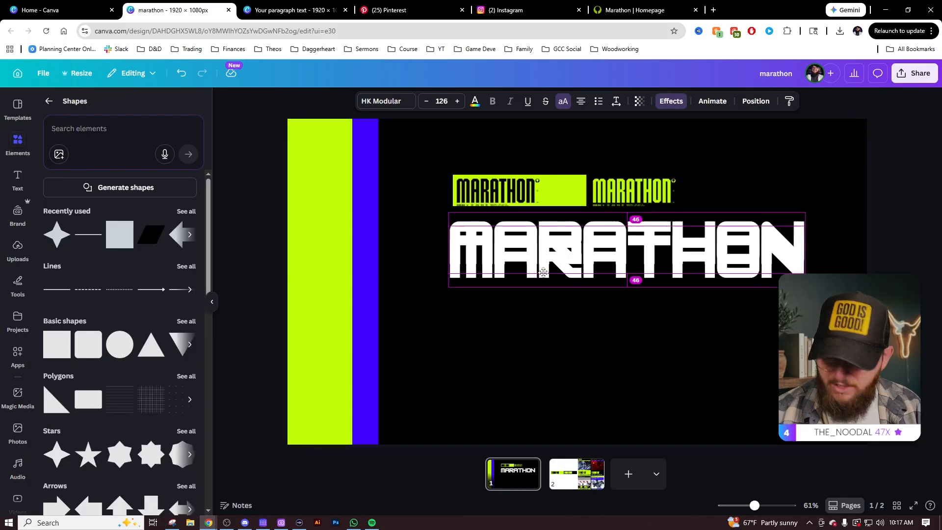
{"action": "left_click", "coordinate": [671, 101]}
{"action": "left_click", "coordinate": [69, 163]}
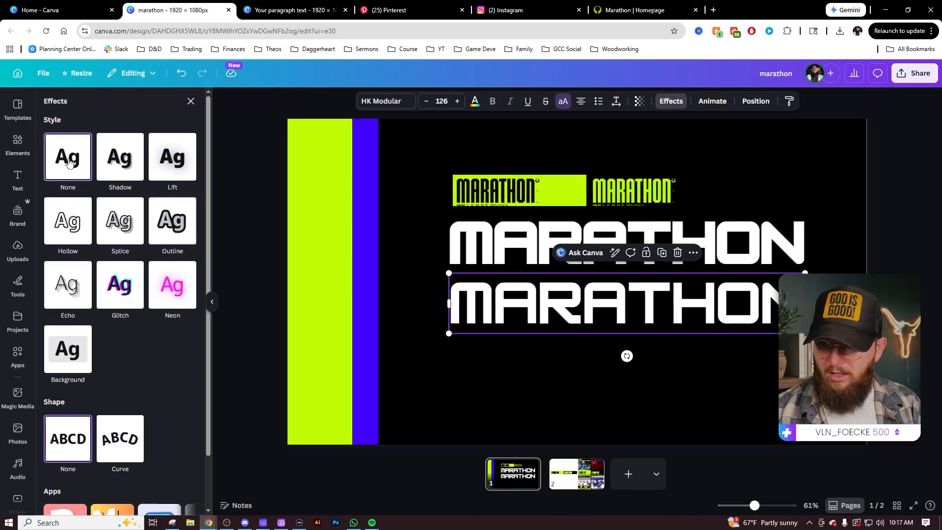
{"action": "key", "text": "Escape"}
{"action": "key", "text": "Escape"}
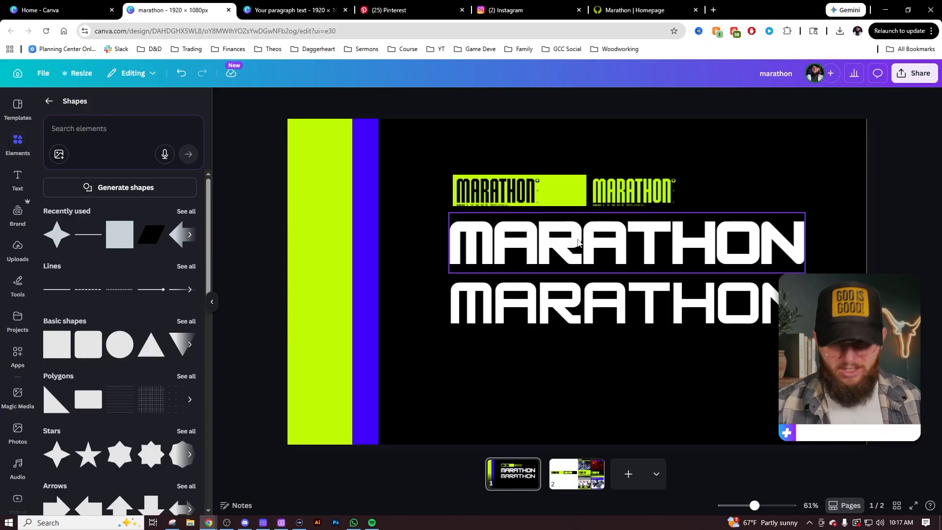
{"action": "left_click", "coordinate": [564, 295]}
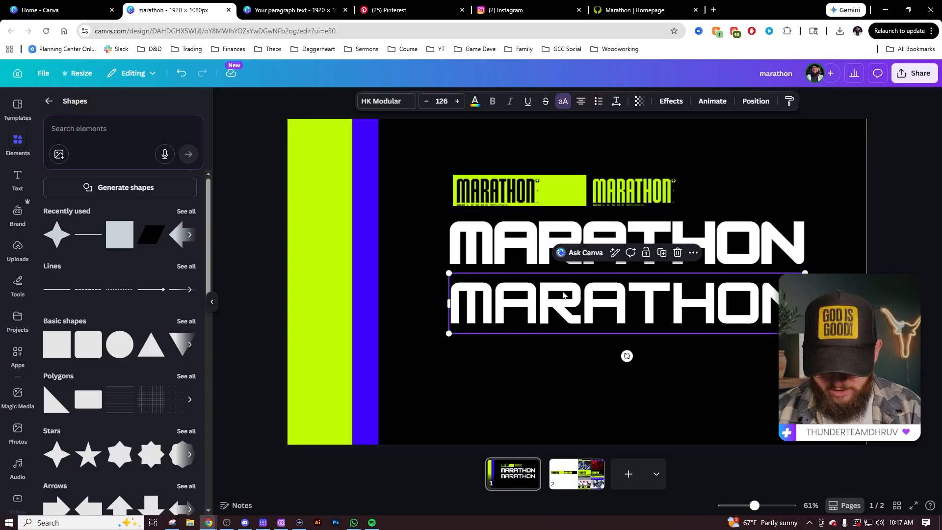
{"action": "key", "text": "Delete"}
Rotate the MARATHON text to vertical on the green strip, reading upwards, and replace its wording with "STARTING SOON".
{"action": "left_click", "coordinate": [589, 253]}
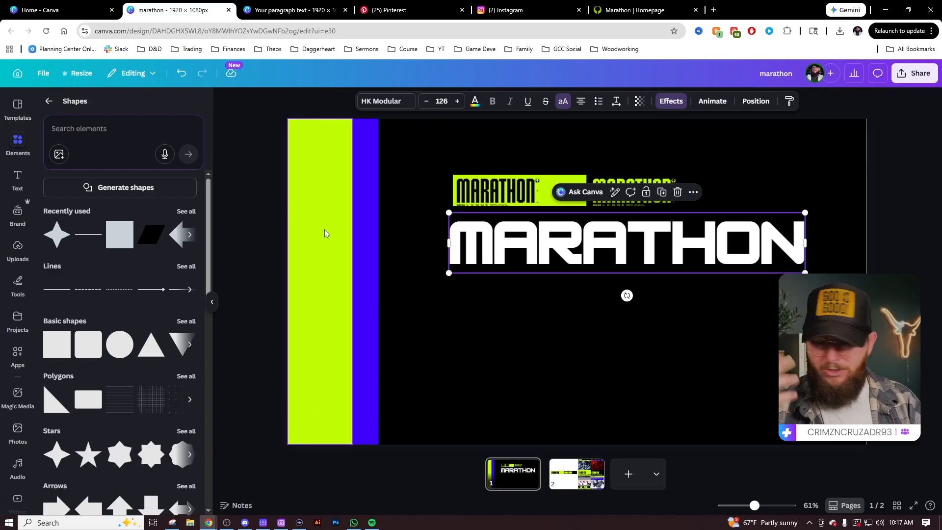
{"action": "left_click_drag", "start_coordinate": [531, 259], "coordinate": [431, 336]}
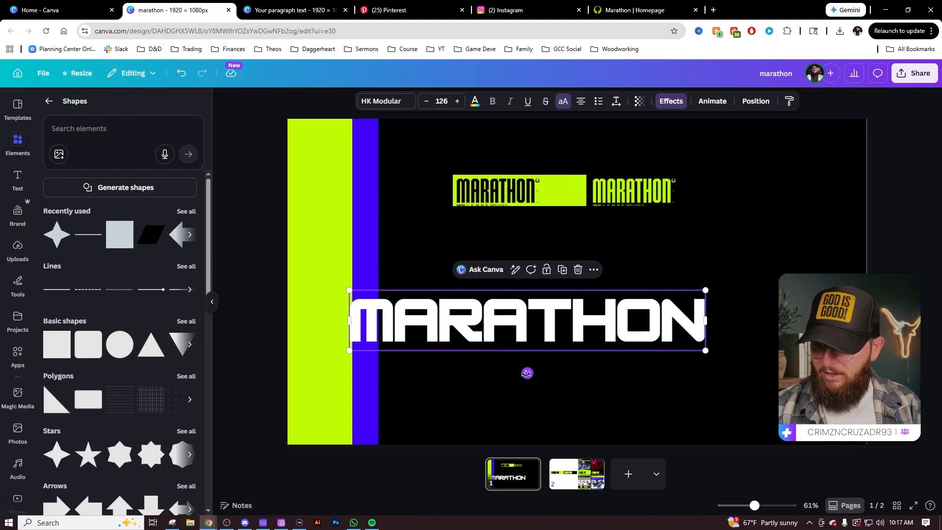
{"action": "left_click_drag", "start_coordinate": [527, 372], "coordinate": [327, 322]}
{"action": "double_click", "coordinate": [329, 322]}
{"action": "type", "text": "STARTING SOON"}
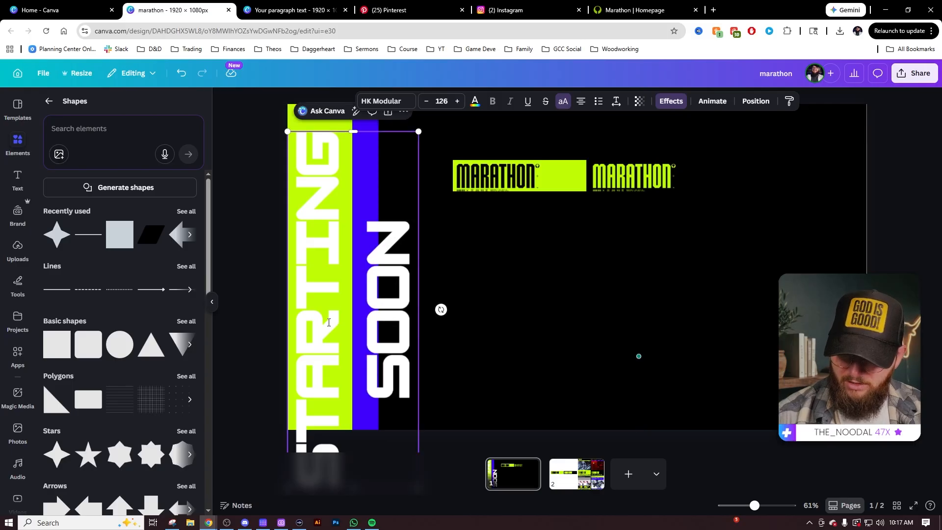
Lengthen the vertical text box beyond the page's upper and lower edges and repeat "STARTING SOON" along one line.
{"action": "left_click_drag", "start_coordinate": [754, 505], "coordinate": [726, 507]}
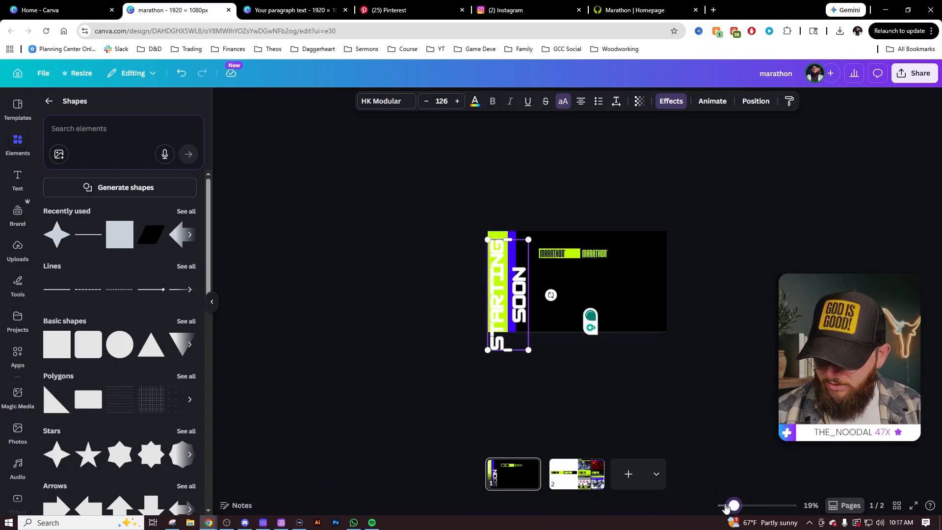
{"action": "left_click_drag", "start_coordinate": [508, 349], "coordinate": [514, 450]}
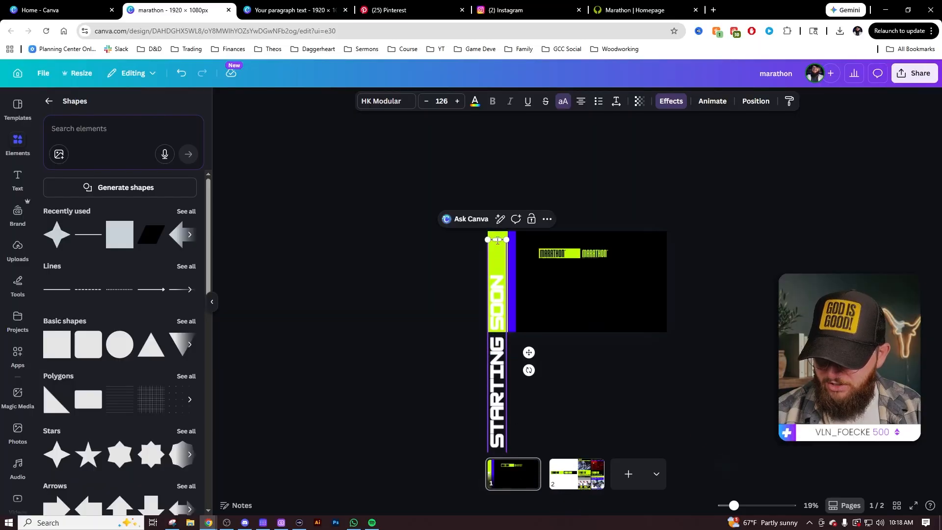
{"action": "left_click_drag", "start_coordinate": [496, 230], "coordinate": [496, 115]}
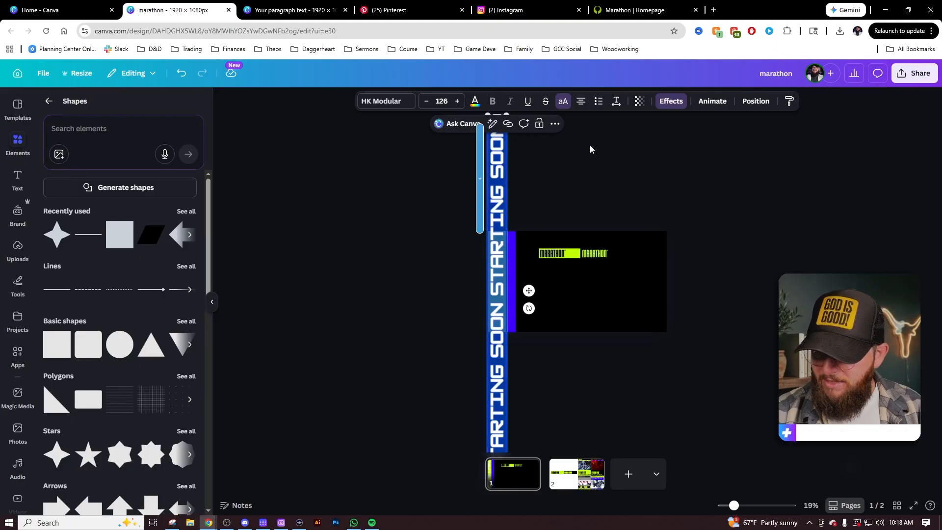
Set the STARTING SOON text's letter spacing to 116 and lengthen its box to about 4,574 px so it fits one line.
{"action": "left_click", "coordinate": [616, 101]}
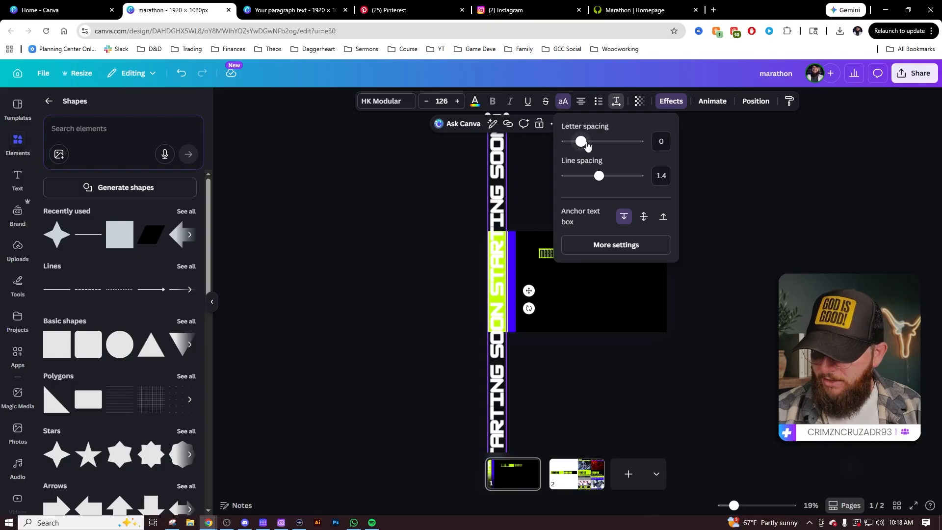
{"action": "left_click_drag", "start_coordinate": [587, 145], "coordinate": [590, 145]}
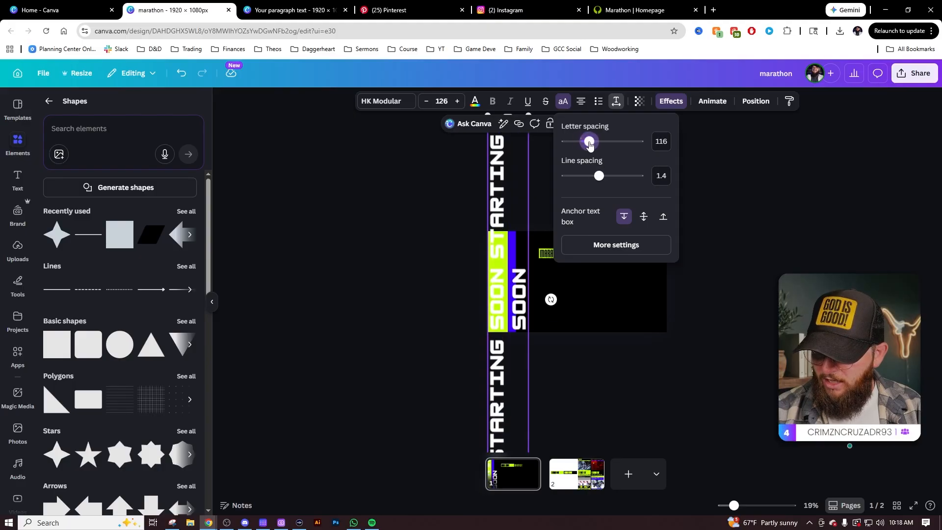
{"action": "left_click_drag", "start_coordinate": [734, 505], "coordinate": [725, 506]}
{"action": "left_click_drag", "start_coordinate": [533, 405], "coordinate": [533, 442]}
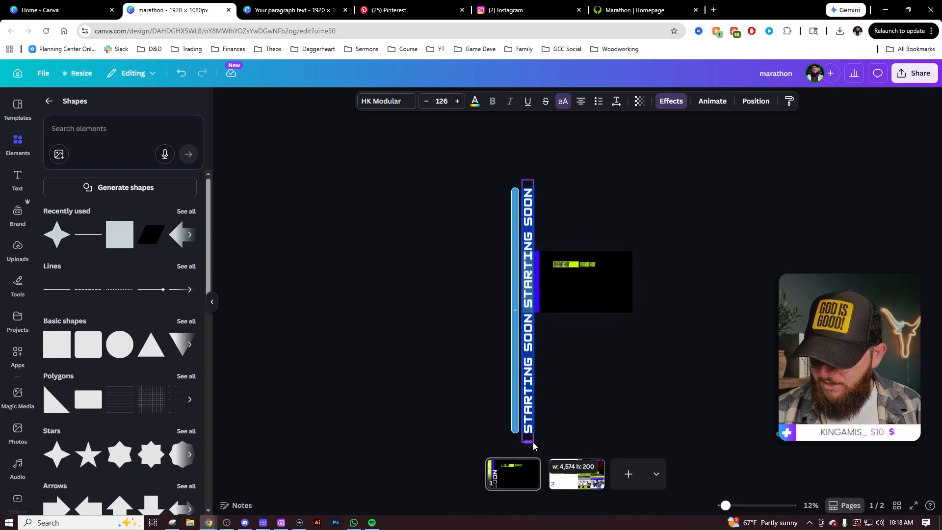
Set the vertical STARTING SOON text's colour to the black from the brand palette.
{"action": "left_click", "coordinate": [475, 101]}
{"action": "left_click", "coordinate": [143, 238]}
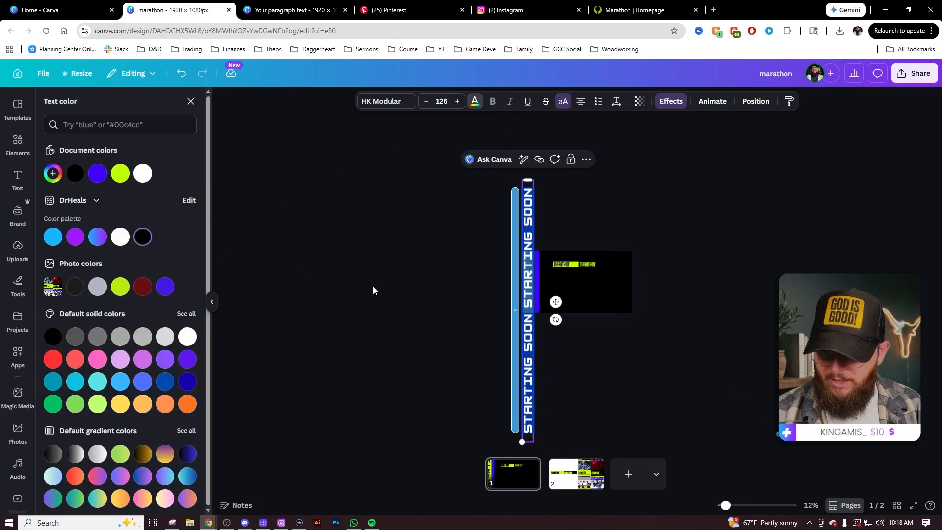
{"action": "left_click", "coordinate": [602, 341]}
{"action": "left_click", "coordinate": [614, 349]}
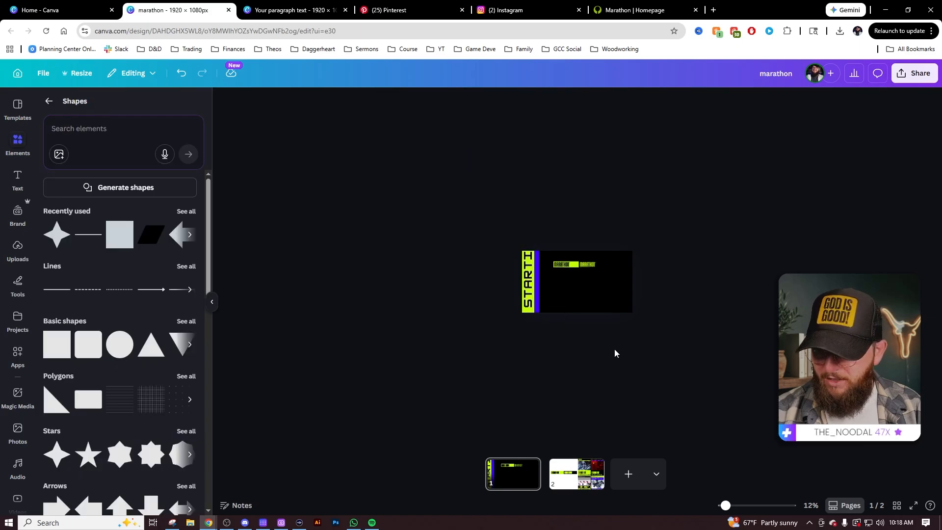
Set the outline colour of the vertical STARTING SOON text to black #000000.
{"action": "left_click_drag", "start_coordinate": [726, 510], "coordinate": [750, 506]}
{"action": "left_click", "coordinate": [387, 288]}
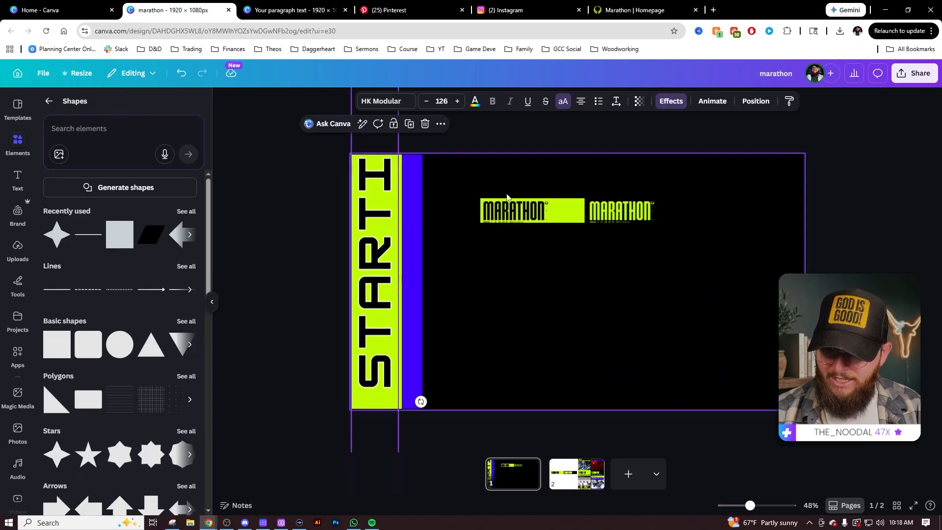
{"action": "left_click", "coordinate": [671, 100]}
{"action": "scroll", "coordinate": [104, 193], "scroll_direction": "up", "scroll_amount": 2}
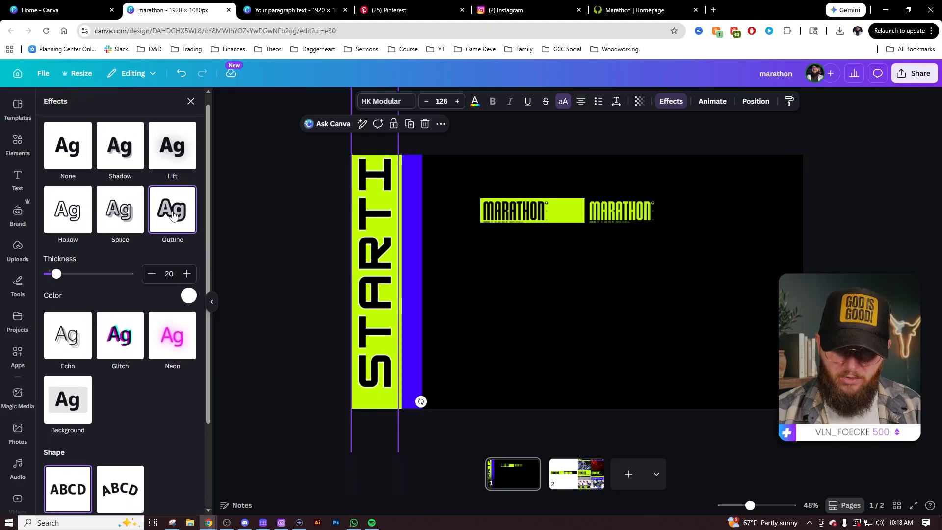
{"action": "left_click", "coordinate": [189, 296]}
{"action": "left_click", "coordinate": [72, 343]}
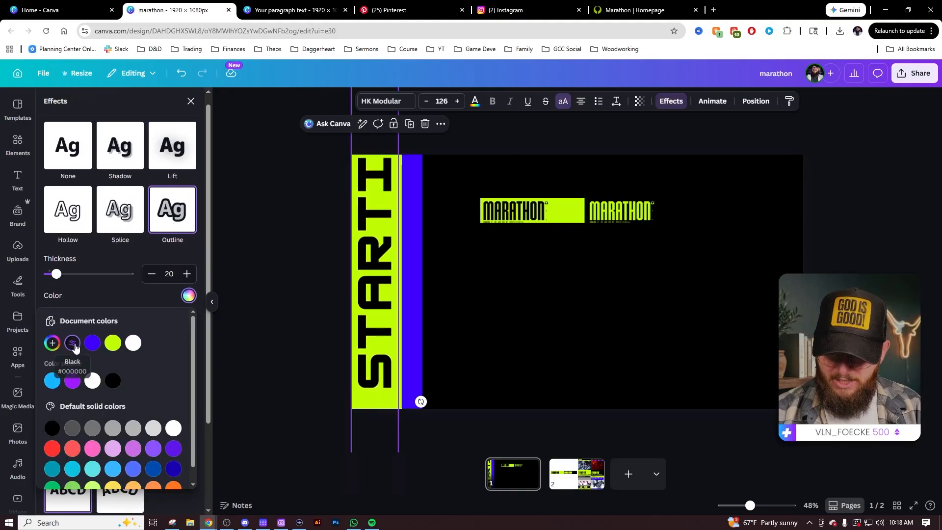
{"action": "left_click", "coordinate": [264, 302]}
Slide the STARTING SOON text up and down along the green strip, leaving the first word starting near the strip's lower end.
{"action": "left_click_drag", "start_coordinate": [375, 363], "coordinate": [381, 200]}
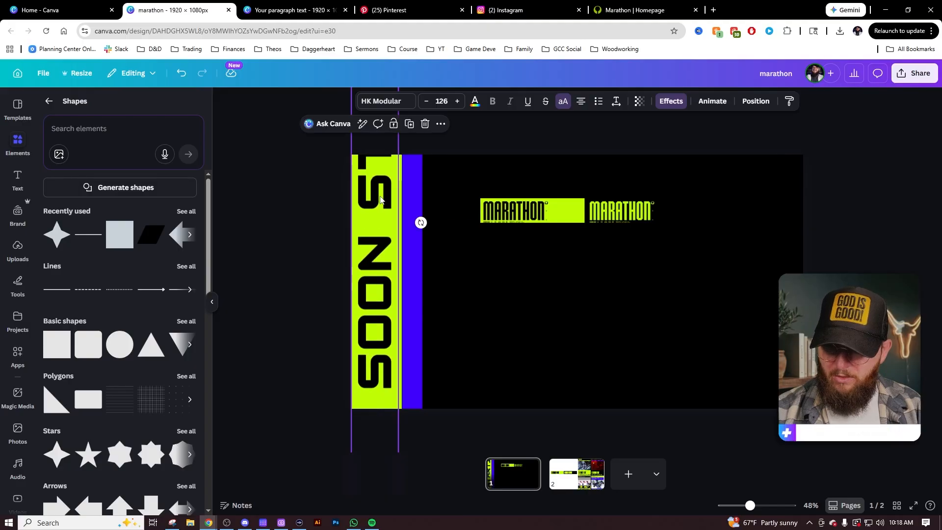
{"action": "mouse_move", "coordinate": [374, 368]}
{"action": "left_mouse_down"}
{"action": "mouse_move", "coordinate": [377, 204]}
{"action": "mouse_move", "coordinate": [379, 231]}
{"action": "mouse_move", "coordinate": [380, 216]}
{"action": "left_mouse_up"}
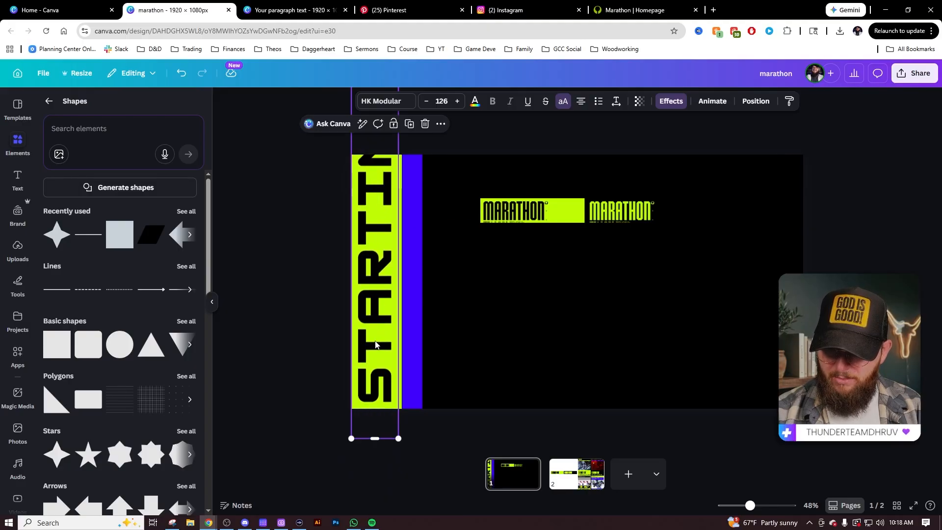
{"action": "mouse_move", "coordinate": [378, 344]}
{"action": "left_mouse_down"}
{"action": "mouse_move", "coordinate": [378, 322]}
{"action": "mouse_move", "coordinate": [378, 338]}
{"action": "left_mouse_up"}
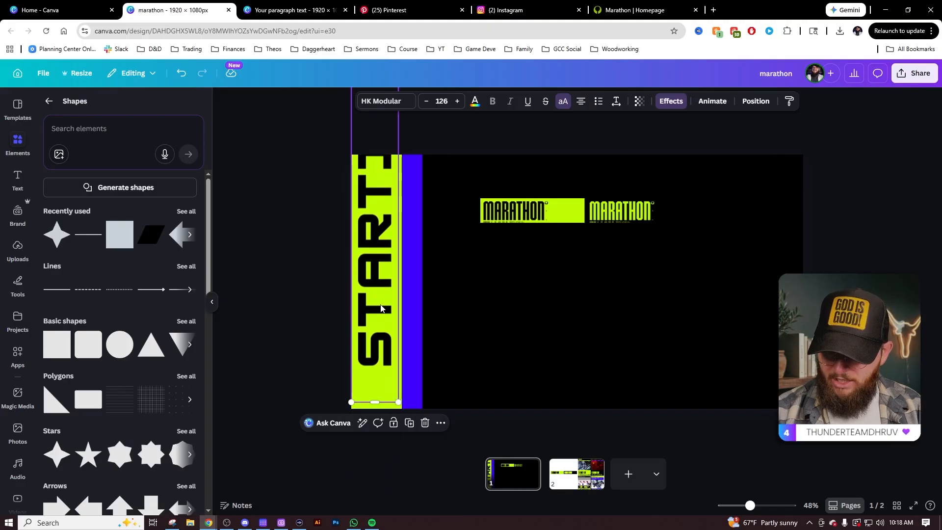
Left-align the vertical STARTING SOON text and position it so its first letter begins at the green strip's lower end.
{"action": "left_click_drag", "start_coordinate": [380, 305], "coordinate": [375, 324]}
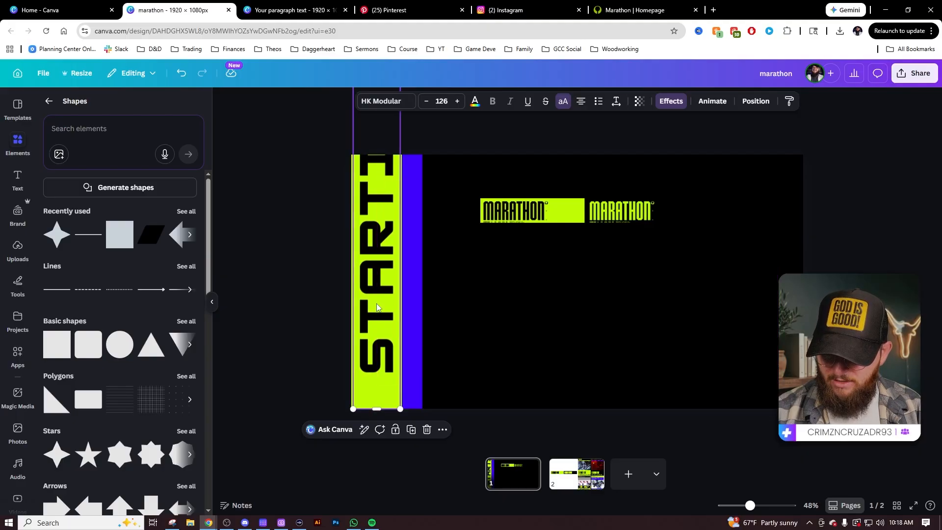
{"action": "left_click", "coordinate": [581, 101]}
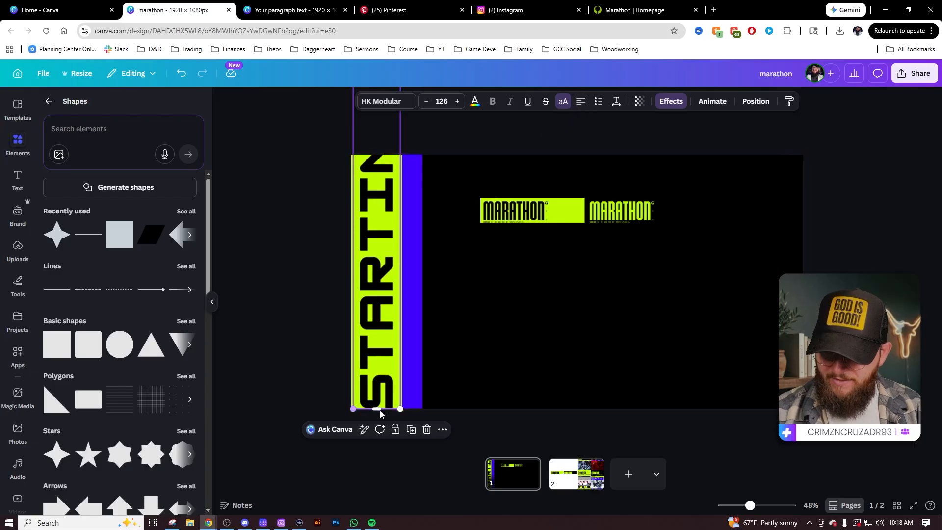
{"action": "left_click", "coordinate": [388, 469]}
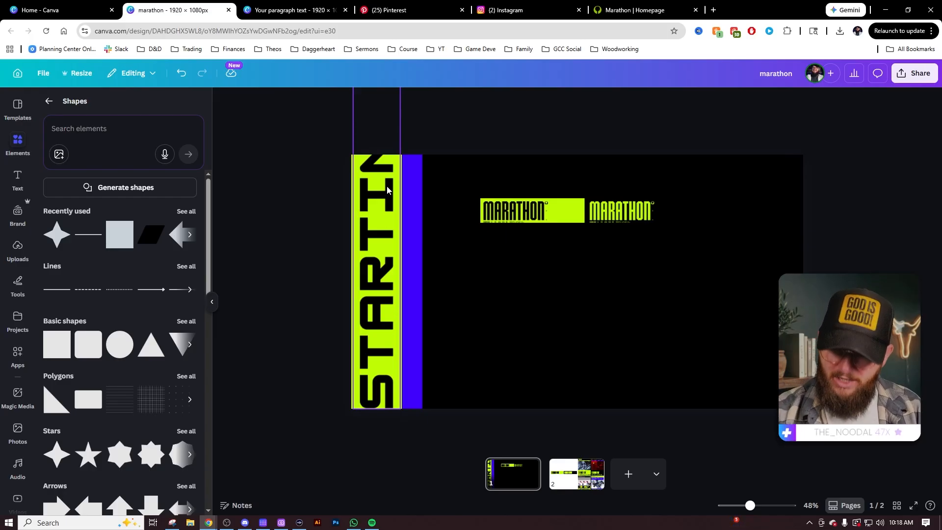
{"action": "mouse_move", "coordinate": [387, 190]}
{"action": "left_mouse_down"}
{"action": "mouse_move", "coordinate": [382, 427]}
{"action": "mouse_move", "coordinate": [397, 194]}
{"action": "mouse_move", "coordinate": [393, 203]}
{"action": "left_mouse_up"}
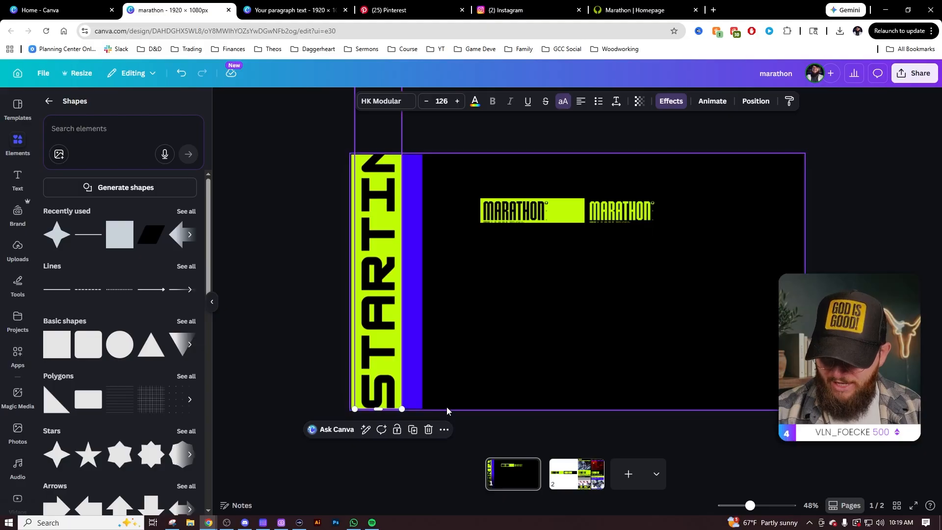
{"action": "left_click", "coordinate": [463, 436]}
{"action": "left_click", "coordinate": [390, 415]}
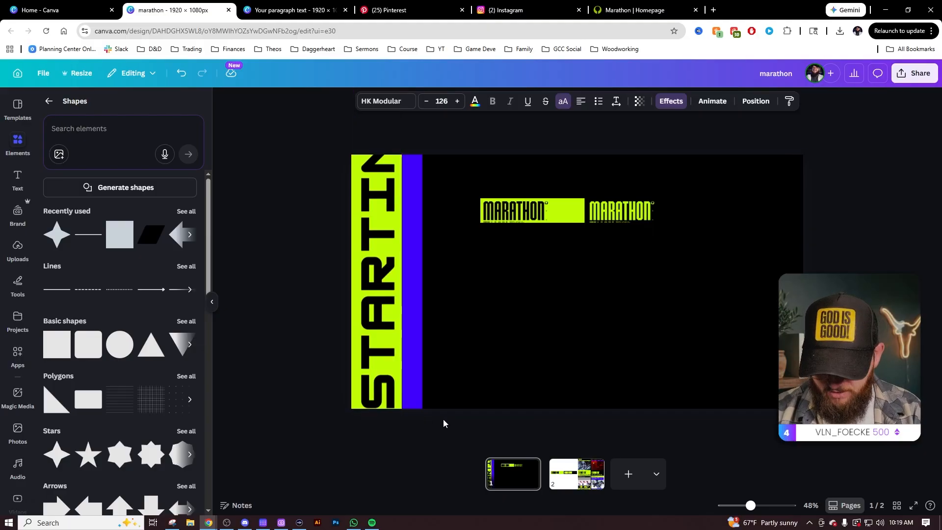
Duplicate the vertical STARTING SOON text and place the copy over the purple strip.
{"action": "left_click", "coordinate": [463, 427]}
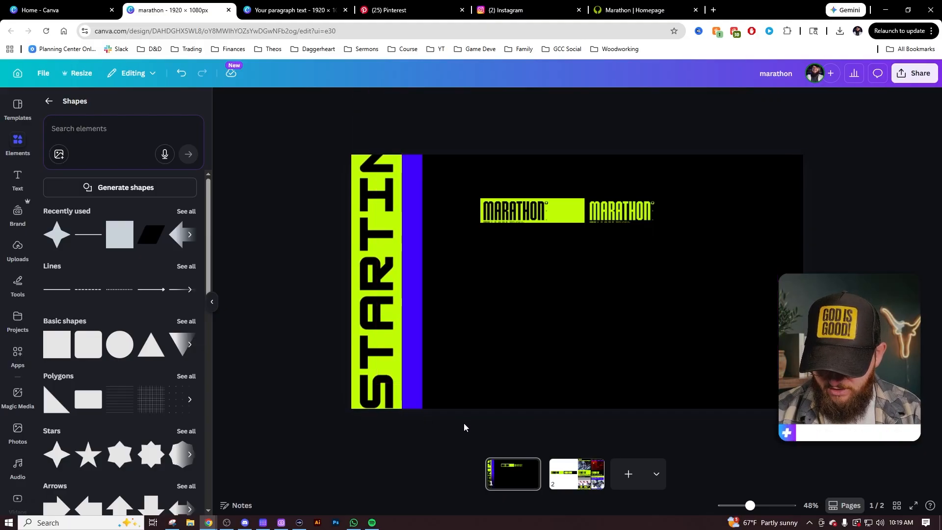
{"action": "left_click", "coordinate": [381, 346]}
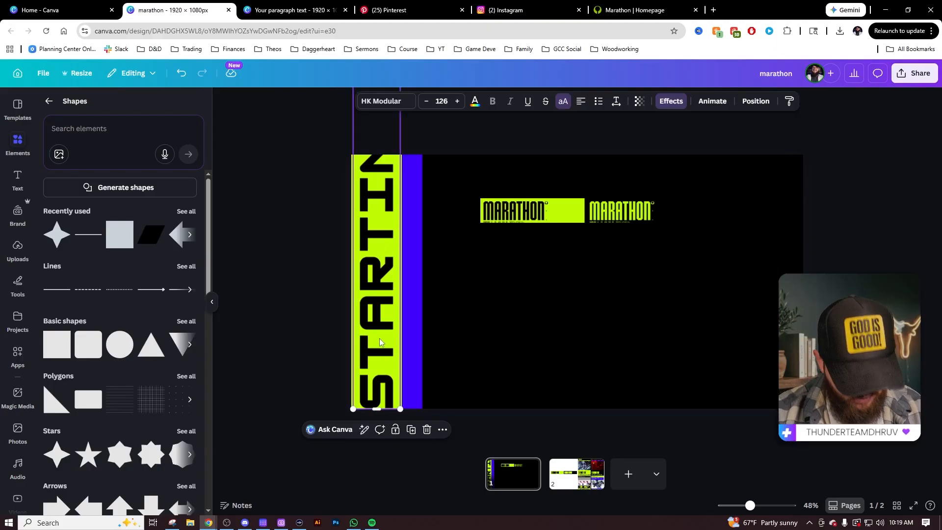
{"action": "left_click_drag", "start_coordinate": [385, 336], "coordinate": [420, 336]}
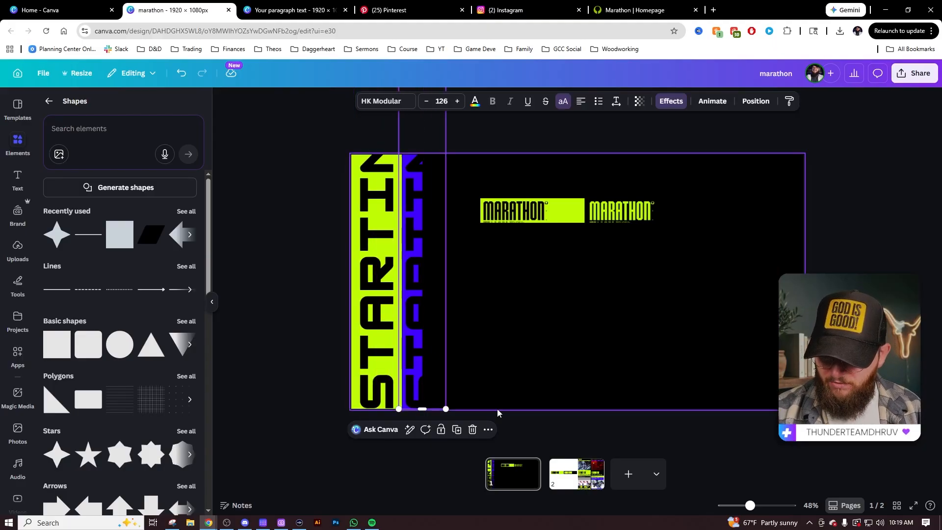
Copy the Marathon edition comparison image from page 2 onto page 1 as a reference.
{"action": "left_click", "coordinate": [579, 474]}
{"action": "left_click", "coordinate": [726, 325]}
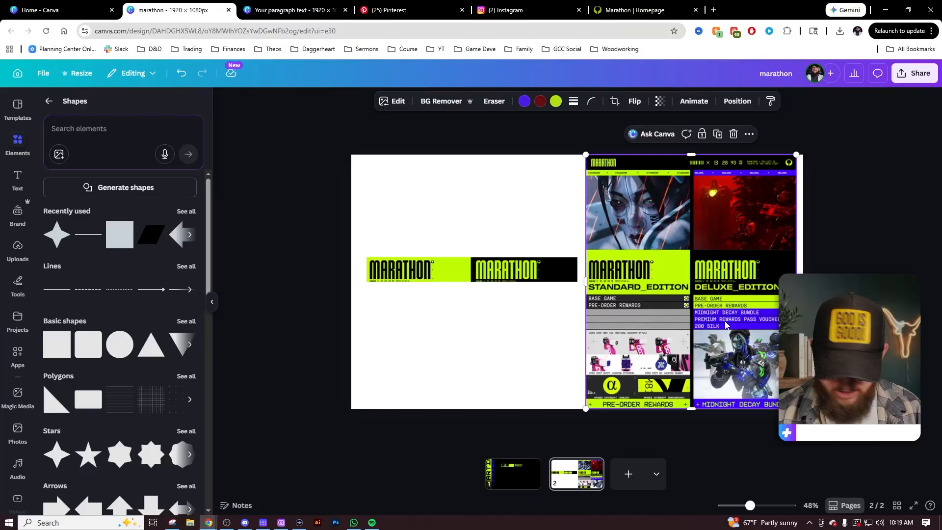
{"action": "left_click", "coordinate": [517, 474]}
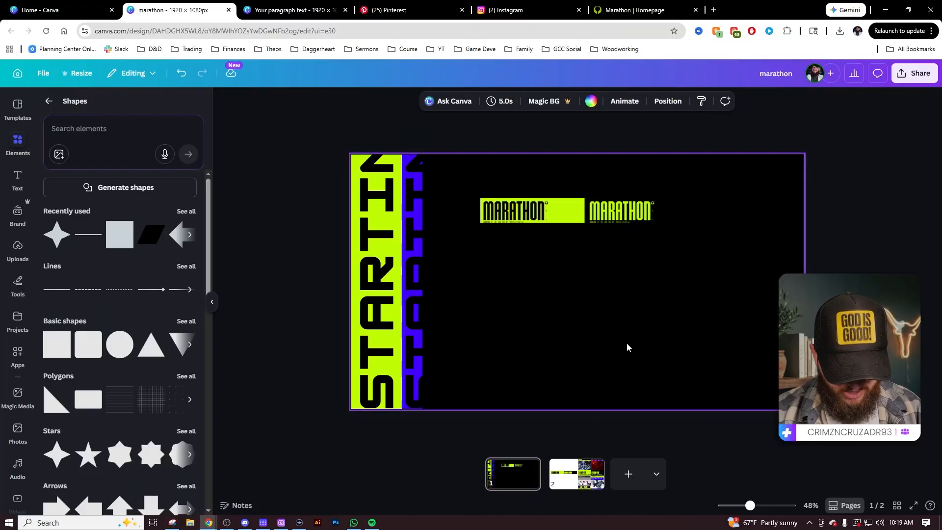
{"action": "key", "text": "ctrl+v"}
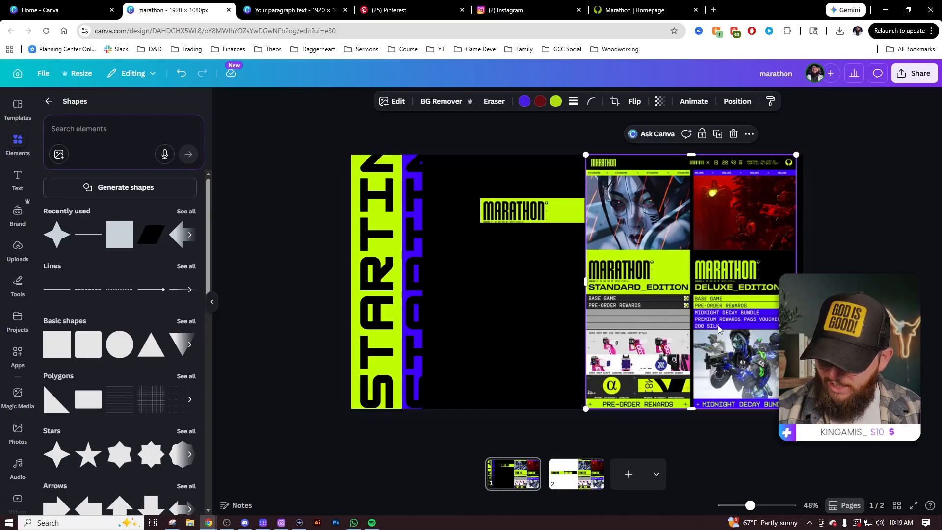
Set the copied STARTING SOON text to font size 30 and centre it across the purple strip's width.
{"action": "left_click", "coordinate": [426, 312]}
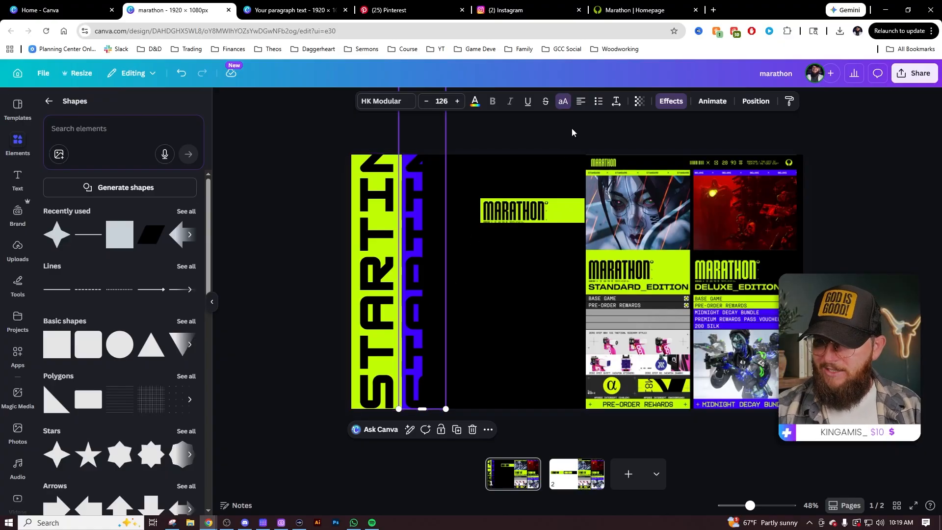
{"action": "left_click", "coordinate": [439, 102]}
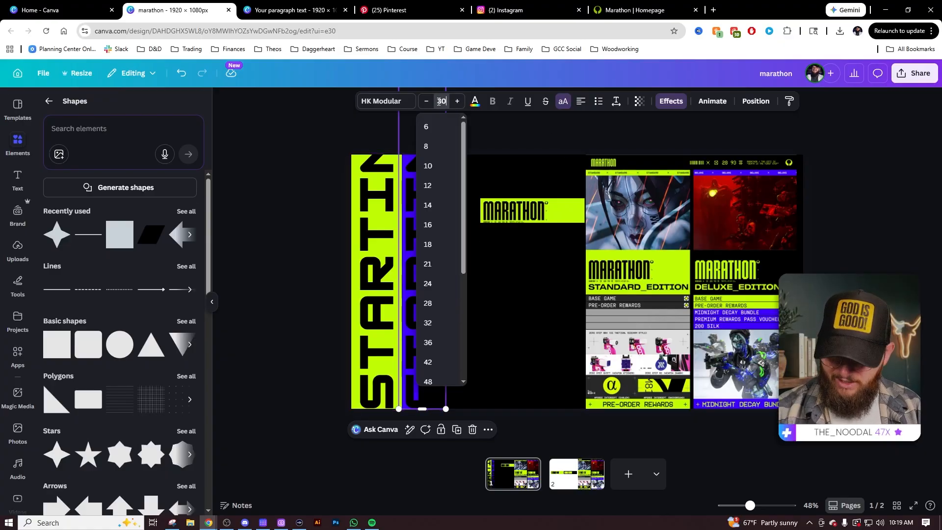
{"action": "key", "text": "Return"}
{"action": "left_click_drag", "start_coordinate": [404, 223], "coordinate": [412, 223]}
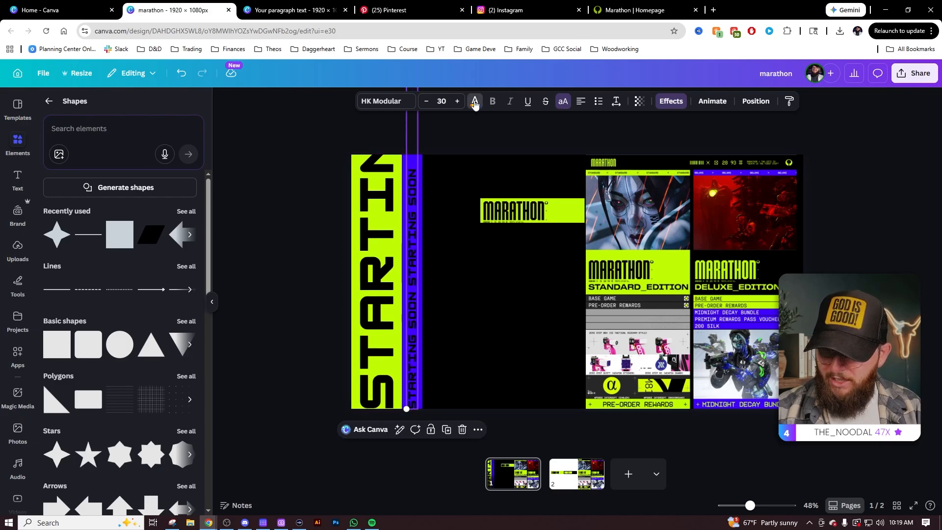
Colour the purple strip's text white and replace its wording with DrHeals repeated at wide intervals.
{"action": "left_click", "coordinate": [474, 101]}
{"action": "left_click", "coordinate": [143, 173]}
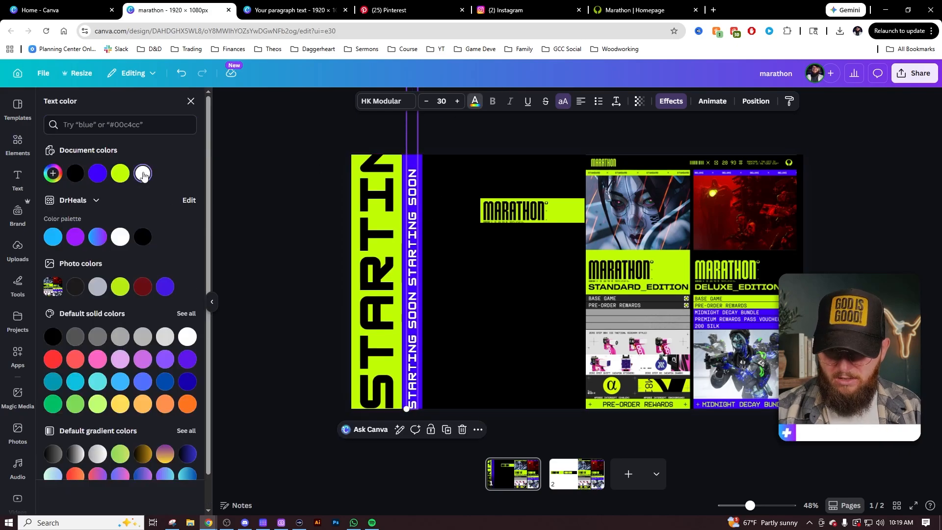
{"action": "double_click", "coordinate": [411, 271]}
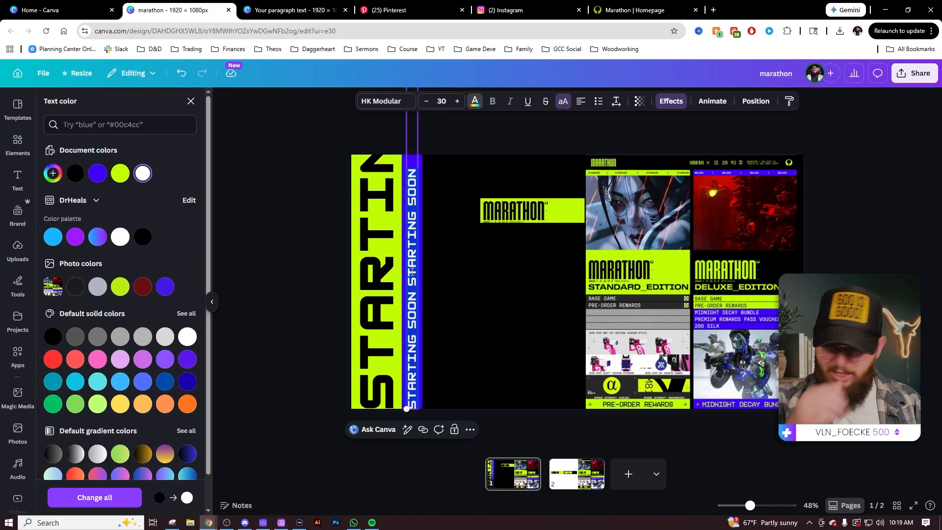
{"action": "type", "text": "DrHeals"}
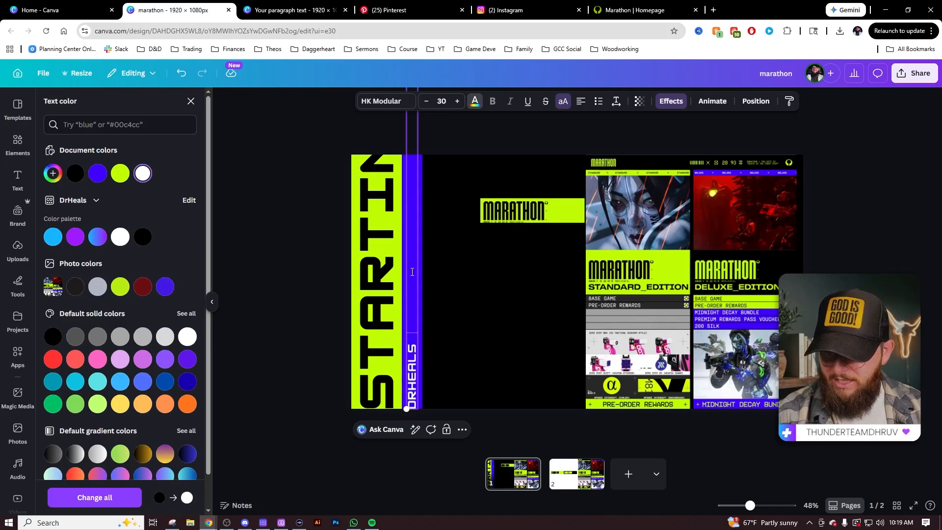
{"action": "type", "text": " DrHeals"}
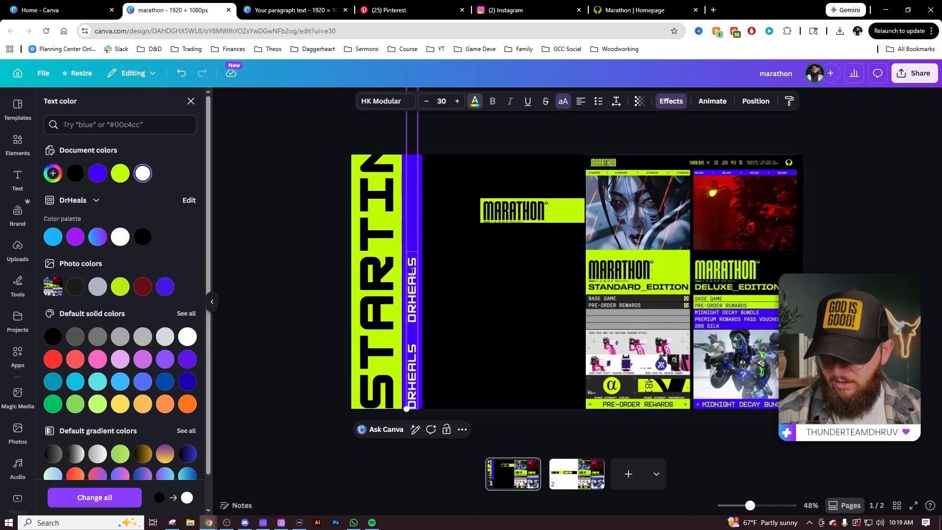
{"action": "type", "text": " DrHeals"}
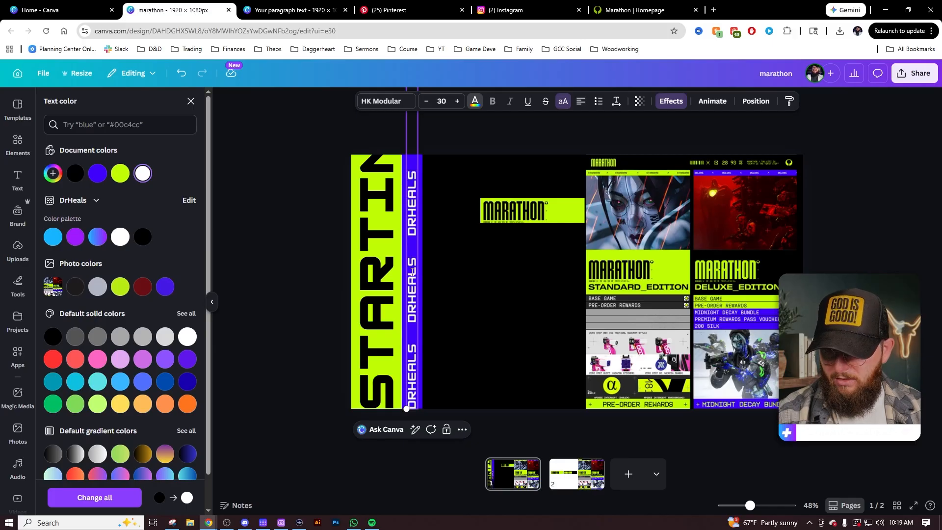
{"action": "type", "text": " DrHe"}
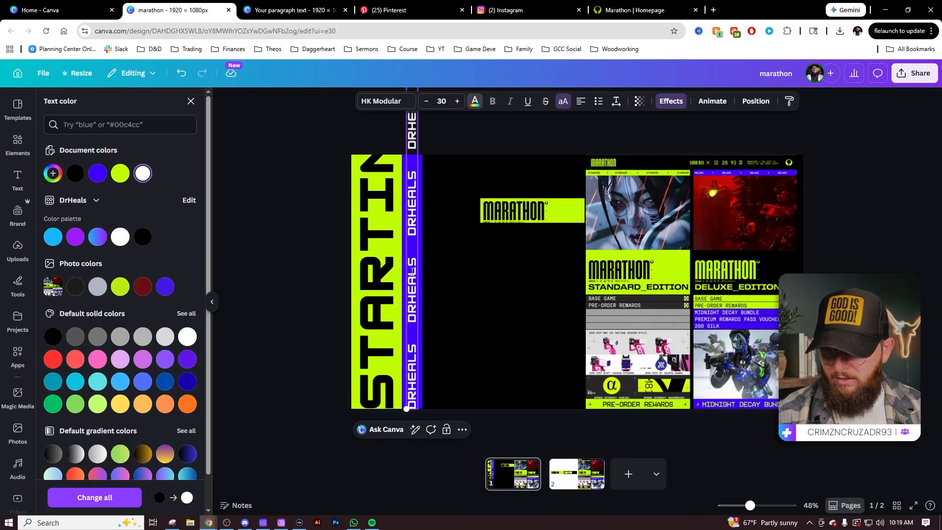
{"action": "left_click", "coordinate": [488, 131]}
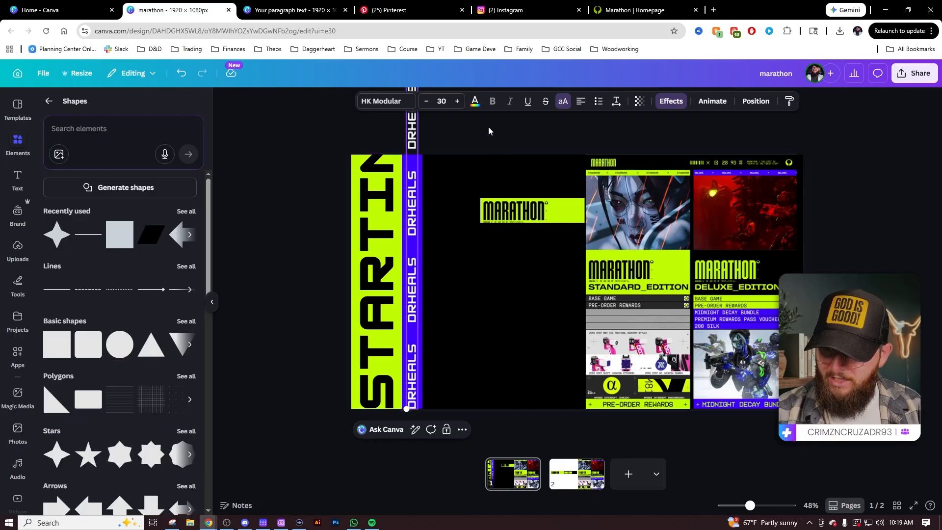
Slide the repeated DRHEALS text down the purple strip so its first word is cut off by the page's lower edge.
{"action": "left_click", "coordinate": [415, 184]}
{"action": "left_click_drag", "start_coordinate": [415, 184], "coordinate": [410, 216]}
{"action": "left_click", "coordinate": [523, 137]}
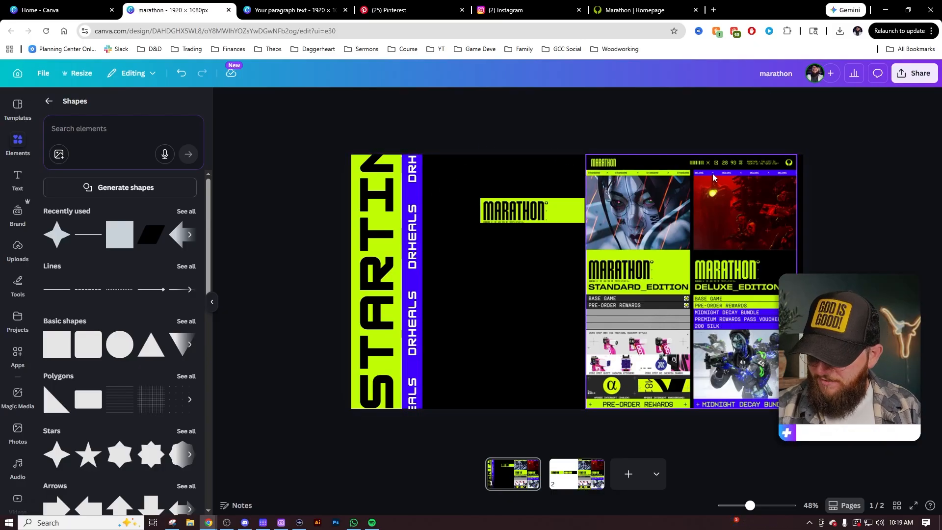
Enlarge the Marathon reference image and move it down the page to bring its STANDARD and DELUXE banner details into view.
{"action": "left_click", "coordinate": [736, 182]}
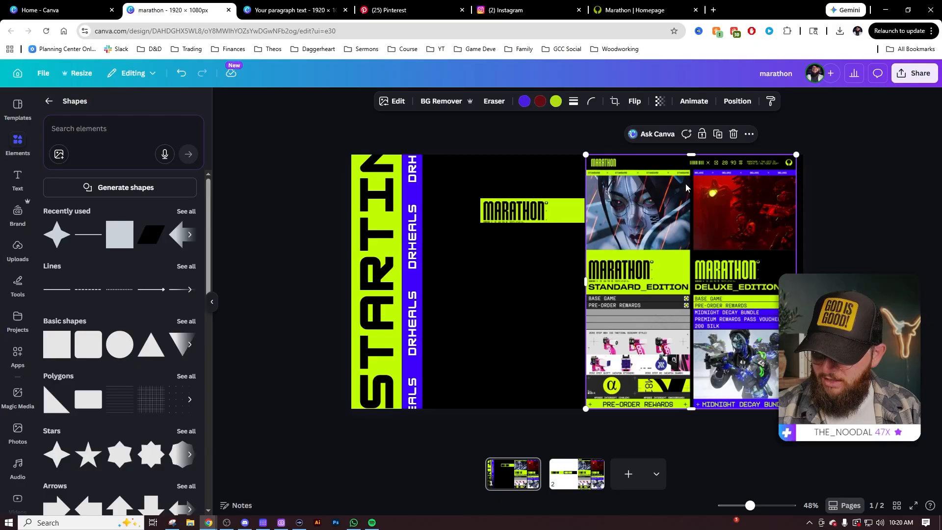
{"action": "left_click_drag", "start_coordinate": [586, 155], "coordinate": [346, 143]}
{"action": "left_click_drag", "start_coordinate": [718, 240], "coordinate": [700, 420]}
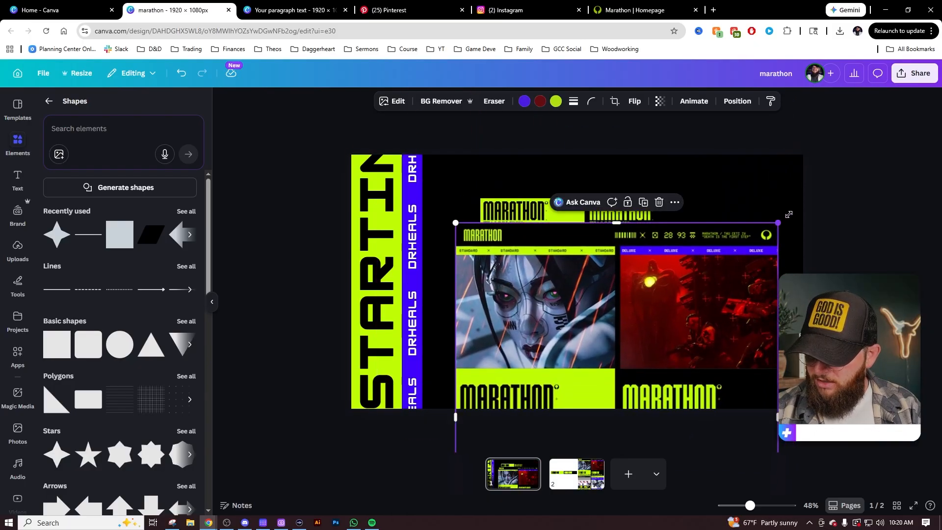
{"action": "left_click_drag", "start_coordinate": [789, 214], "coordinate": [885, 112]}
{"action": "left_click_drag", "start_coordinate": [766, 248], "coordinate": [779, 377]}
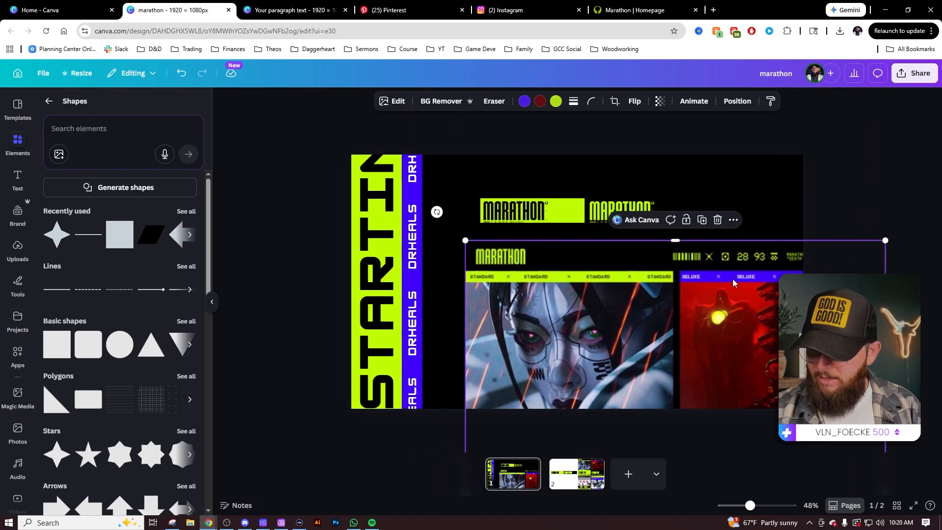
Search the shape library for star, then for tech.
{"action": "left_click", "coordinate": [104, 127]}
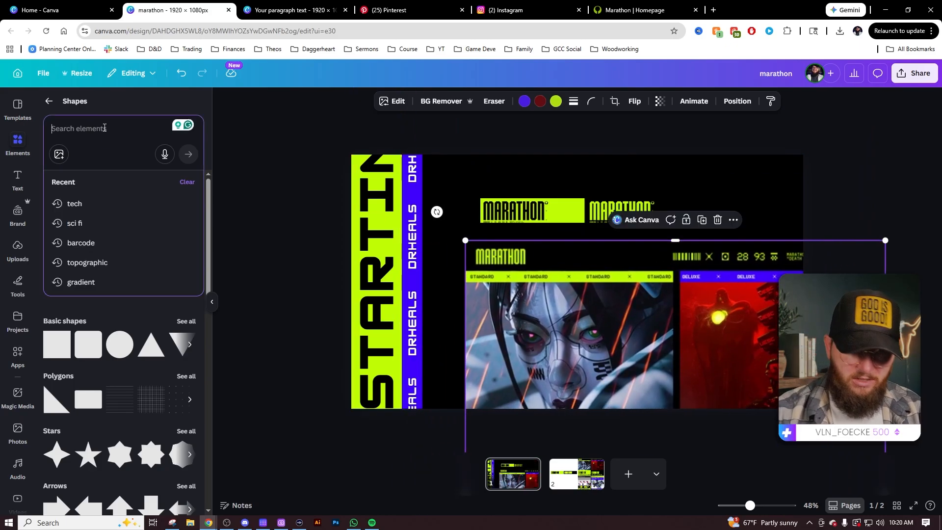
{"action": "type", "text": "star"}
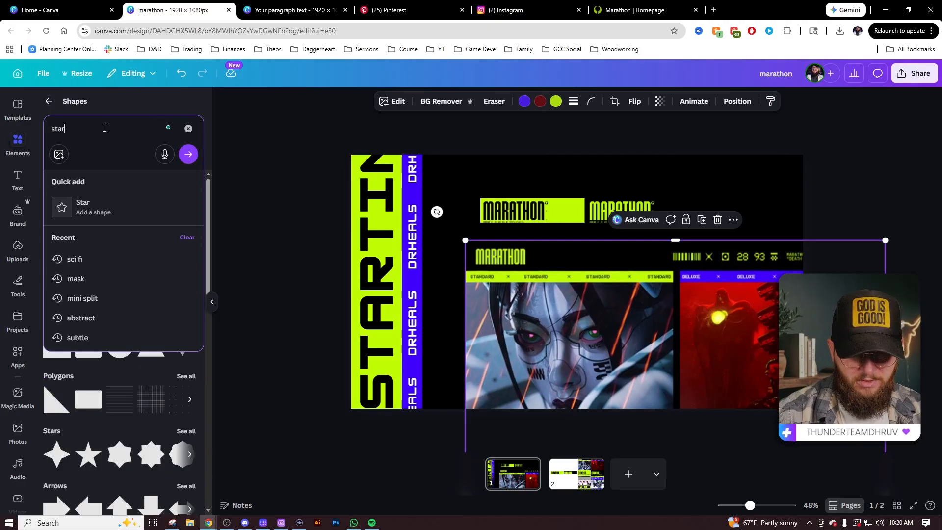
{"action": "key", "text": "Return"}
{"action": "left_click", "coordinate": [82, 134]}
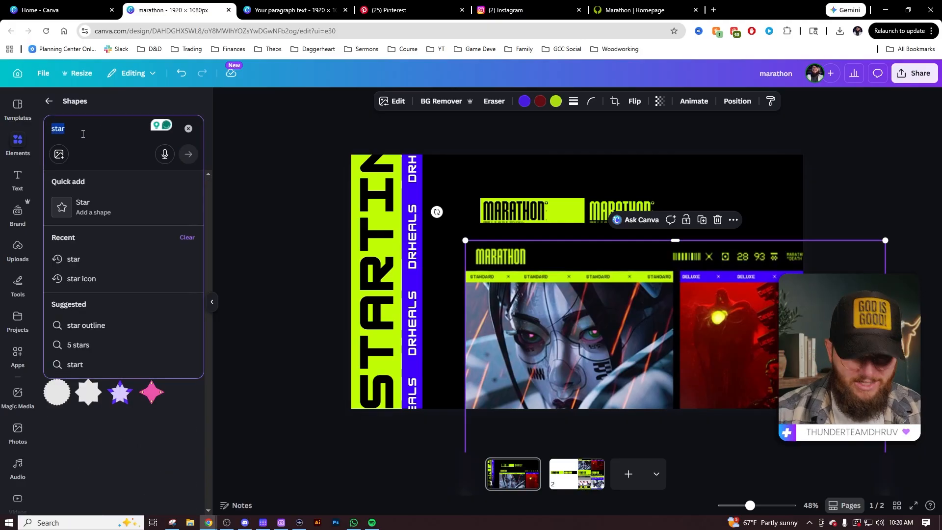
{"action": "type", "text": "tech"}
{"action": "key", "text": "Return"}
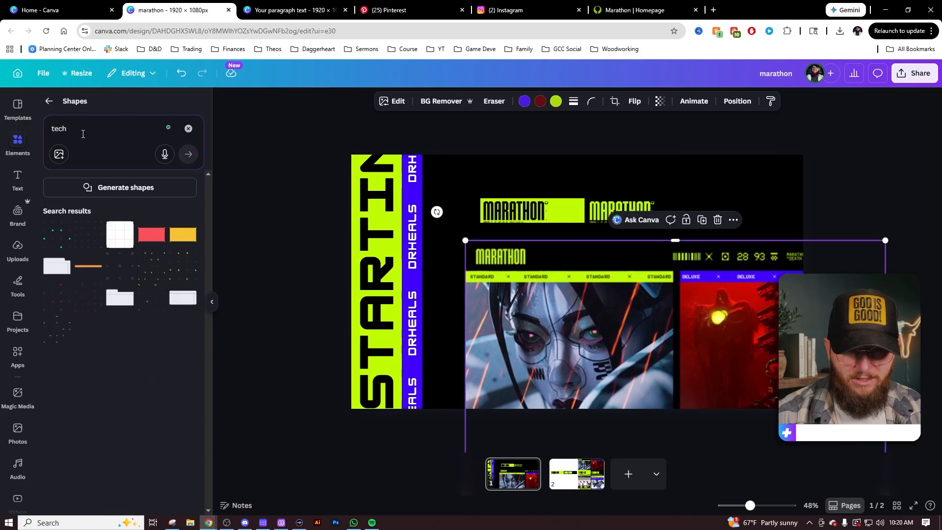
Search all elements for tech and add the white four-point star graphic to the page.
{"action": "left_click", "coordinate": [51, 102]}
{"action": "left_click", "coordinate": [80, 110]}
{"action": "type", "text": "tech"}
{"action": "key", "text": "Return"}
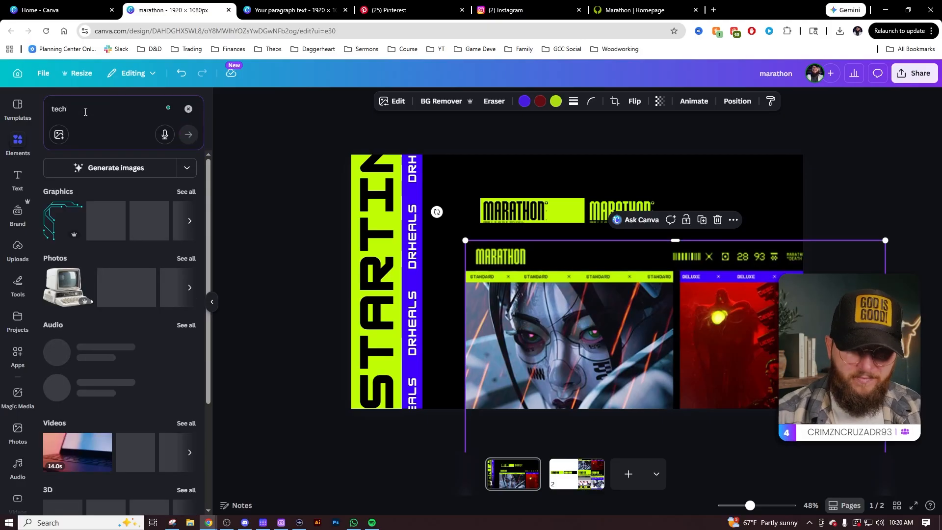
{"action": "left_click", "coordinate": [184, 224]}
{"action": "scroll", "coordinate": [162, 285], "scroll_direction": "down", "scroll_amount": 5}
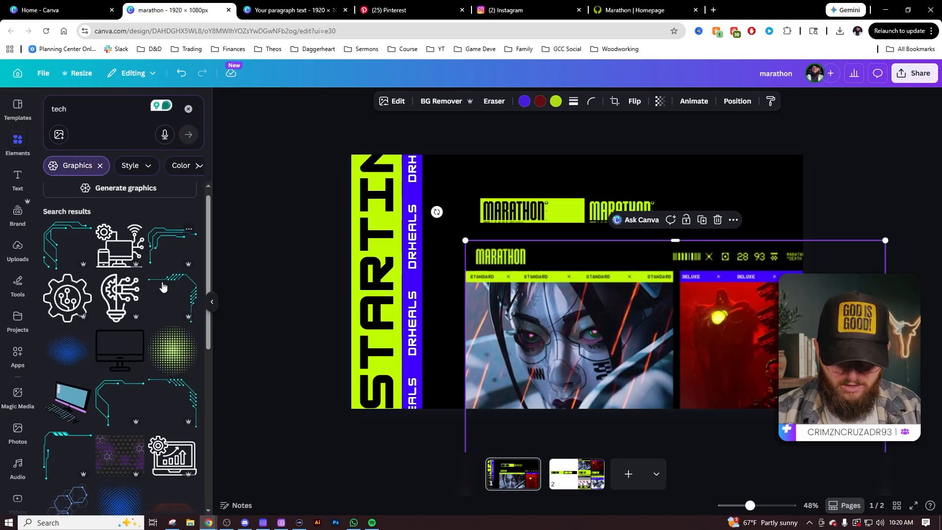
{"action": "left_click", "coordinate": [68, 326]}
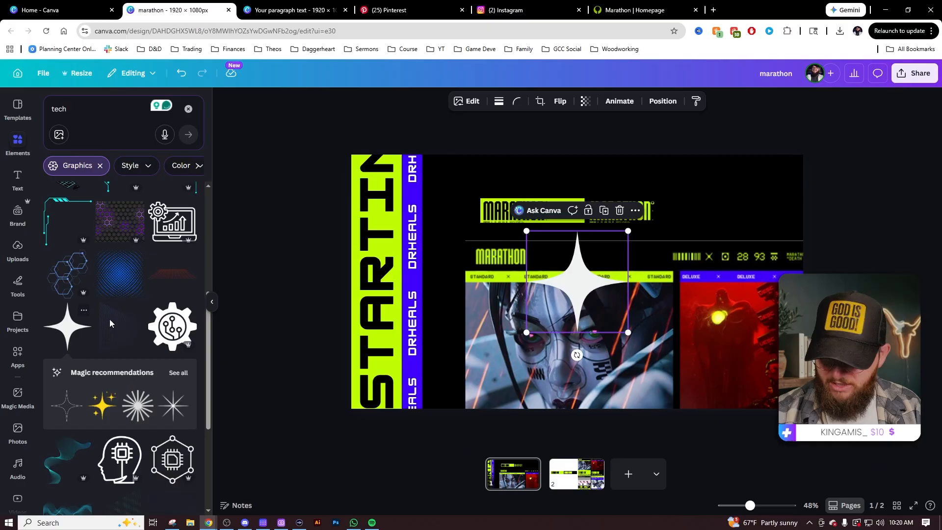
Shrink the four-point star, rotate it into an X, and place copies in the gaps between the DRHEALS words.
{"action": "left_click_drag", "start_coordinate": [628, 231], "coordinate": [400, 380]}
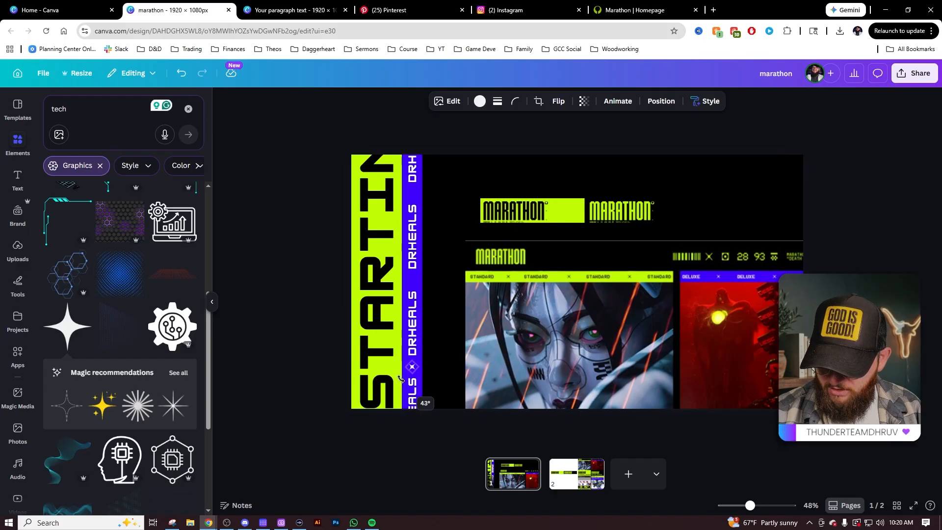
{"action": "left_click_drag", "start_coordinate": [400, 383], "coordinate": [398, 213]}
{"action": "left_click", "coordinate": [452, 214]}
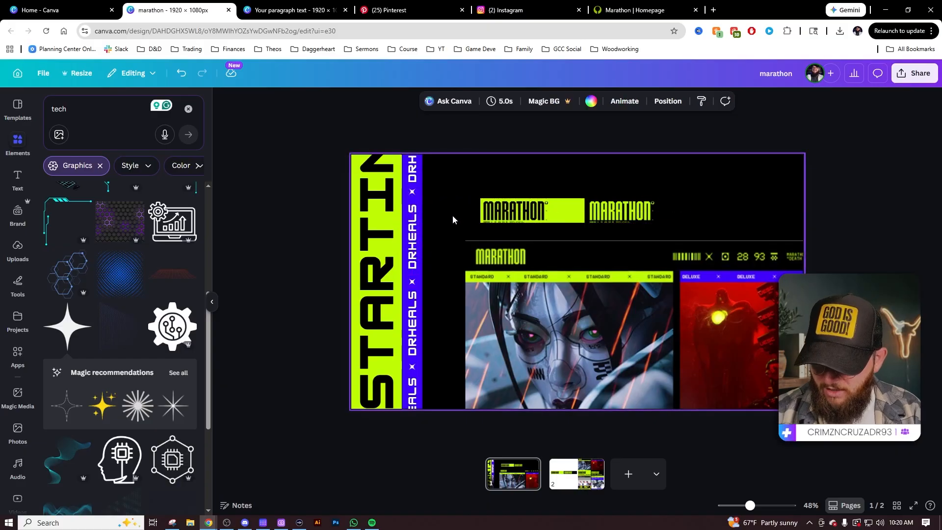
Send the vertical DRHEALS text backward so it sits behind the star separators.
{"action": "left_click", "coordinate": [411, 194]}
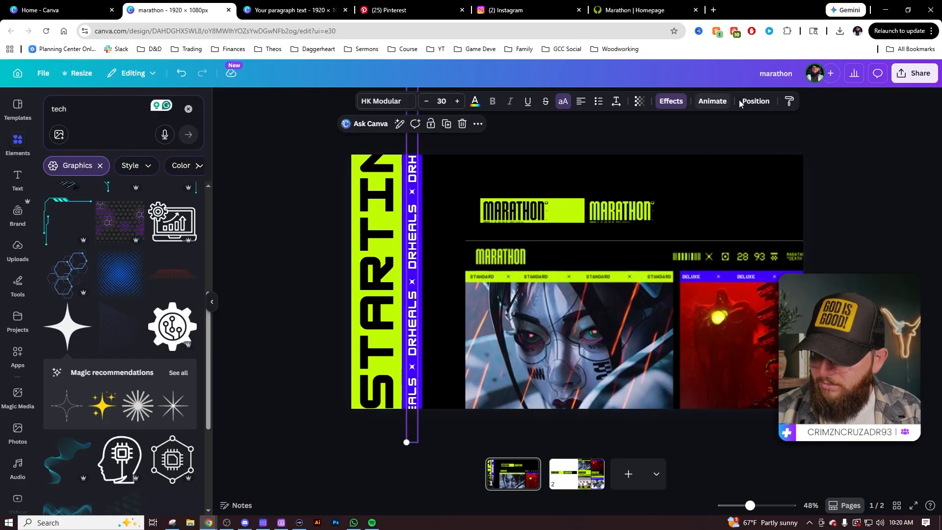
{"action": "left_click", "coordinate": [756, 101]}
{"action": "left_click", "coordinate": [164, 153]}
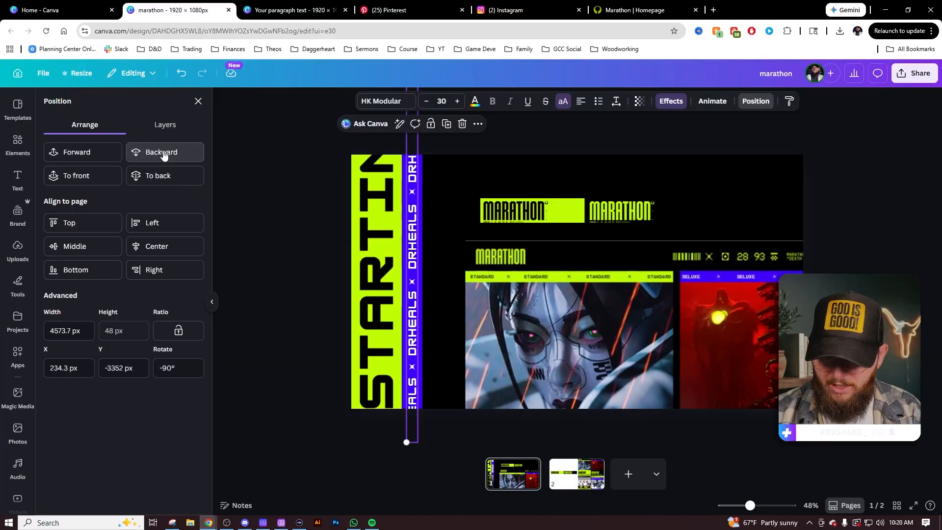
{"action": "left_click", "coordinate": [165, 153]}
{"action": "left_click", "coordinate": [88, 158]}
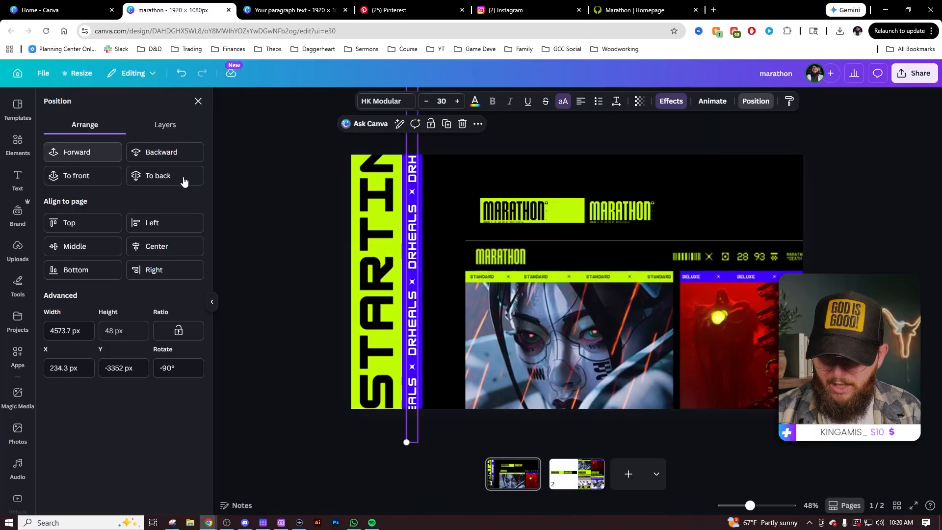
{"action": "left_click", "coordinate": [440, 186]}
Nudge the upper star separator to Y 134.9 px and the middle one to Y 502 px between the DRHEALS words.
{"action": "left_click", "coordinate": [412, 192]}
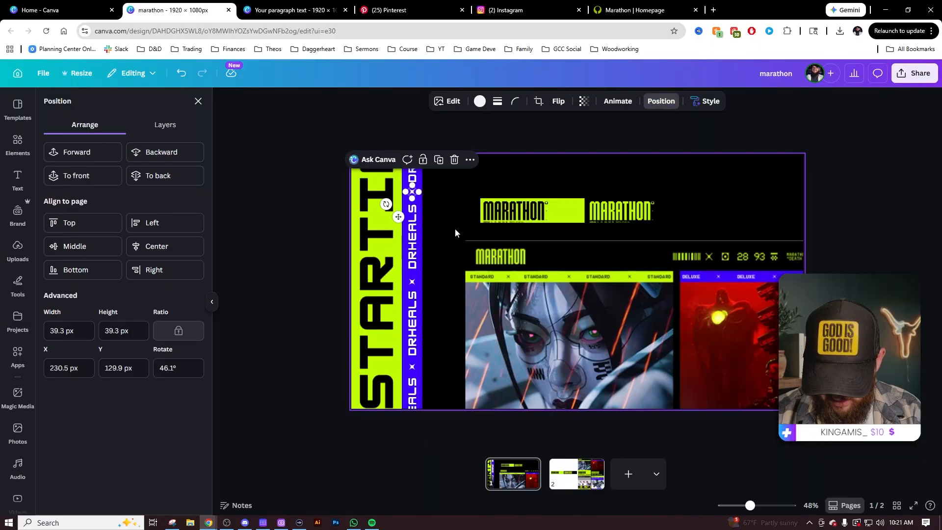
{"action": "key", "text": "Down"}
{"action": "key", "text": "Down"}
{"action": "key", "text": "Down"}
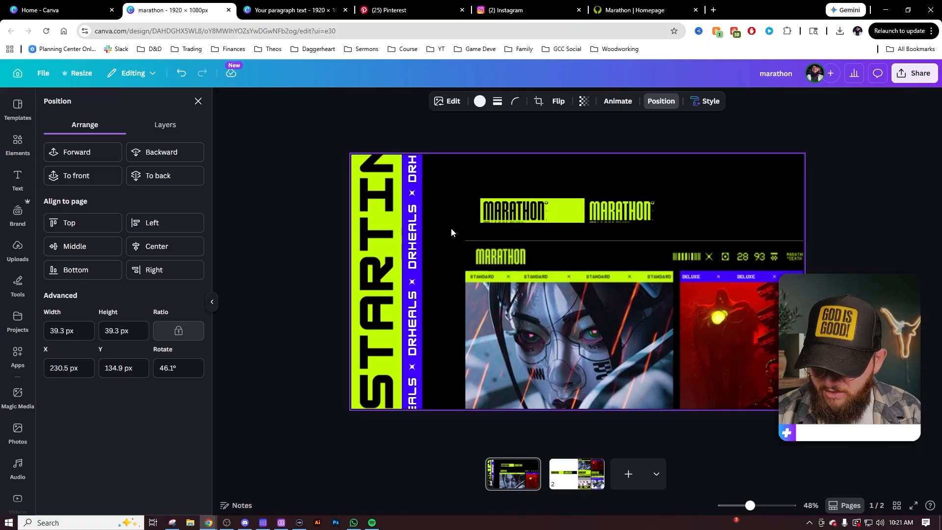
{"action": "left_click_drag", "start_coordinate": [412, 192], "coordinate": [412, 281]}
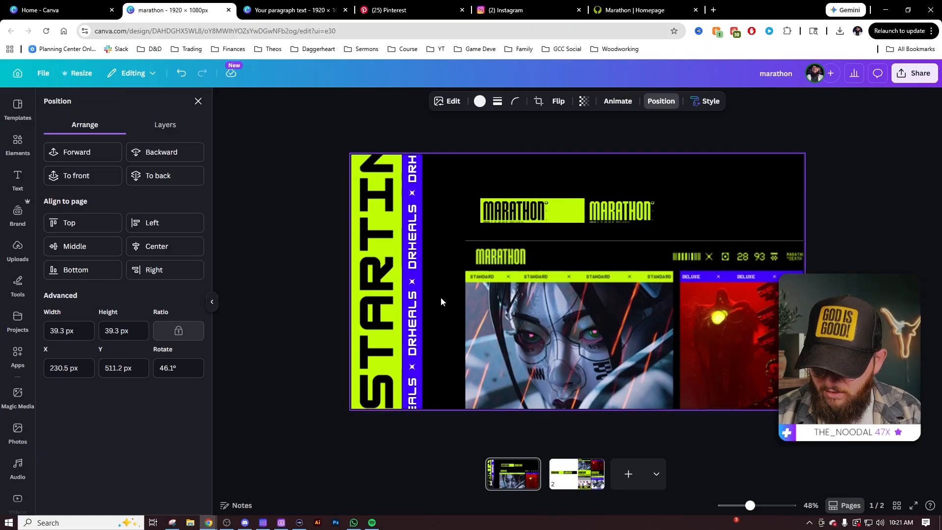
{"action": "key", "text": "Down"}
{"action": "key", "text": "Down"}
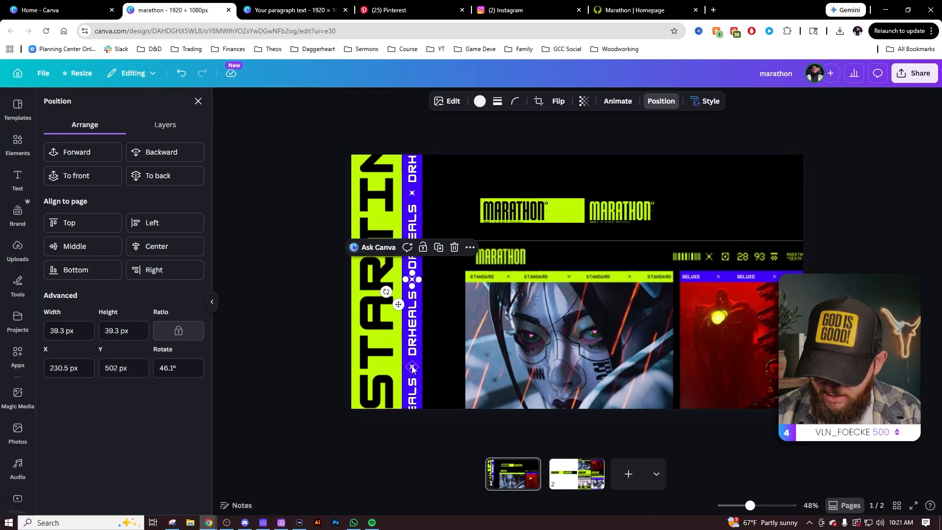
Nudge the lowest star separator within its DRHEALS gap to about Y 871 px.
{"action": "left_click_drag", "start_coordinate": [412, 279], "coordinate": [412, 367]}
{"action": "key", "text": "Up"}
{"action": "key", "text": "Up"}
{"action": "key", "text": "Down"}
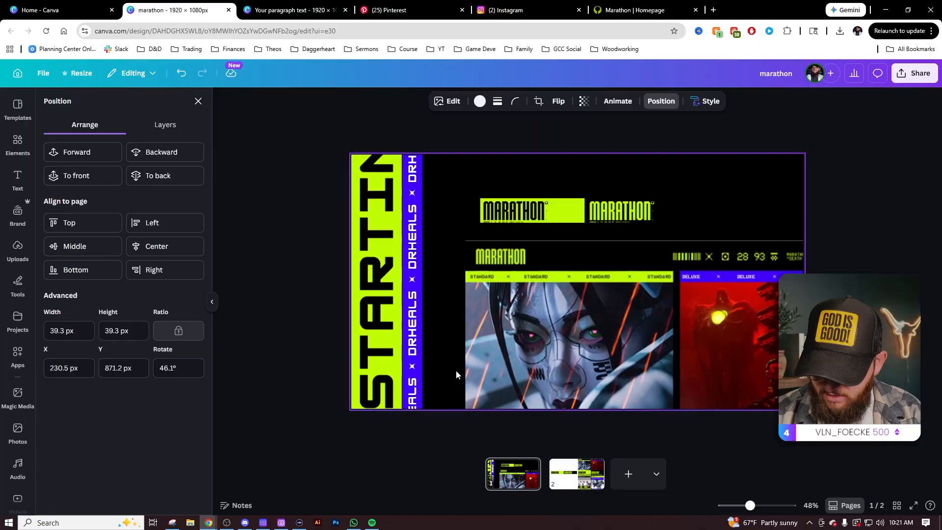
{"action": "key", "text": "Escape"}
{"action": "key", "text": "Escape"}
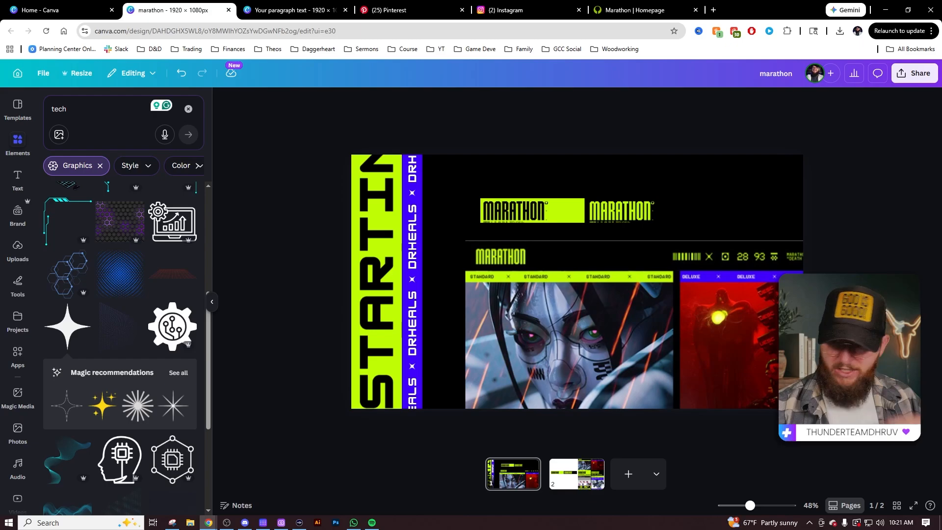
Delete the Marathon banner reference image and the Marathon logo image from the first page.
{"action": "left_click", "coordinate": [606, 309]}
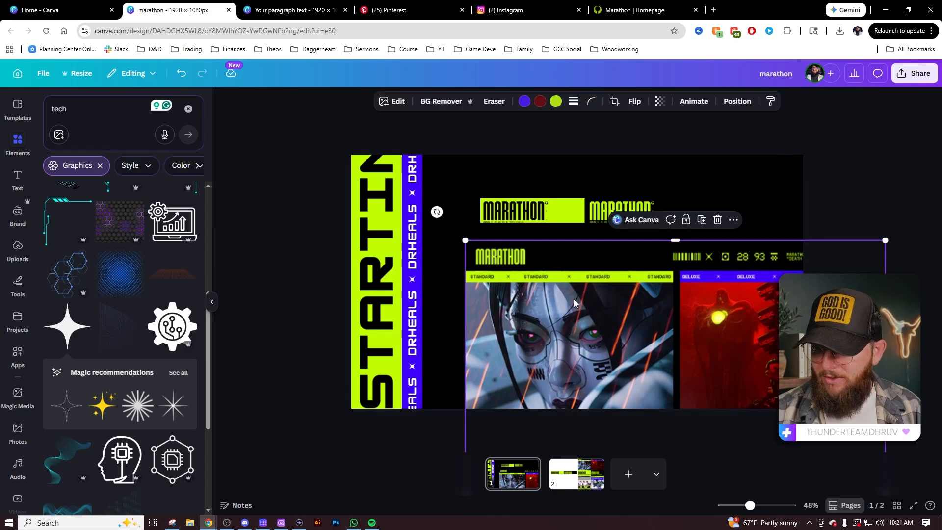
{"action": "mouse_move", "coordinate": [574, 300]}
{"action": "left_mouse_down"}
{"action": "mouse_move", "coordinate": [618, 331]}
{"action": "mouse_move", "coordinate": [547, 280]}
{"action": "mouse_move", "coordinate": [569, 289]}
{"action": "left_mouse_up"}
{"action": "key", "text": "Delete"}
{"action": "left_click", "coordinate": [562, 213]}
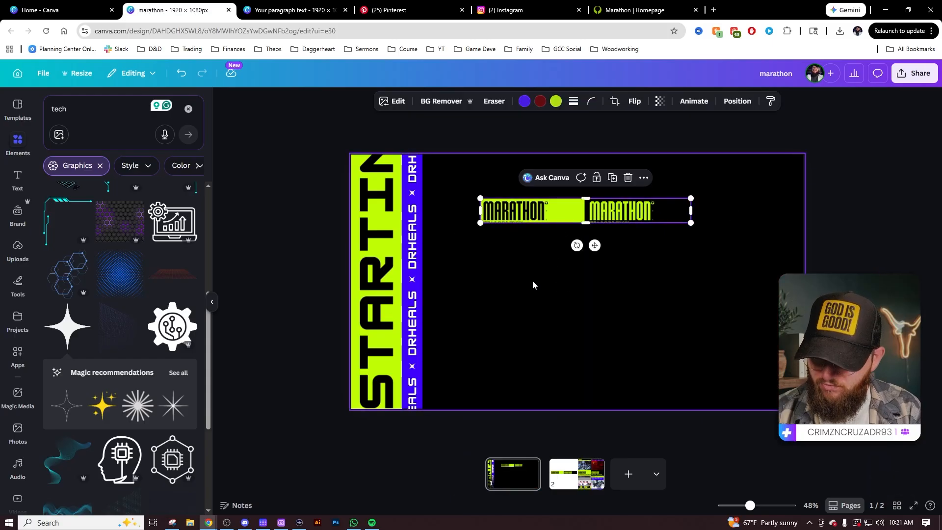
{"action": "key", "text": "Delete"}
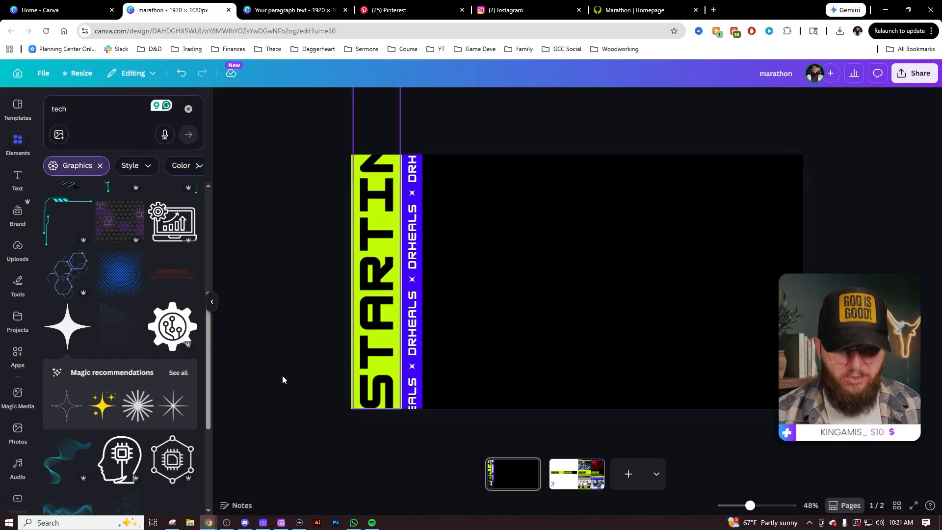
Search the Canva apps for motion and open the MotionText app.
{"action": "scroll", "coordinate": [19, 395], "scroll_direction": "down", "scroll_amount": 5}
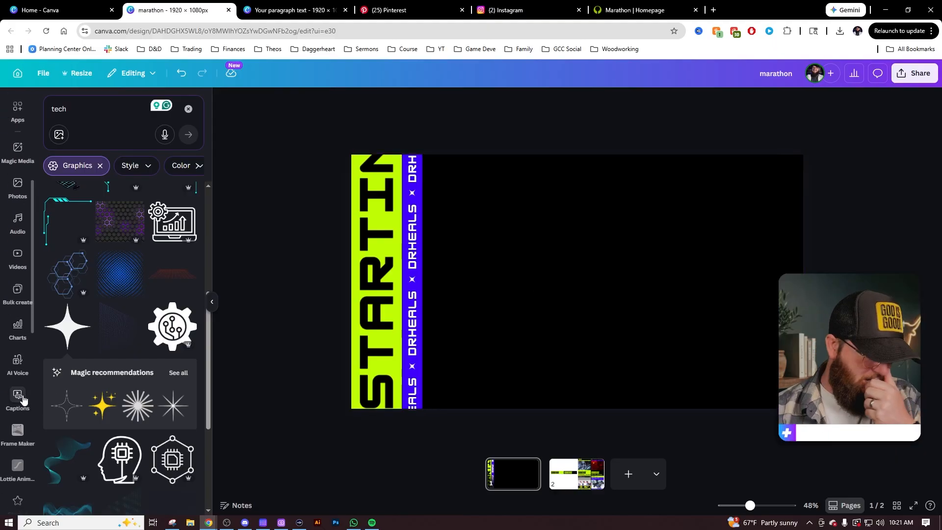
{"action": "scroll", "coordinate": [23, 400], "scroll_direction": "up", "scroll_amount": 5}
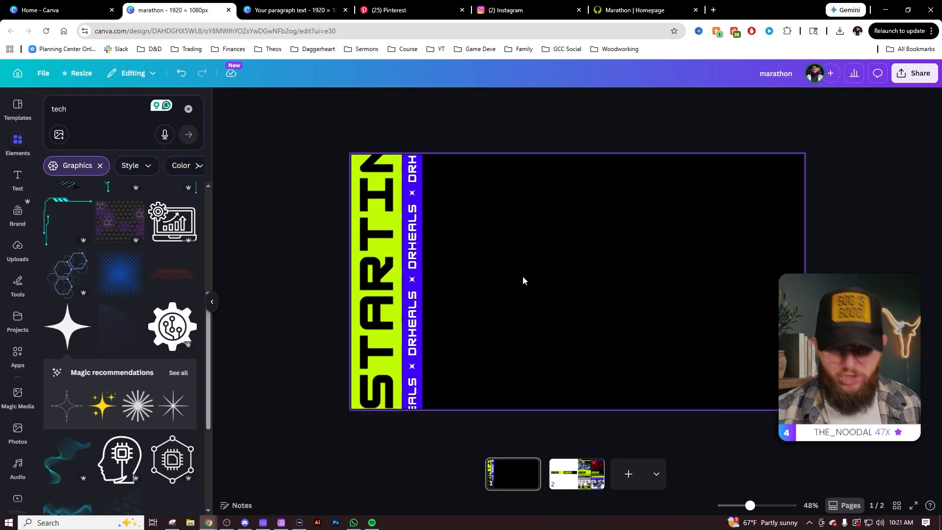
{"action": "left_click", "coordinate": [18, 354]}
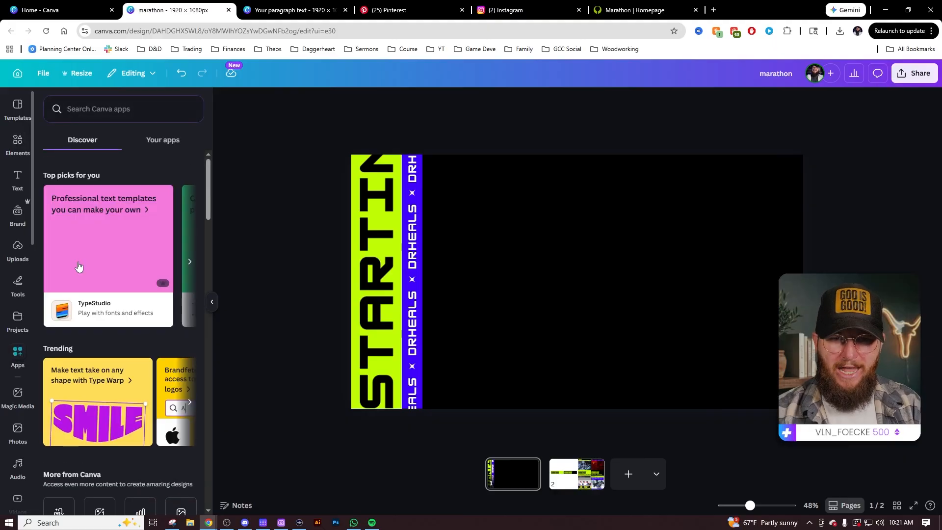
{"action": "left_click", "coordinate": [112, 107]}
{"action": "type", "text": "motion"}
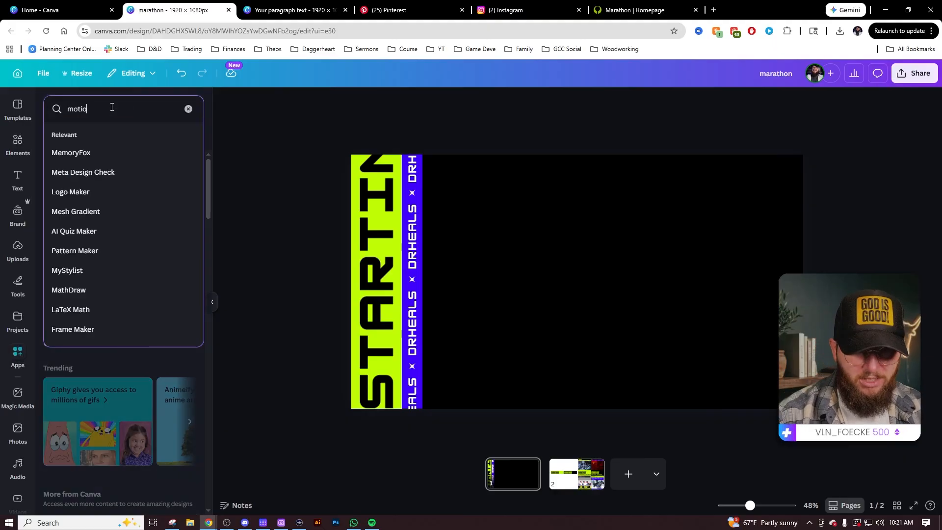
{"action": "key", "text": "Return"}
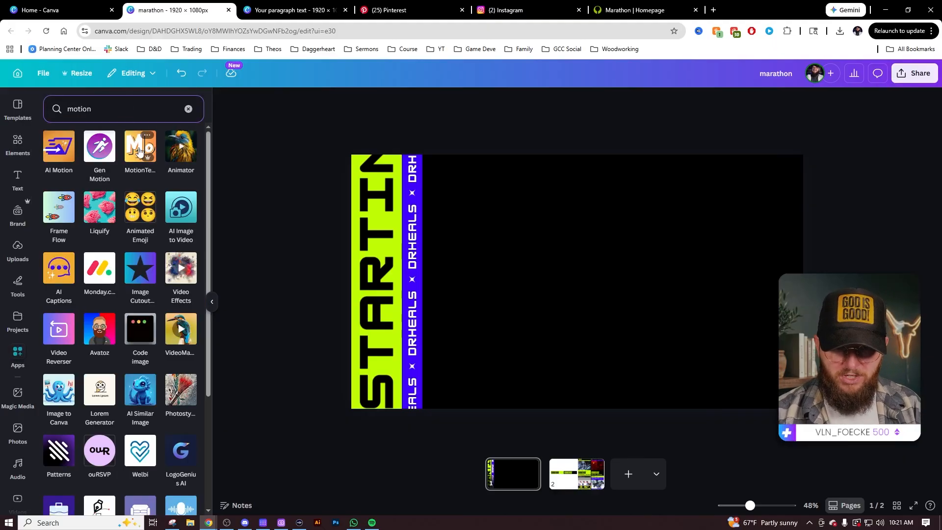
{"action": "left_click", "coordinate": [147, 146]}
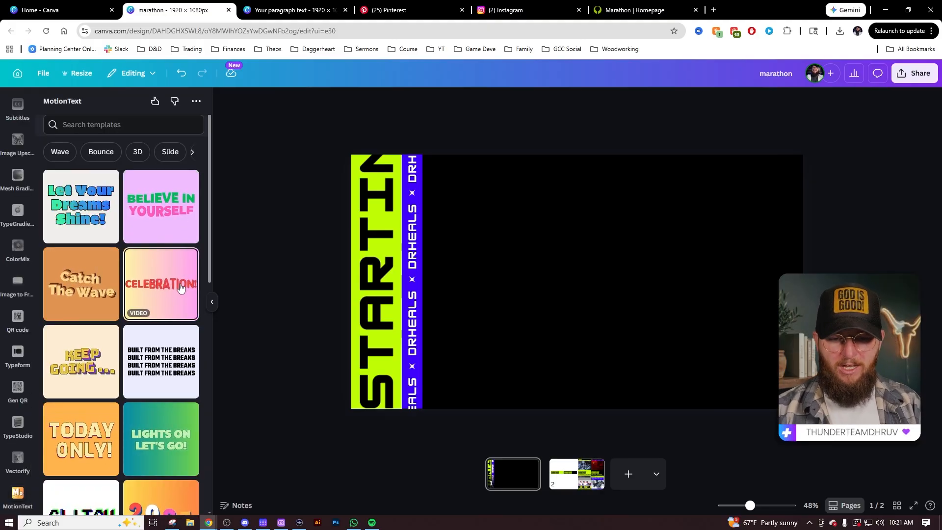
Browse the MotionText templates, open the "Let Your Dreams Shine!" one and replace its text with STARTING.
{"action": "scroll", "coordinate": [182, 291], "scroll_direction": "down", "scroll_amount": 1}
{"action": "scroll", "coordinate": [182, 291], "scroll_direction": "down", "scroll_amount": 3}
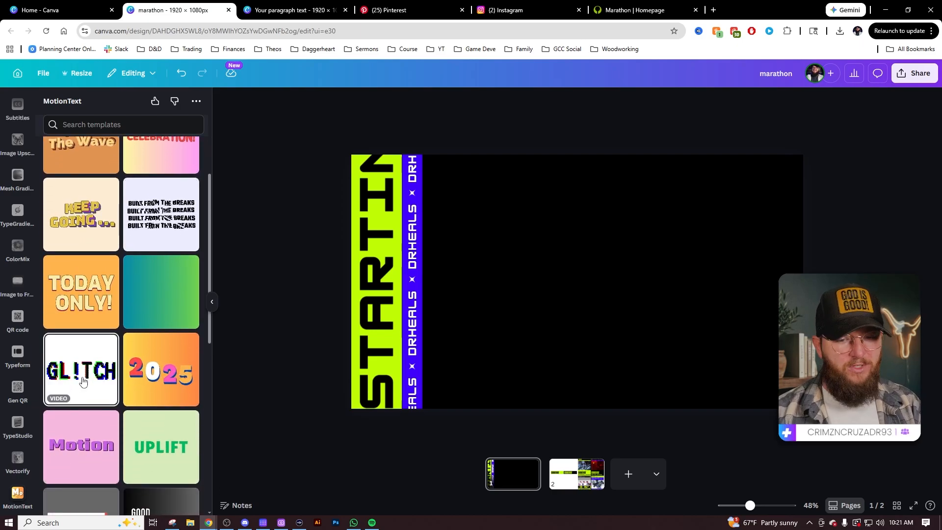
{"action": "scroll", "coordinate": [166, 269], "scroll_direction": "down", "scroll_amount": 5}
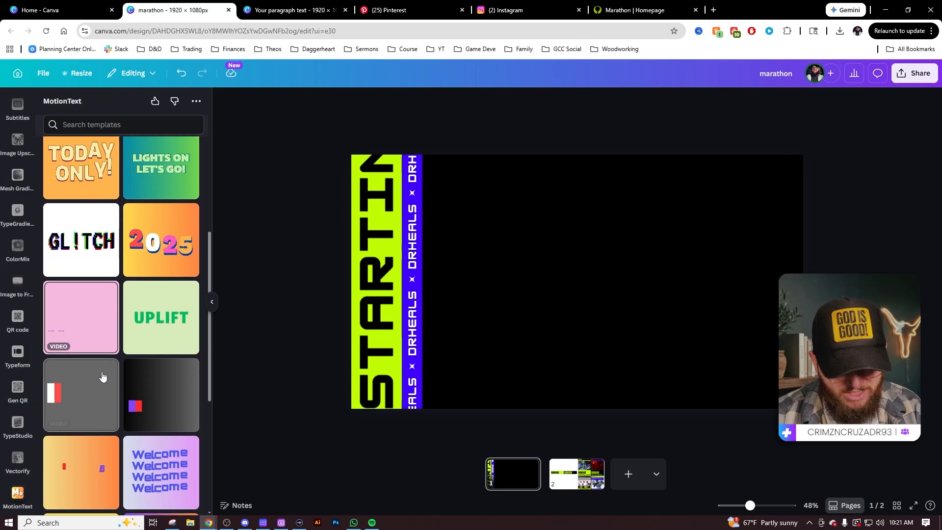
{"action": "scroll", "coordinate": [175, 404], "scroll_direction": "down", "scroll_amount": 4}
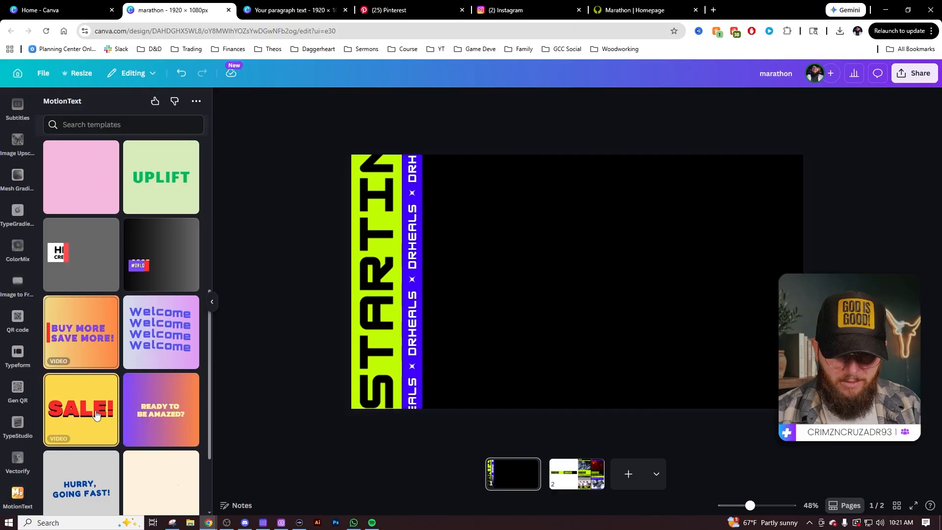
{"action": "scroll", "coordinate": [171, 417], "scroll_direction": "down", "scroll_amount": 2}
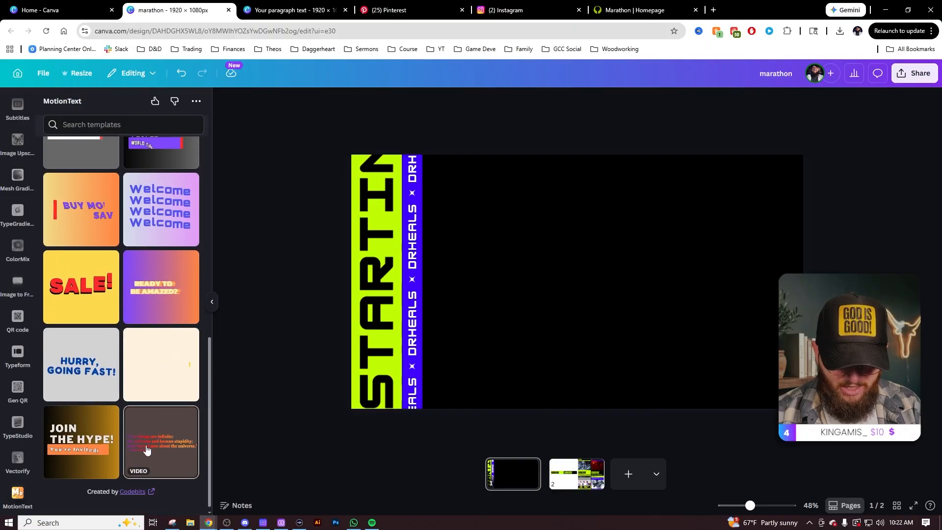
{"action": "scroll", "coordinate": [147, 432], "scroll_direction": "up", "scroll_amount": 2}
{"action": "scroll", "coordinate": [147, 428], "scroll_direction": "up", "scroll_amount": 6}
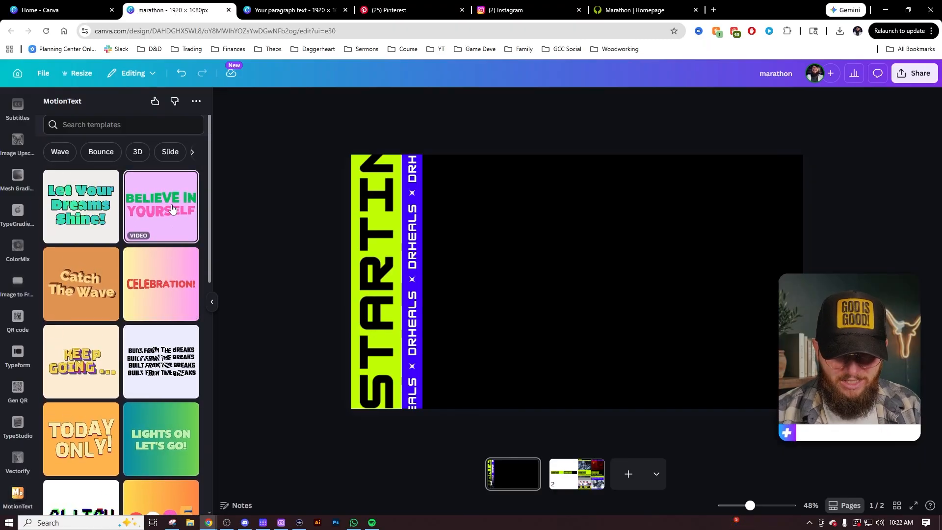
{"action": "left_click", "coordinate": [82, 207]}
{"action": "left_click_drag", "start_coordinate": [82, 290], "coordinate": [33, 266]}
{"action": "type", "text": "starting"}
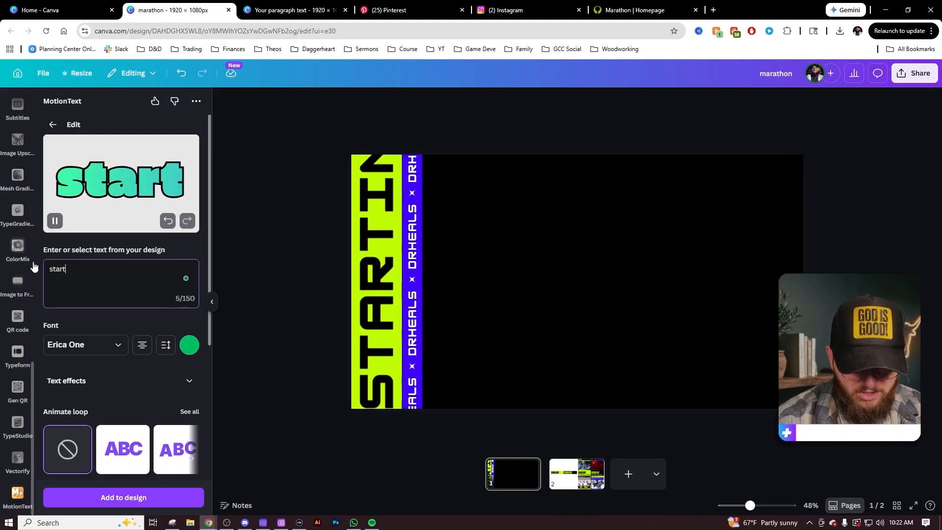
{"action": "double_click", "coordinate": [54, 267]}
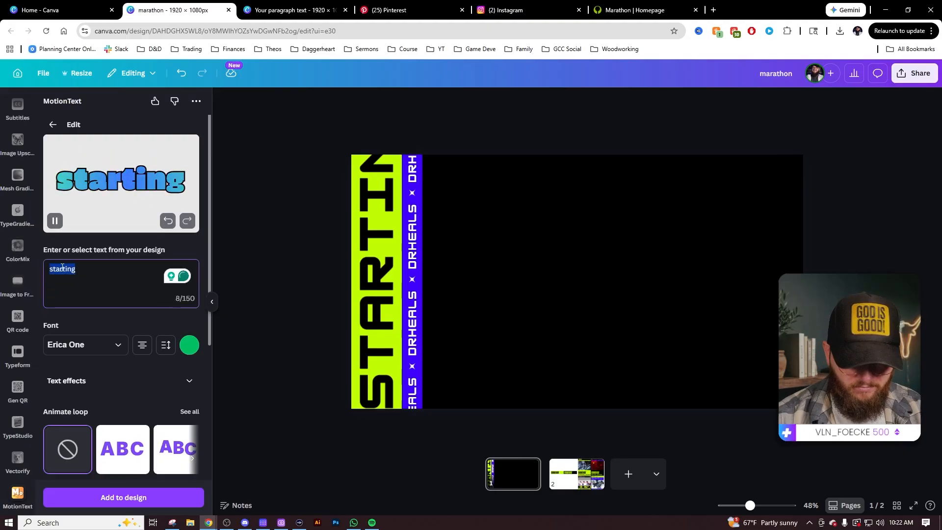
{"action": "type", "text": "STARTING"}
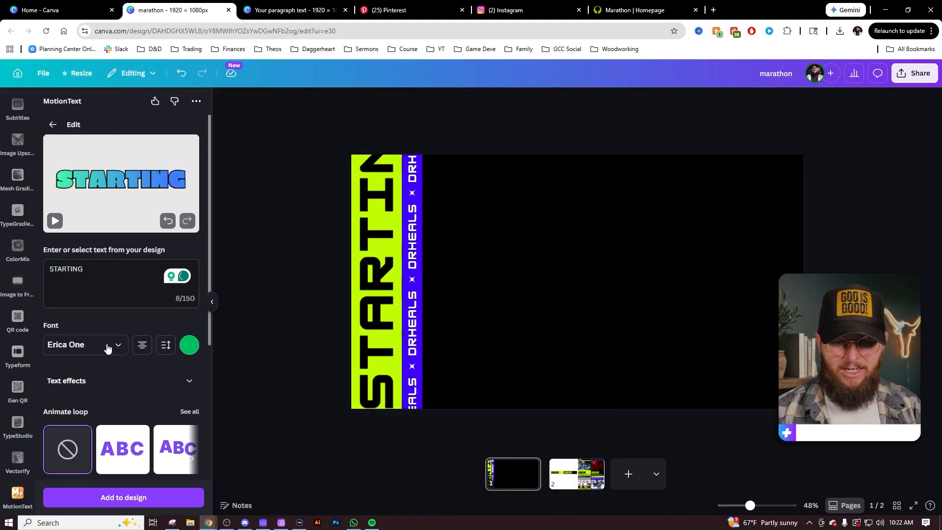
Change the animated STARTING text's font to Source Code Pro.
{"action": "left_click", "coordinate": [107, 348]}
{"action": "scroll", "coordinate": [125, 417], "scroll_direction": "down", "scroll_amount": 5}
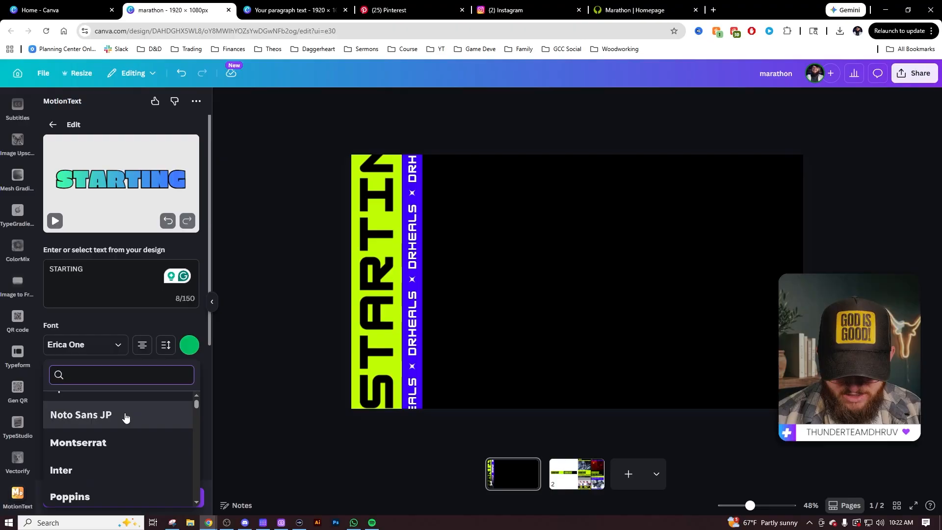
{"action": "scroll", "coordinate": [130, 426], "scroll_direction": "down", "scroll_amount": 3}
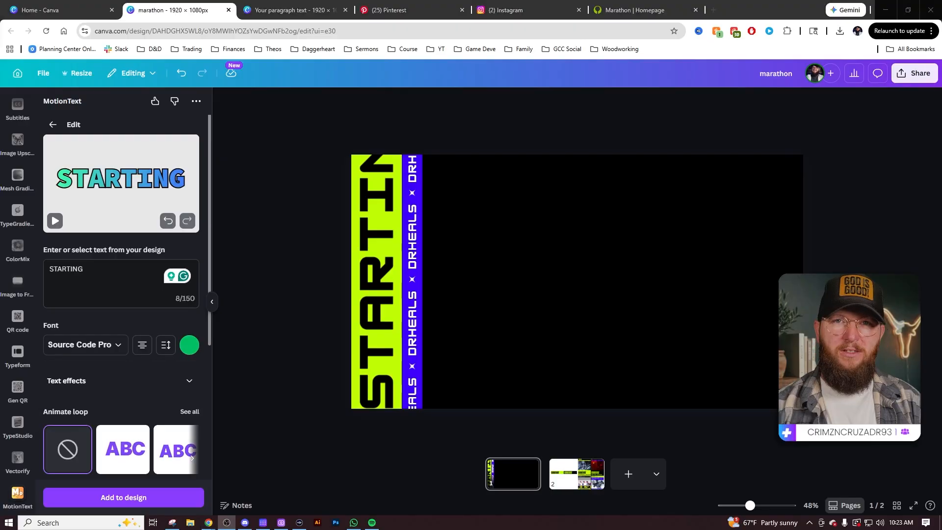
Set the animated STARTING text's font to Roboto and its letter spacing to 12.
{"action": "left_click", "coordinate": [111, 345]}
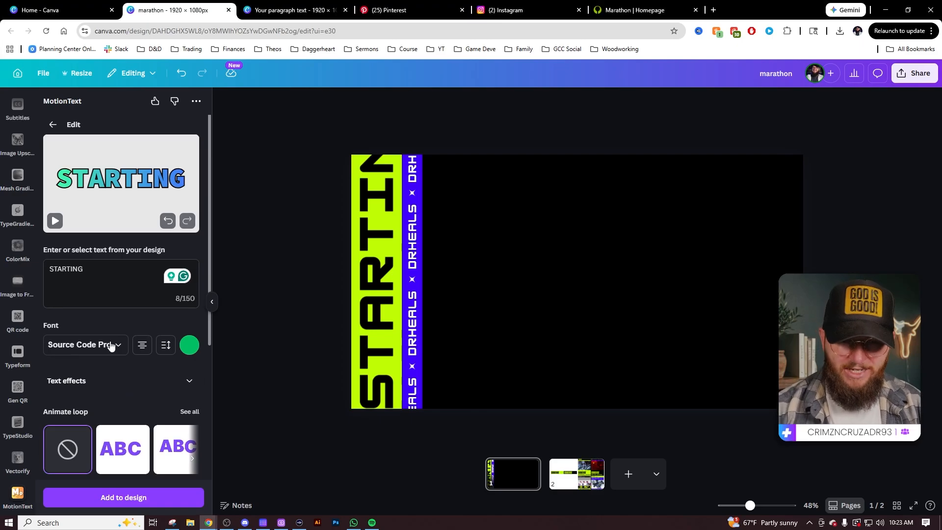
{"action": "scroll", "coordinate": [128, 432], "scroll_direction": "down", "scroll_amount": 1}
{"action": "scroll", "coordinate": [131, 436], "scroll_direction": "up", "scroll_amount": 2}
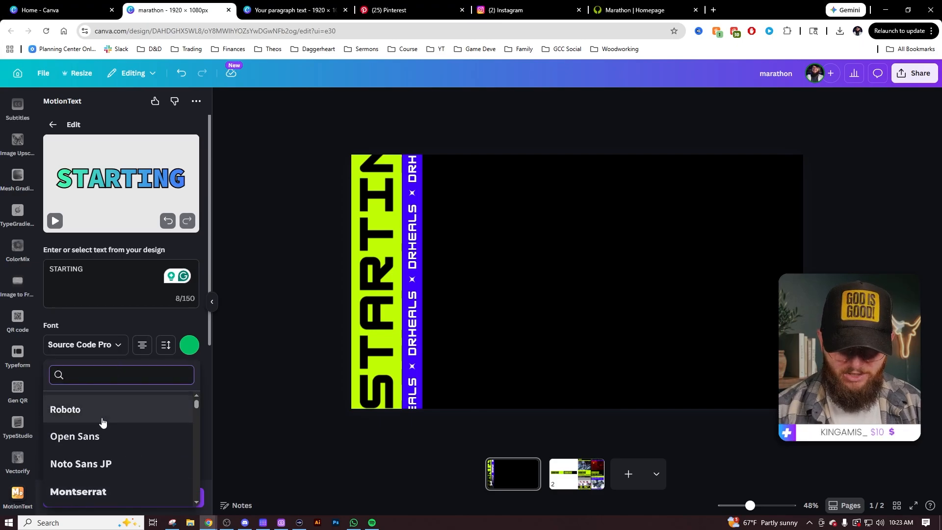
{"action": "left_click", "coordinate": [100, 409]}
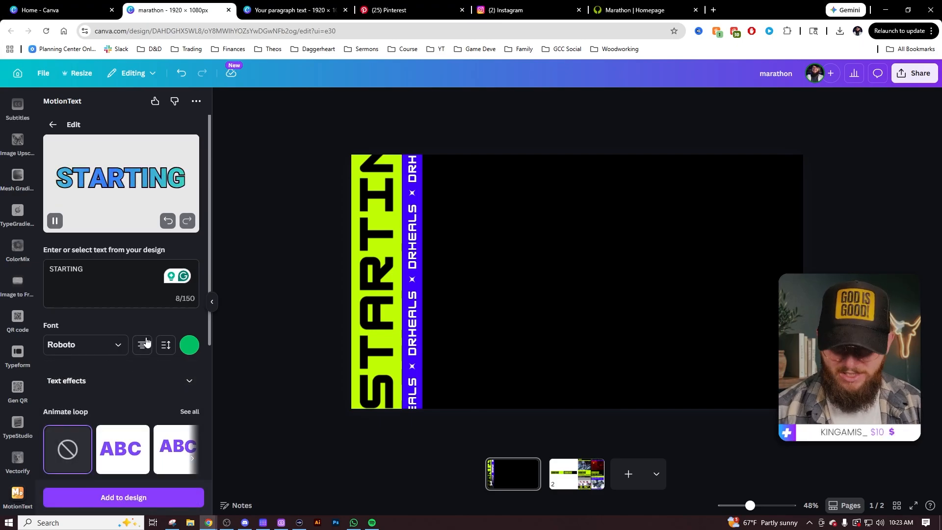
{"action": "left_click", "coordinate": [166, 346]}
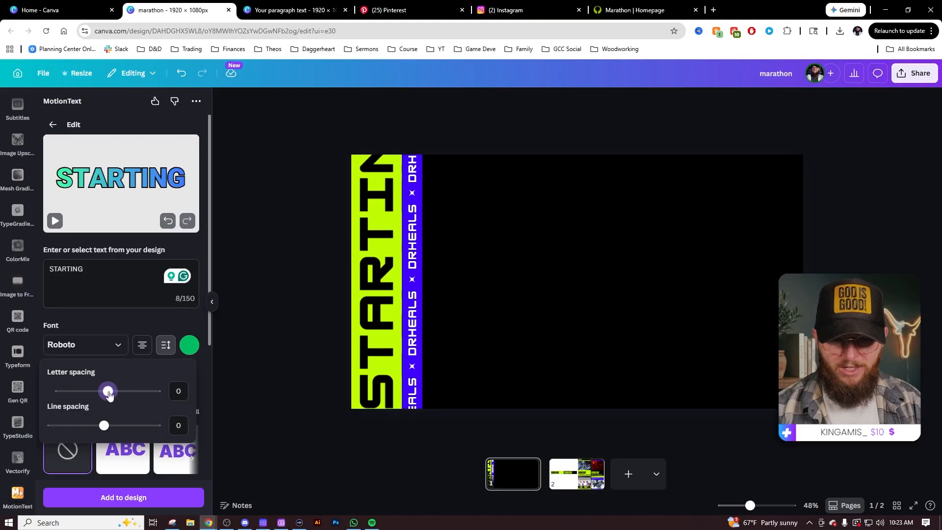
{"action": "left_click_drag", "start_coordinate": [108, 394], "coordinate": [144, 391]}
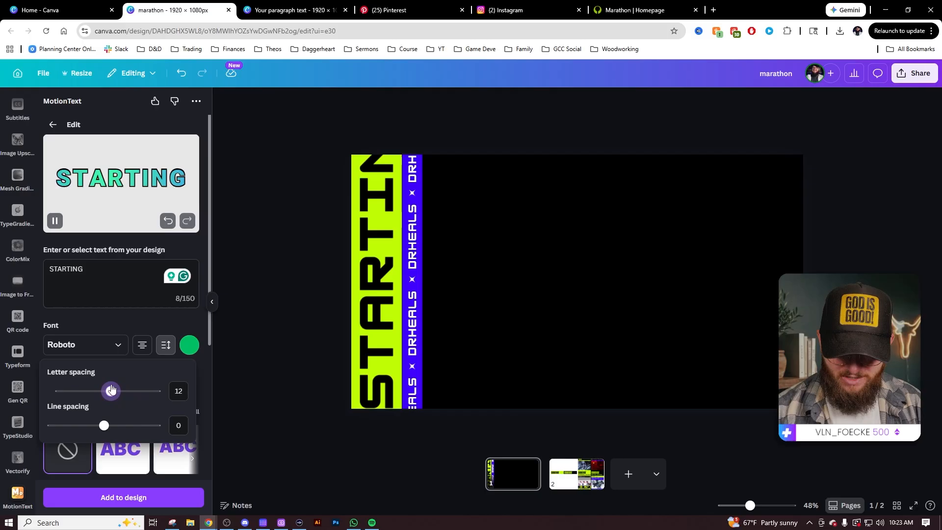
Set the animated STARTING text's font to Roboto Condensed and its letter spacing to 0.
{"action": "left_click", "coordinate": [107, 352]}
{"action": "scroll", "coordinate": [114, 418], "scroll_direction": "down", "scroll_amount": 3}
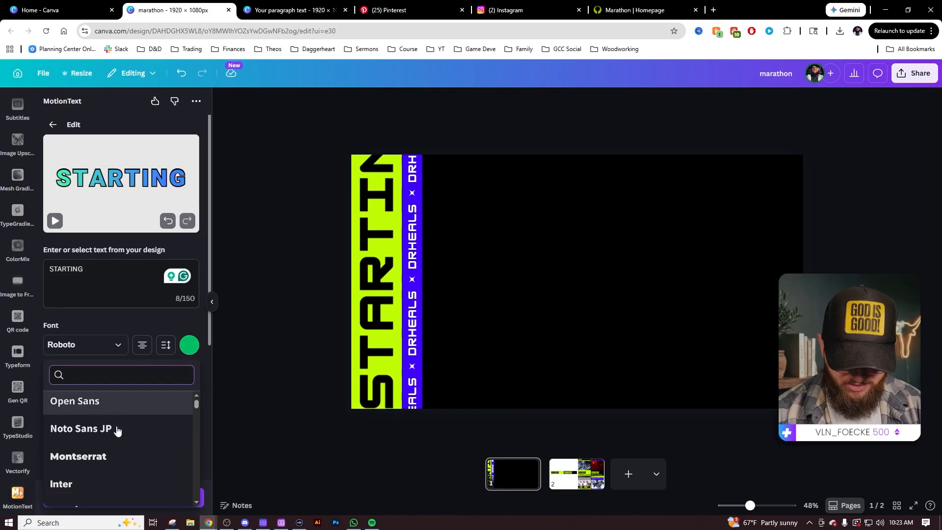
{"action": "scroll", "coordinate": [122, 415], "scroll_direction": "down", "scroll_amount": 1}
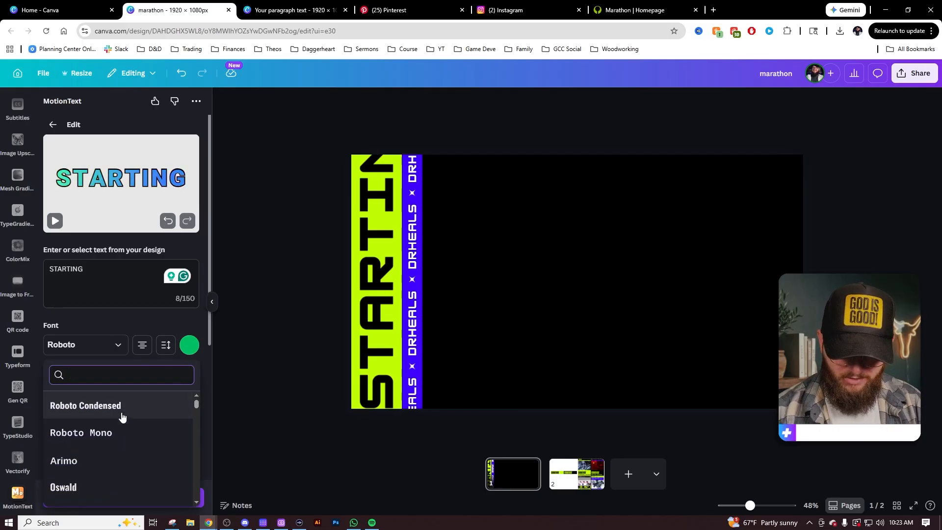
{"action": "left_click", "coordinate": [122, 409]}
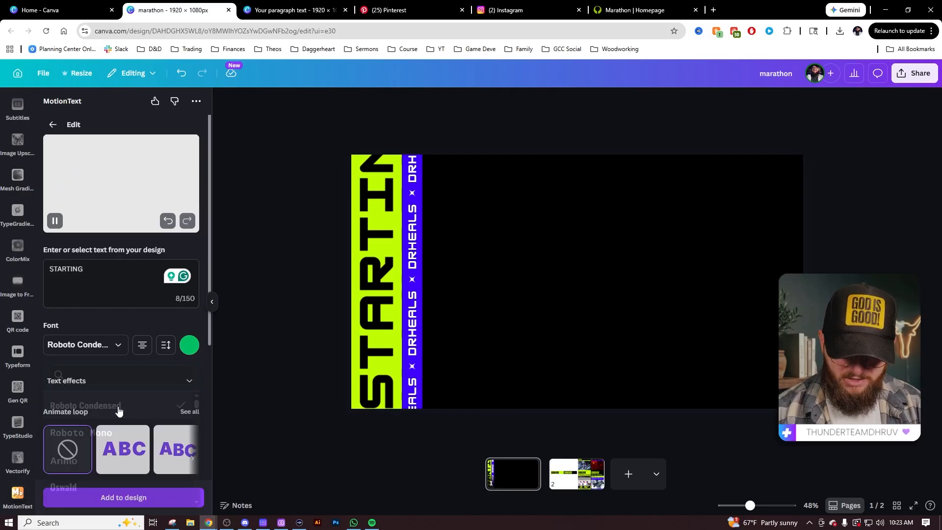
{"action": "left_click", "coordinate": [163, 349]}
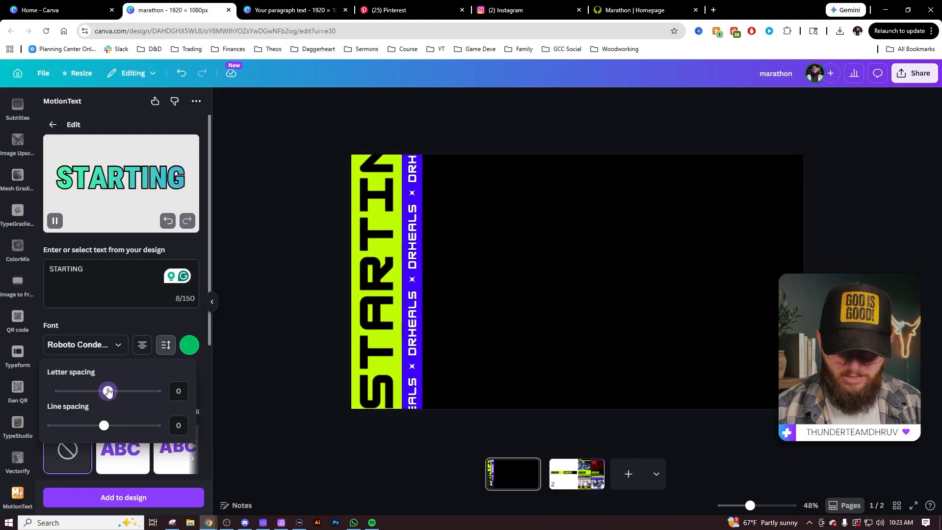
{"action": "left_click", "coordinate": [170, 318]}
Color the animated STARTING text with the lime green from the document colors.
{"action": "scroll", "coordinate": [170, 317], "scroll_direction": "down", "scroll_amount": 3}
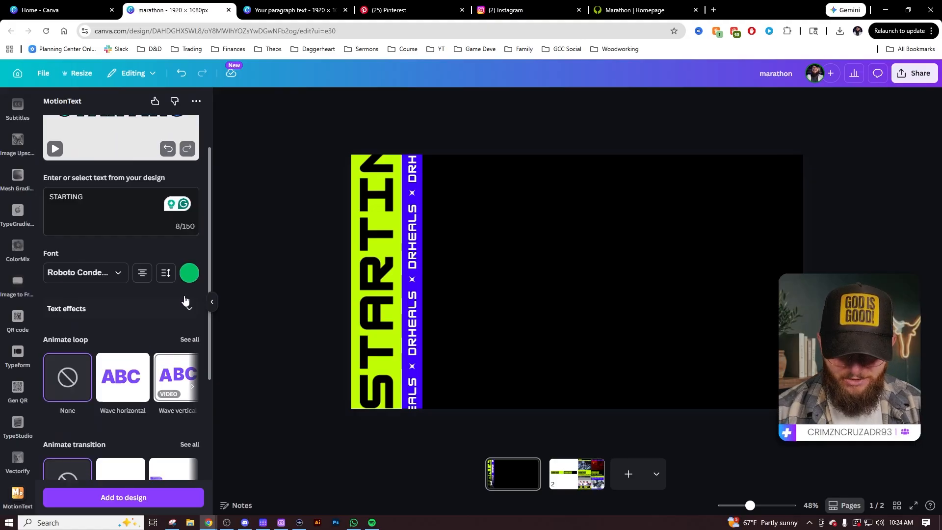
{"action": "scroll", "coordinate": [185, 301], "scroll_direction": "up", "scroll_amount": 1}
{"action": "left_click", "coordinate": [188, 297]}
{"action": "left_click", "coordinate": [254, 345]}
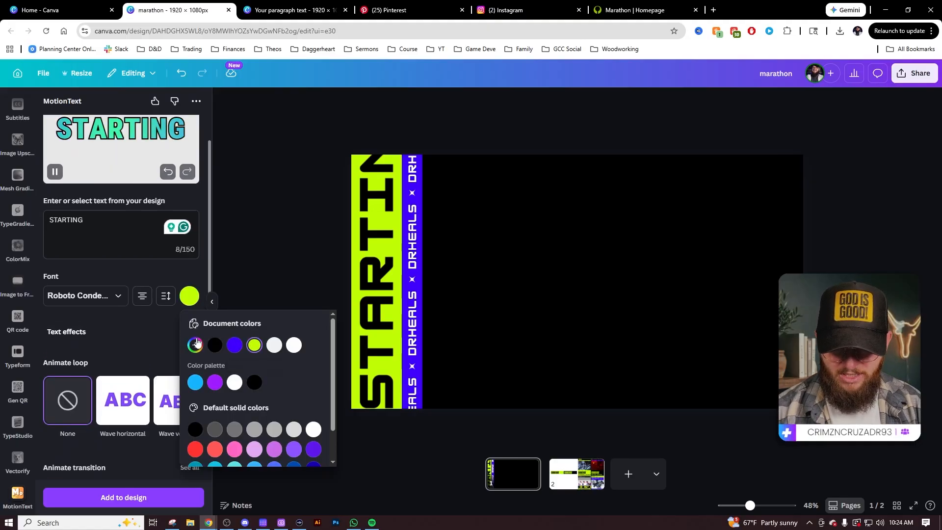
{"action": "left_click", "coordinate": [160, 331]}
Set the STARTING text's fill animation to None and turn off its outline effect.
{"action": "scroll", "coordinate": [160, 334], "scroll_direction": "down", "scroll_amount": 3}
{"action": "scroll", "coordinate": [156, 340], "scroll_direction": "down", "scroll_amount": 3}
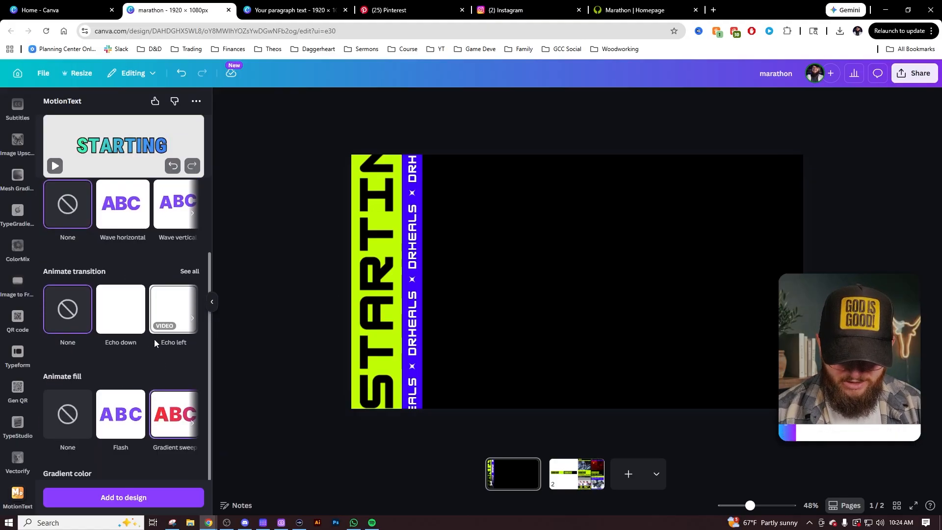
{"action": "left_click", "coordinate": [72, 378]}
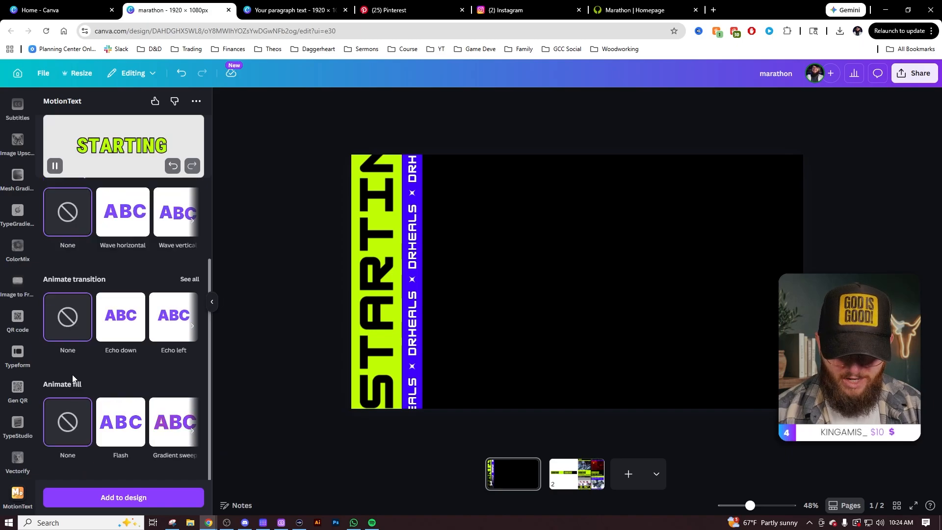
{"action": "scroll", "coordinate": [110, 354], "scroll_direction": "up", "scroll_amount": 4}
{"action": "left_click", "coordinate": [107, 343]}
{"action": "scroll", "coordinate": [132, 363], "scroll_direction": "down", "scroll_amount": 1}
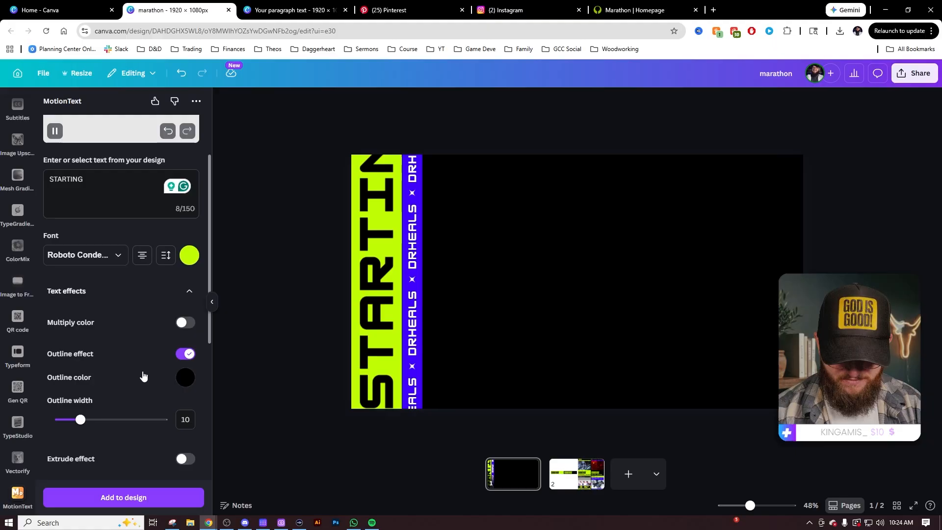
{"action": "left_click", "coordinate": [130, 361]}
{"action": "scroll", "coordinate": [132, 325], "scroll_direction": "up", "scroll_amount": 2}
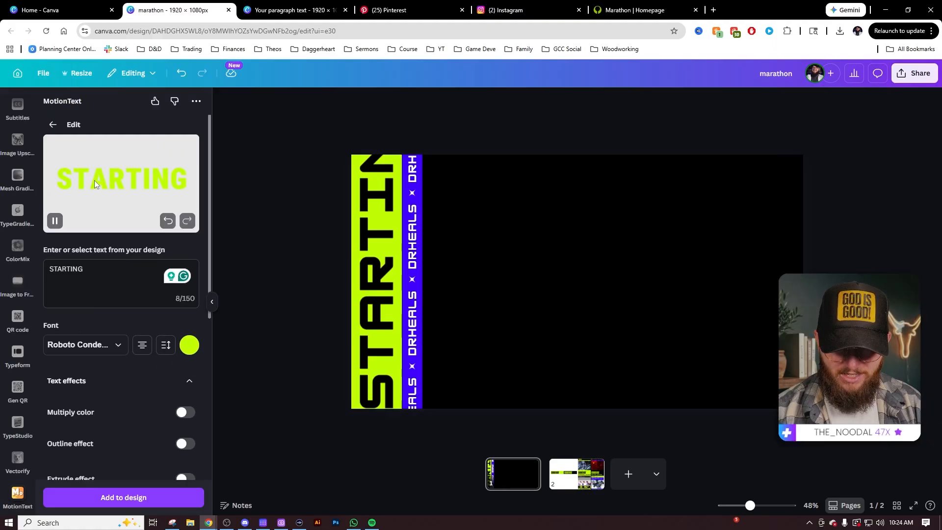
Apply the Flash fill animation to the STARTING text with a black flash color.
{"action": "scroll", "coordinate": [120, 334], "scroll_direction": "down", "scroll_amount": 8}
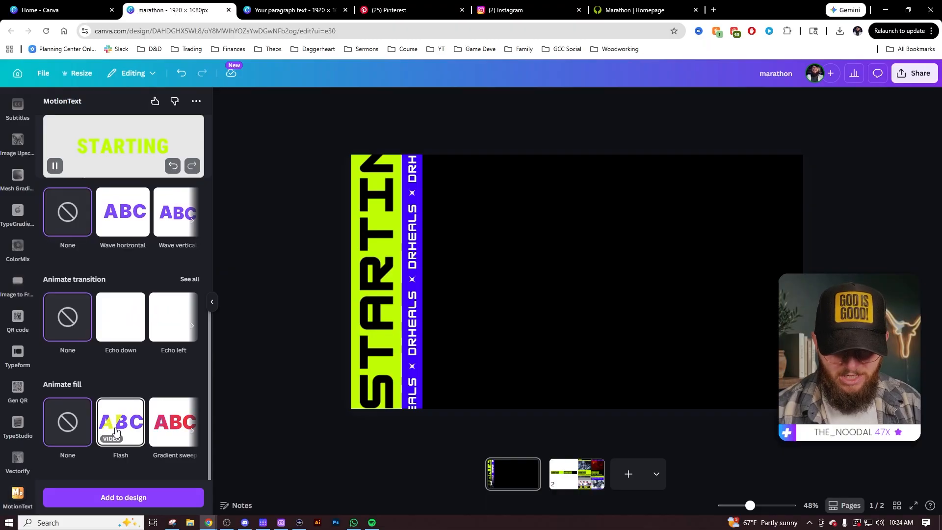
{"action": "left_click", "coordinate": [125, 409]}
{"action": "scroll", "coordinate": [162, 426], "scroll_direction": "down", "scroll_amount": 2}
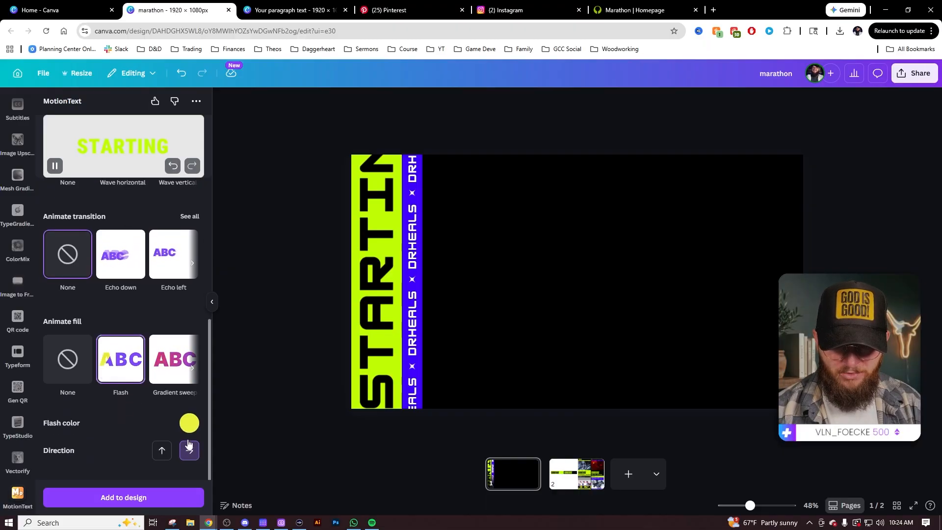
{"action": "left_click", "coordinate": [190, 424]}
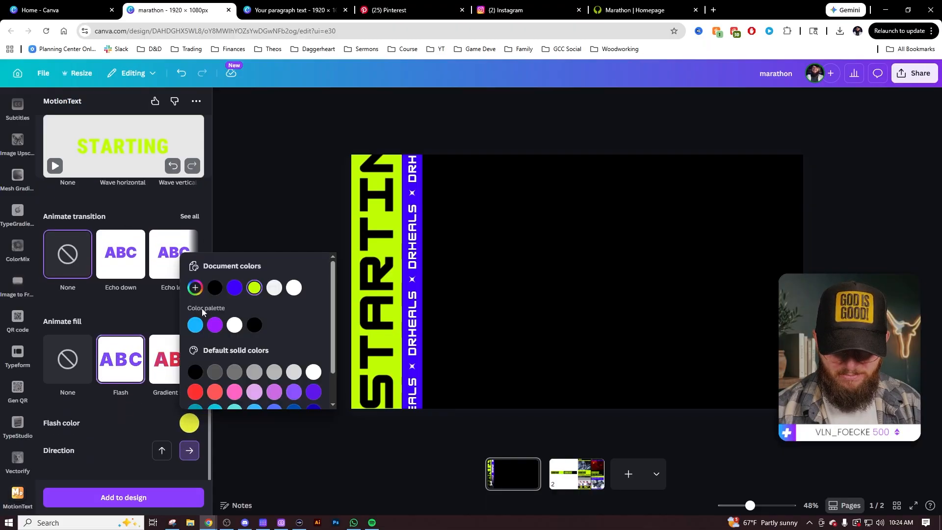
{"action": "left_click", "coordinate": [145, 396]}
{"action": "left_click", "coordinate": [124, 180]}
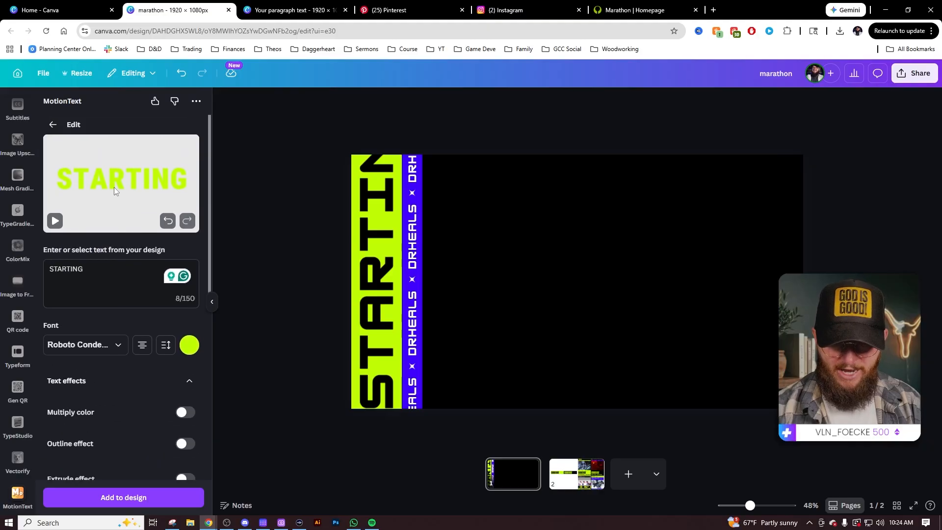
Try a letter spacing of -12 on the STARTING text and add the animated text to the design.
{"action": "left_click", "coordinate": [166, 346]}
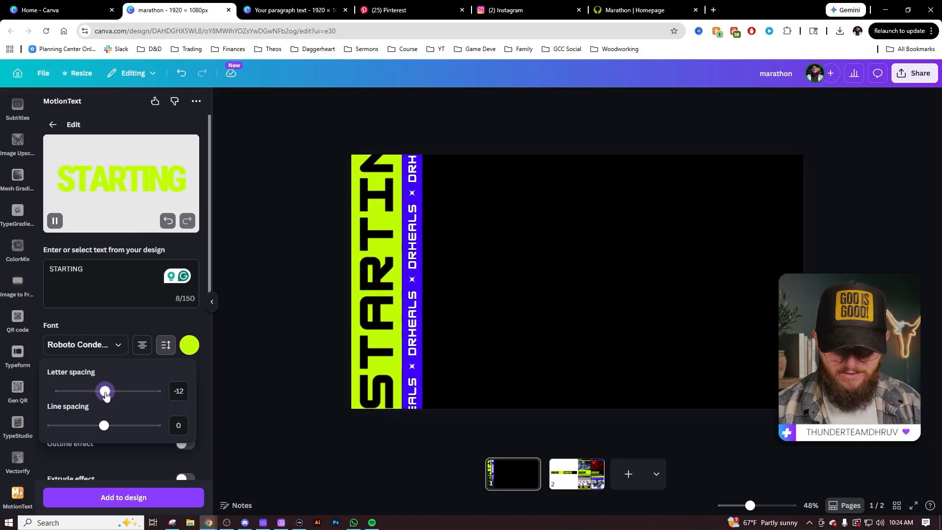
{"action": "left_click", "coordinate": [116, 496]}
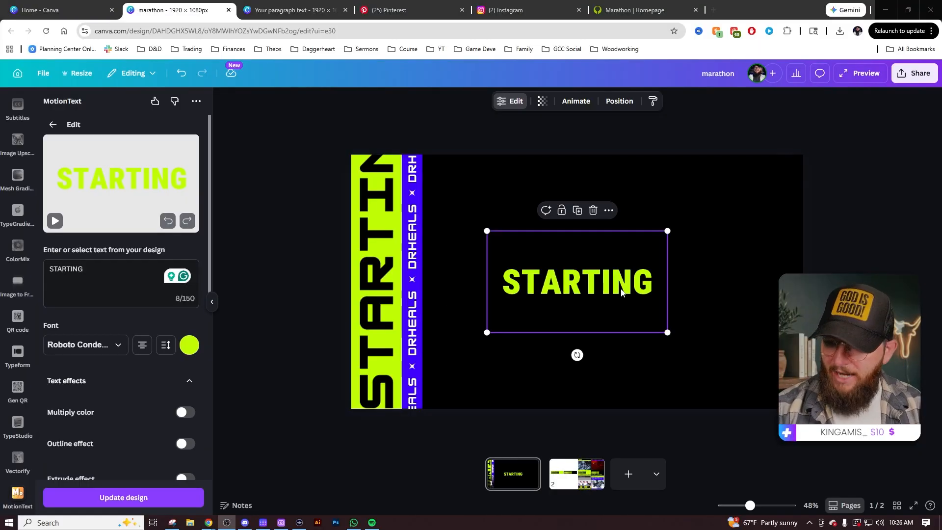
Enlarge the animated STARTING text and position it across the black area beside the vertical strips.
{"action": "left_click_drag", "start_coordinate": [667, 332], "coordinate": [892, 452]}
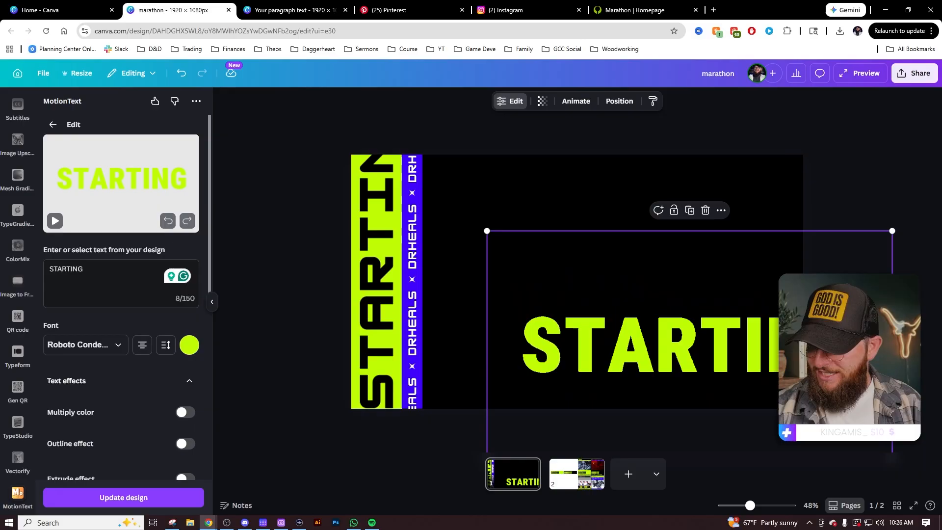
{"action": "left_click_drag", "start_coordinate": [852, 423], "coordinate": [772, 342]}
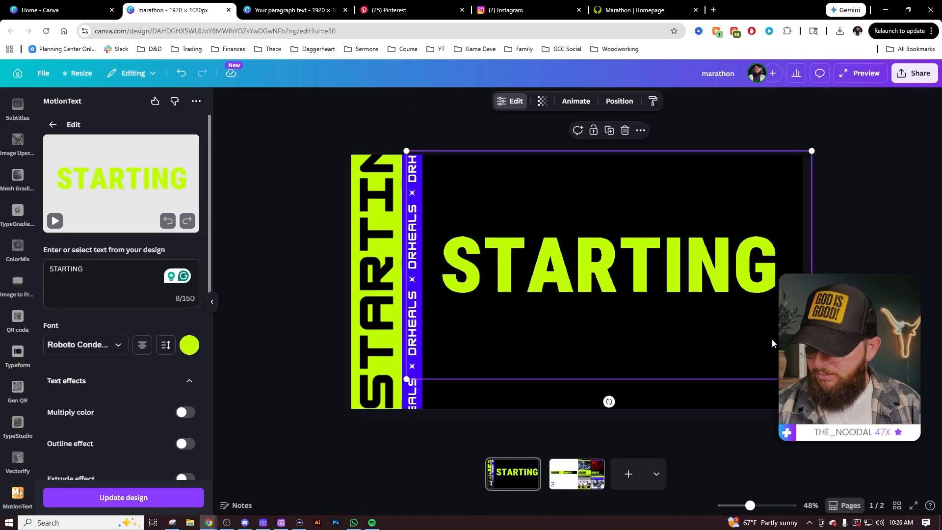
{"action": "left_click_drag", "start_coordinate": [811, 378], "coordinate": [751, 345]}
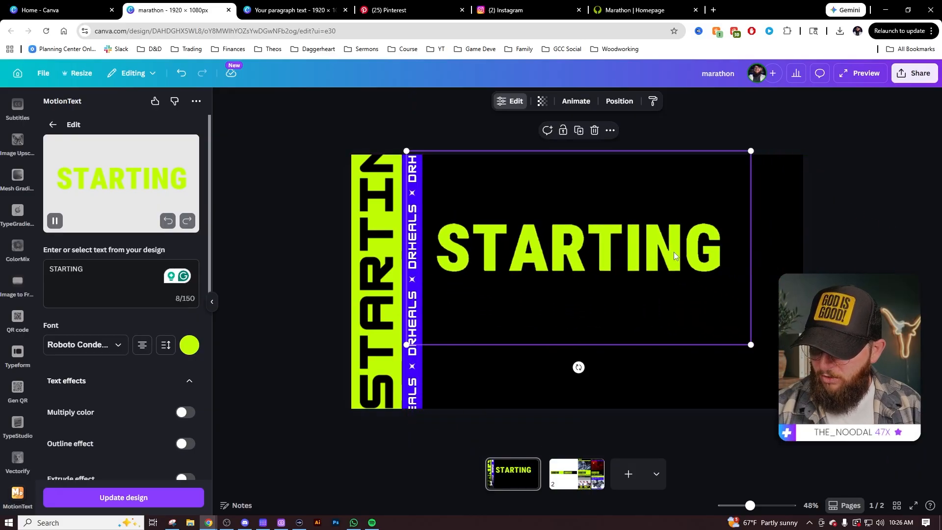
{"action": "left_click_drag", "start_coordinate": [674, 255], "coordinate": [699, 276]}
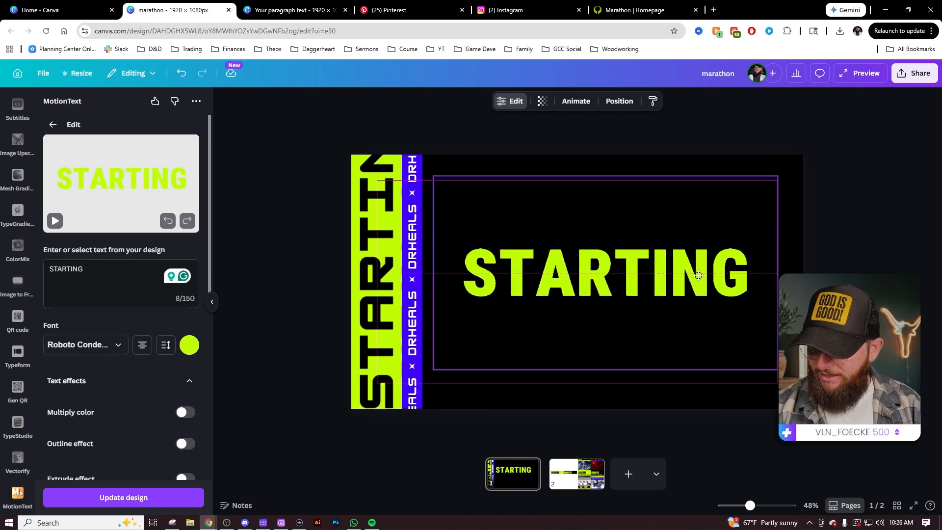
{"action": "left_click", "coordinate": [231, 280]}
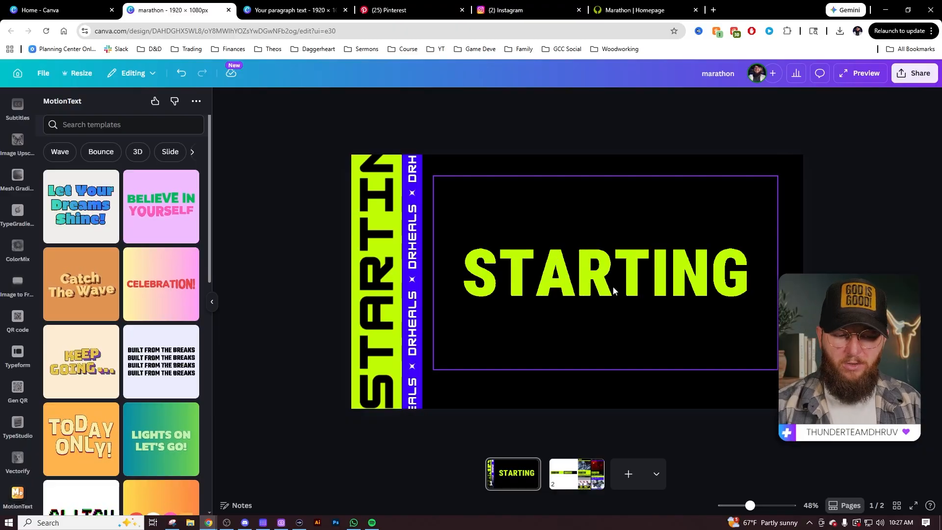
{"action": "left_click", "coordinate": [647, 233]}
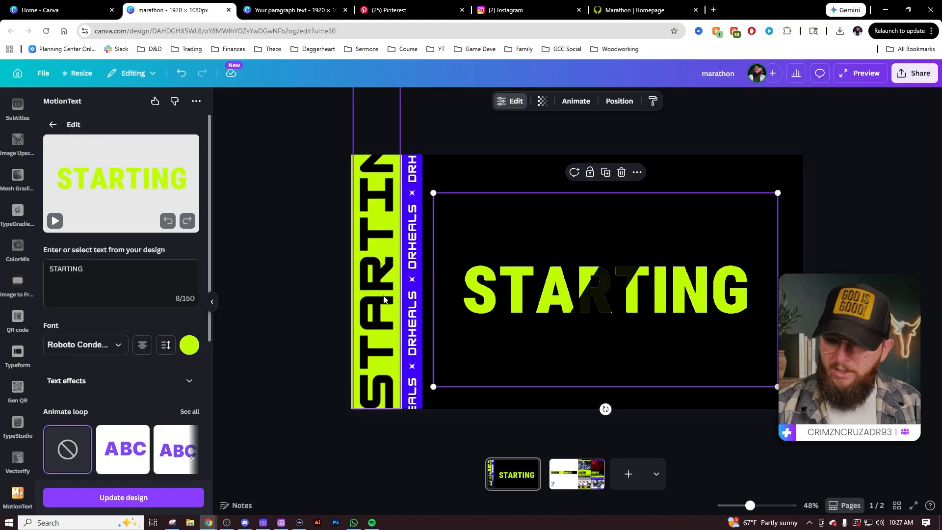
{"action": "left_click", "coordinate": [505, 192]}
Duplicate the black vertical STARTING SOON text from the lime strip into the black area and color the copy lime green.
{"action": "left_click", "coordinate": [383, 198]}
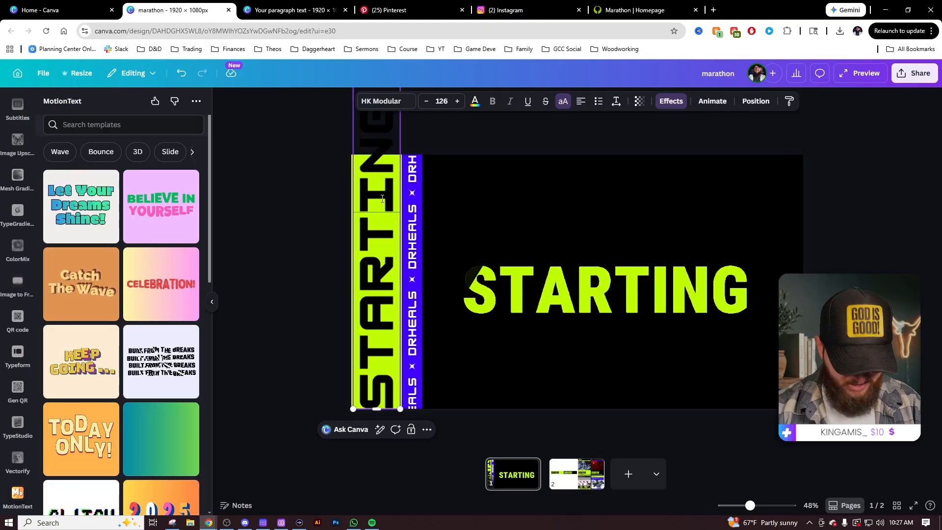
{"action": "left_click_drag", "start_coordinate": [382, 199], "coordinate": [543, 215]}
{"action": "left_click", "coordinate": [476, 150]}
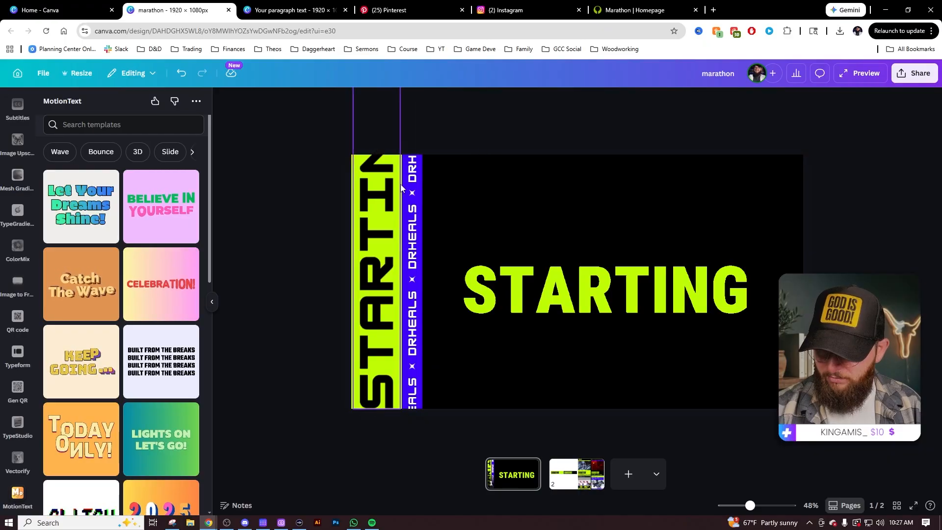
{"action": "left_click", "coordinate": [387, 195]}
{"action": "left_click_drag", "start_coordinate": [387, 198], "coordinate": [522, 209]}
{"action": "left_click", "coordinate": [475, 101]}
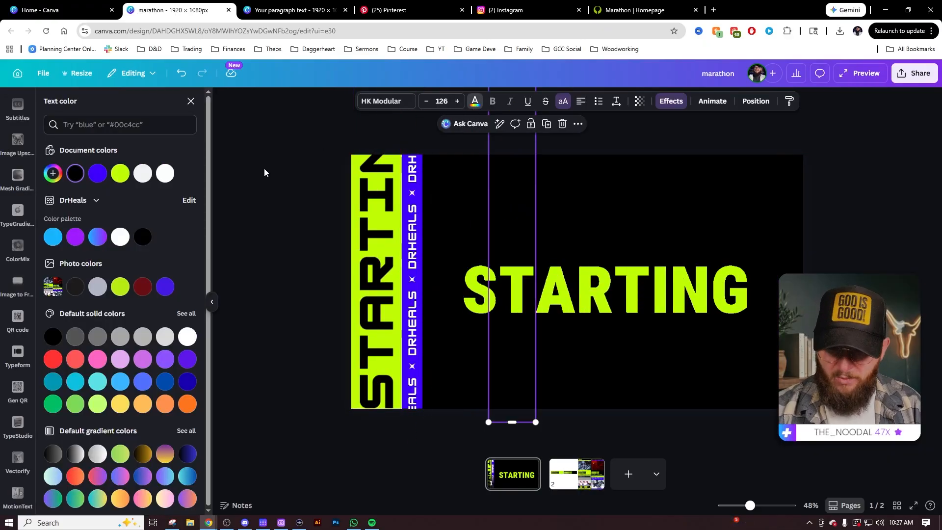
{"action": "left_click", "coordinate": [120, 173]}
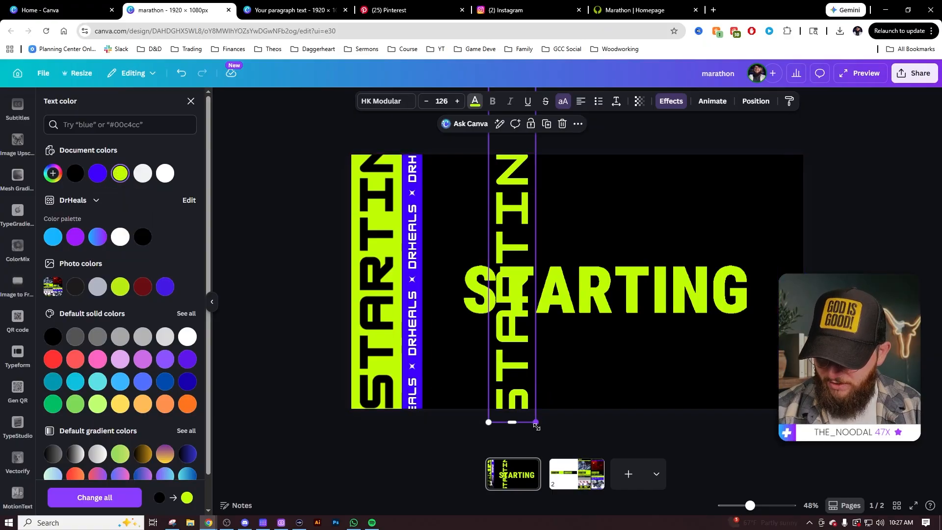
Remove the outline effect from the lime vertical text copy and set its font size to 20.
{"action": "left_click", "coordinate": [665, 105]}
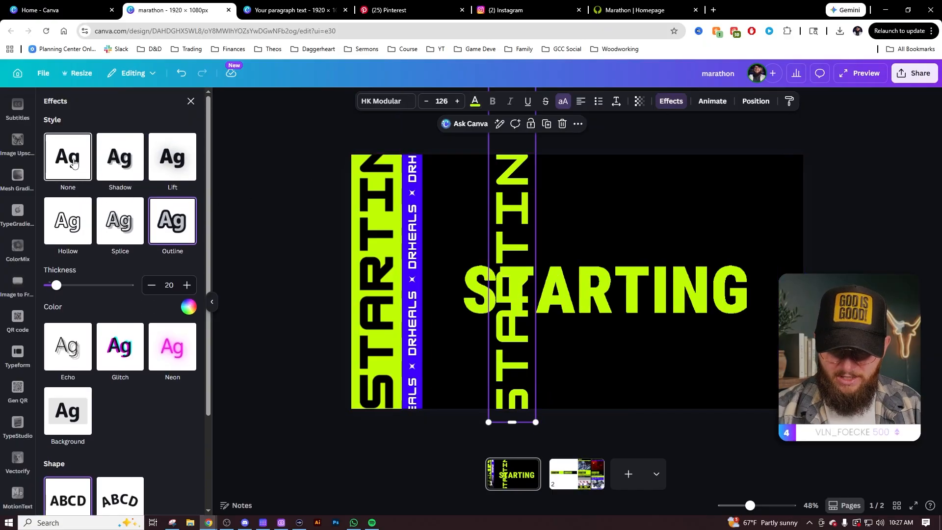
{"action": "key", "text": "Escape"}
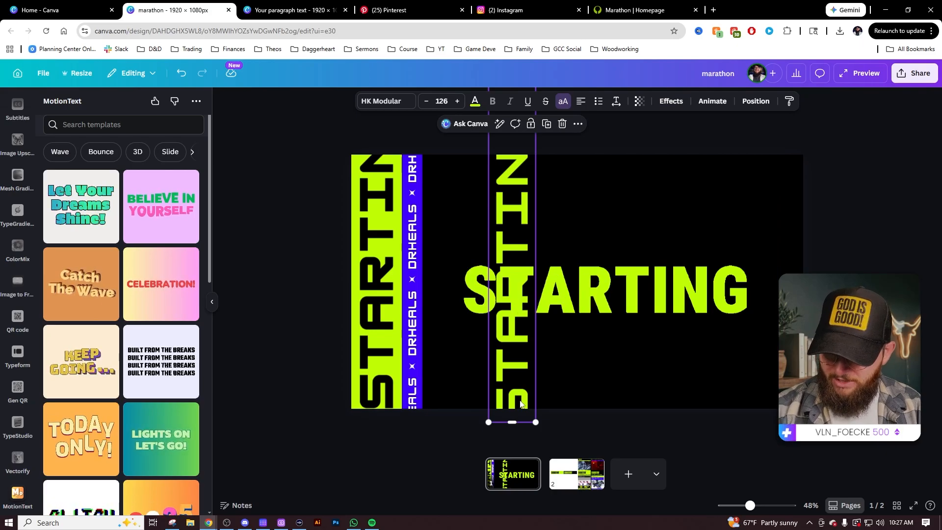
{"action": "left_click_drag", "start_coordinate": [488, 422], "coordinate": [492, 209]}
{"action": "left_click", "coordinate": [441, 101]}
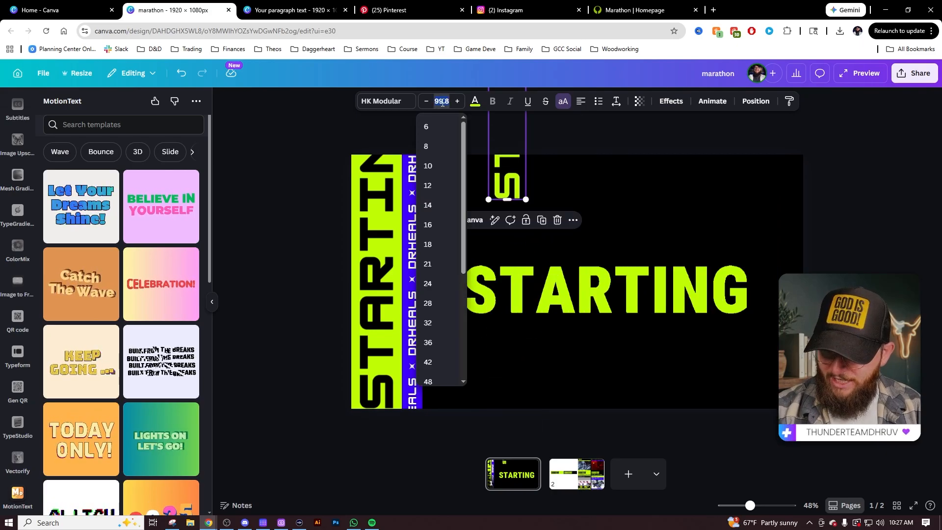
{"action": "type", "text": "20"}
{"action": "key", "text": "Return"}
Move the small lime vertical text beside the purple strip and replace its wording with STREAM IS.
{"action": "left_click_drag", "start_coordinate": [492, 174], "coordinate": [460, 493]}
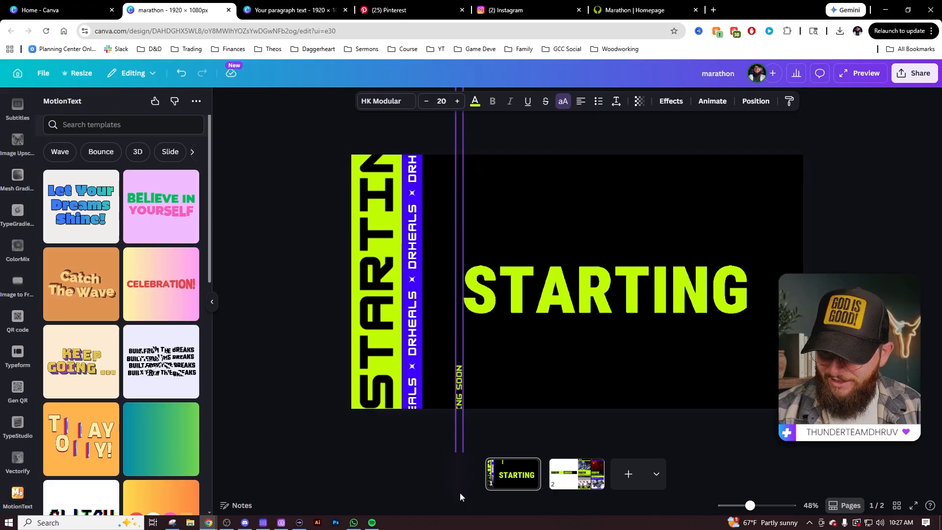
{"action": "left_click", "coordinate": [458, 381]}
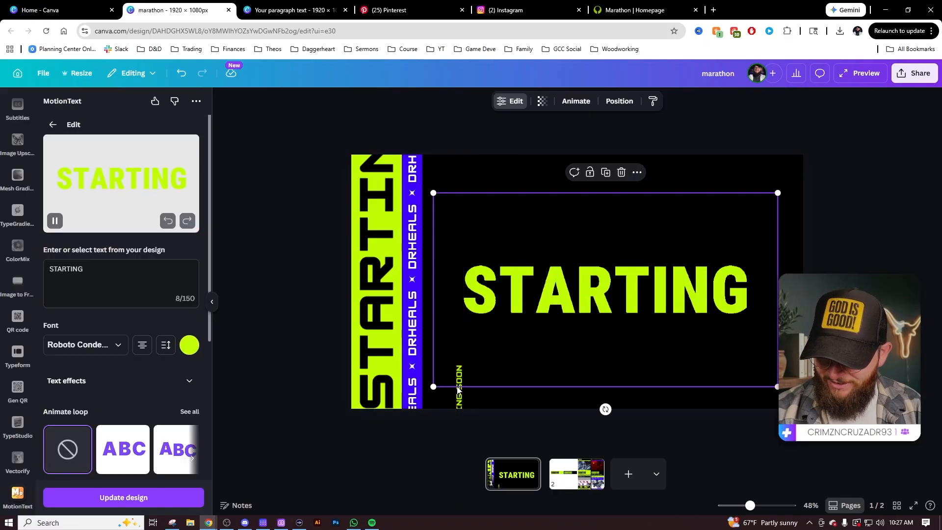
{"action": "left_click", "coordinate": [459, 400]}
{"action": "left_click", "coordinate": [459, 400]}
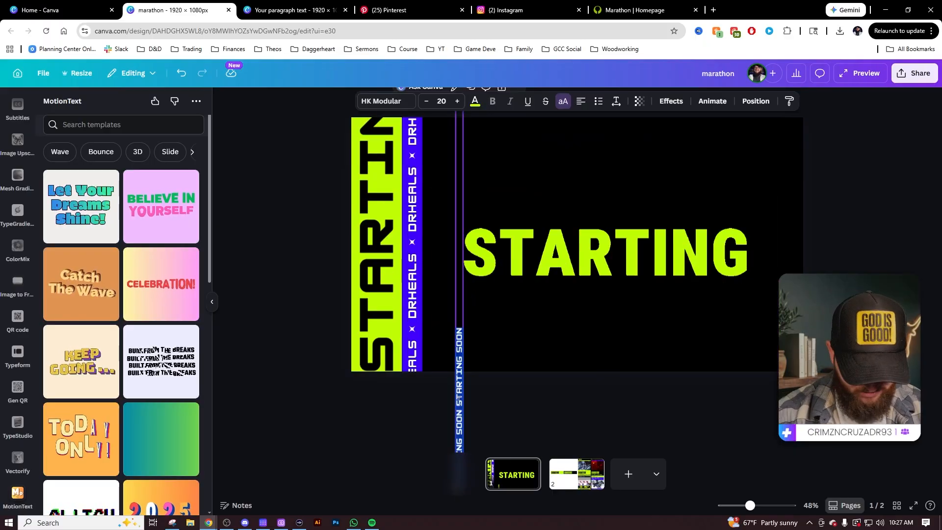
{"action": "type", "text": "H"}
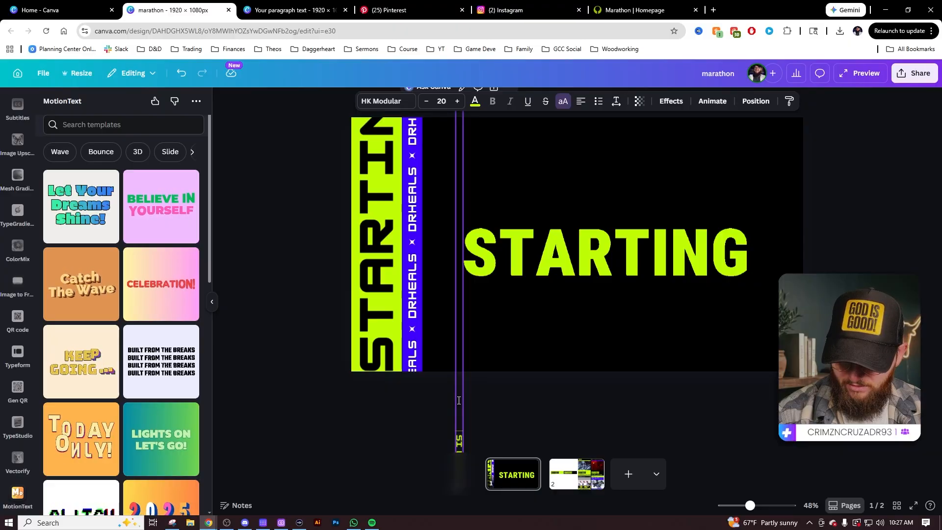
{"action": "key", "text": "Escape"}
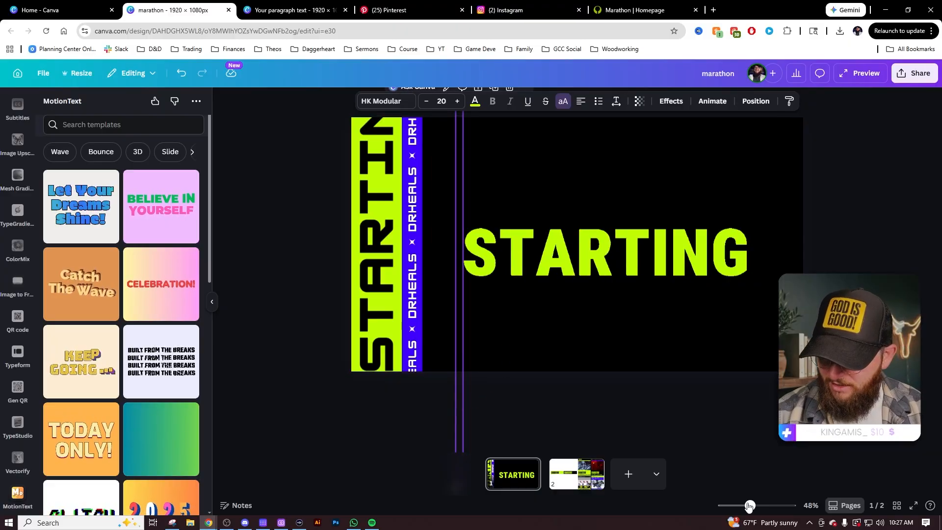
Shorten the STREAM IS text box, turn it horizontal and place it just above the start of the large STARTING text.
{"action": "left_click_drag", "start_coordinate": [749, 505], "coordinate": [722, 505]}
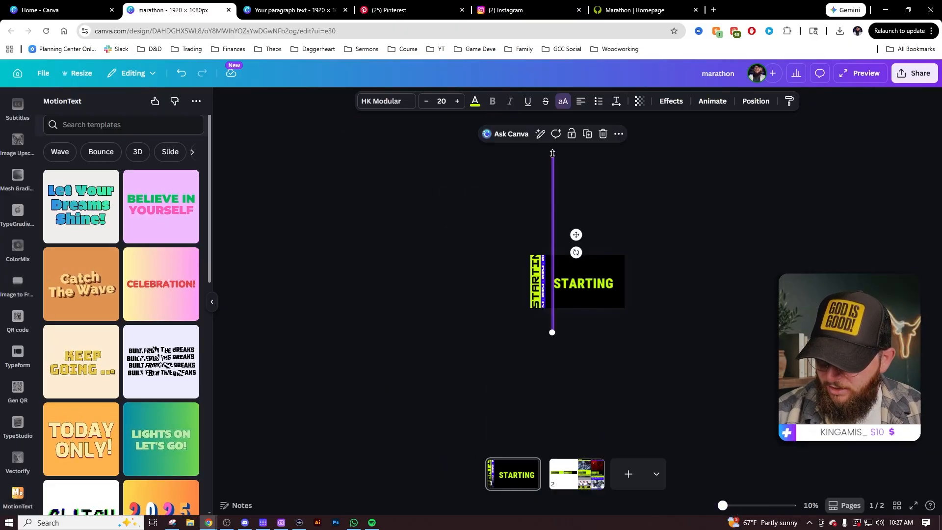
{"action": "left_click_drag", "start_coordinate": [553, 154], "coordinate": [558, 312]}
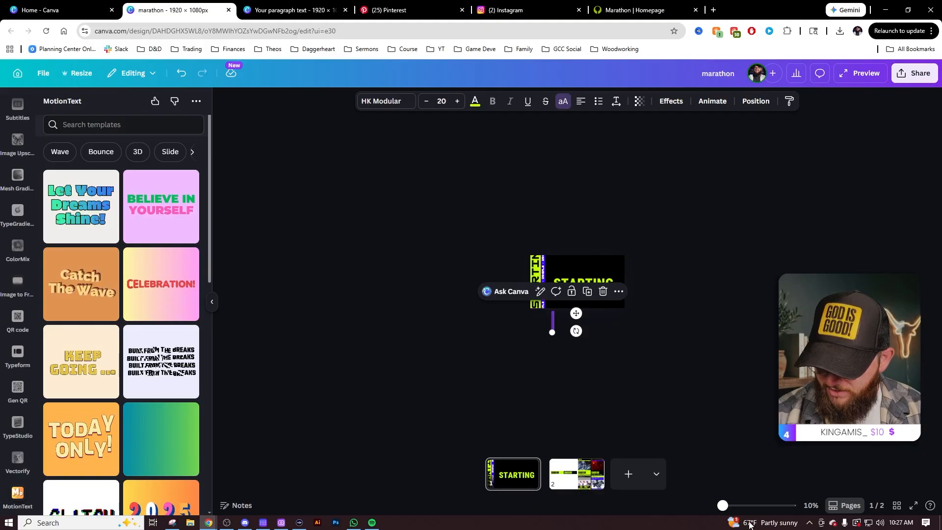
{"action": "left_click_drag", "start_coordinate": [723, 506], "coordinate": [749, 506]}
{"action": "left_click_drag", "start_coordinate": [460, 385], "coordinate": [507, 258]}
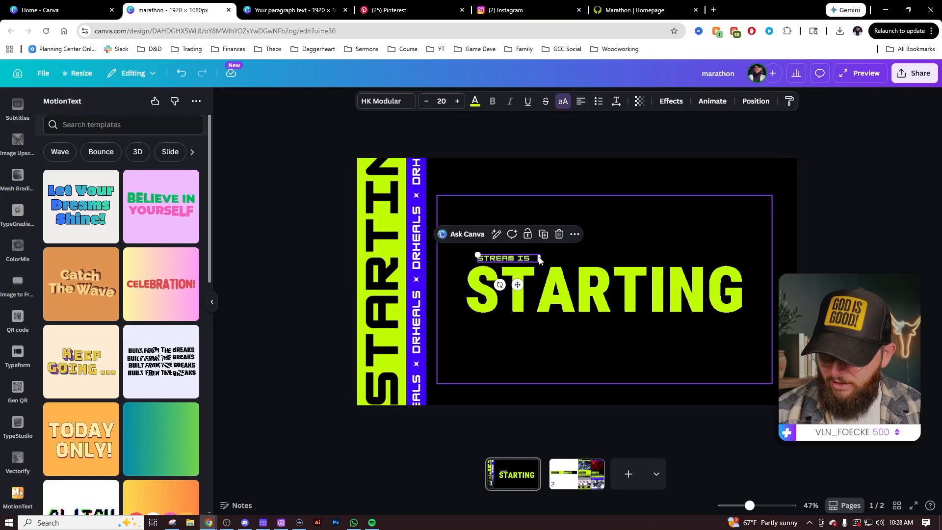
Set the STREAM IS font size to 25 and widen its text box to nearly the end of STARTING.
{"action": "left_click", "coordinate": [457, 101]}
{"action": "left_click", "coordinate": [457, 101]}
{"action": "left_click", "coordinate": [458, 101]}
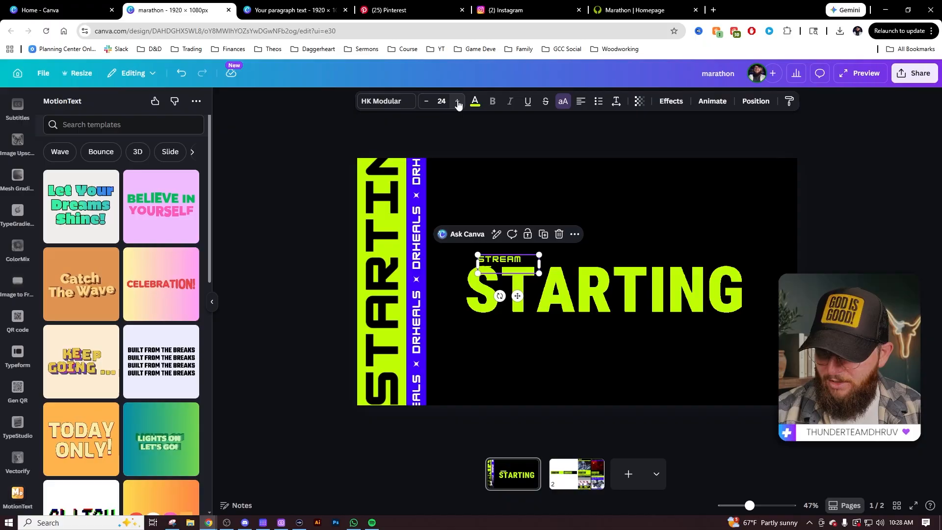
{"action": "left_click", "coordinate": [457, 101]}
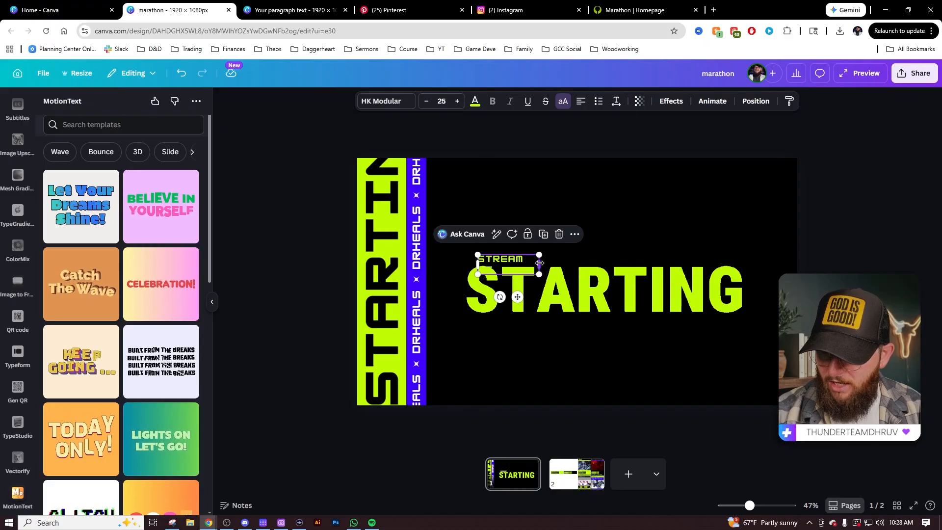
{"action": "left_click_drag", "start_coordinate": [538, 264], "coordinate": [737, 271]}
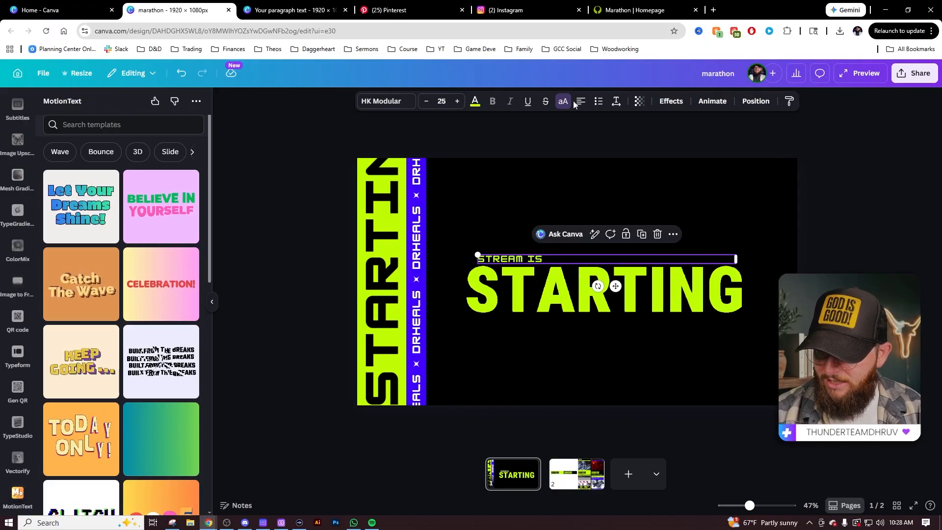
Set the letter spacing of the STREAM IS text to 800.
{"action": "left_click", "coordinate": [615, 102]}
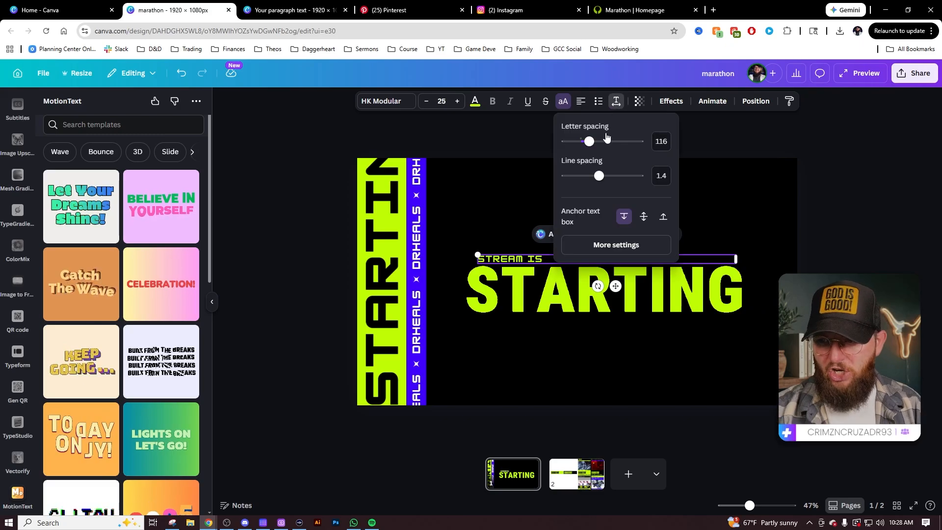
{"action": "left_click_drag", "start_coordinate": [592, 143], "coordinate": [670, 146]}
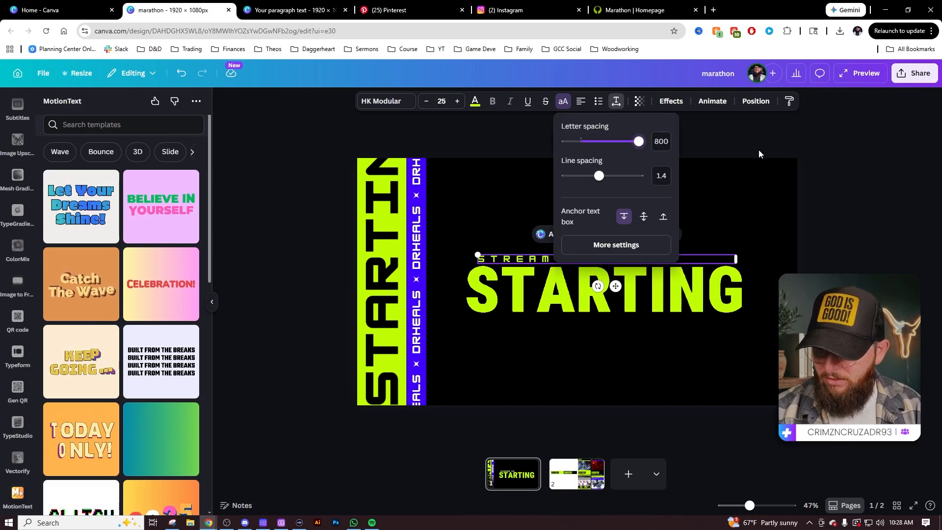
{"action": "left_click", "coordinate": [835, 155]}
{"action": "left_click", "coordinate": [837, 167]}
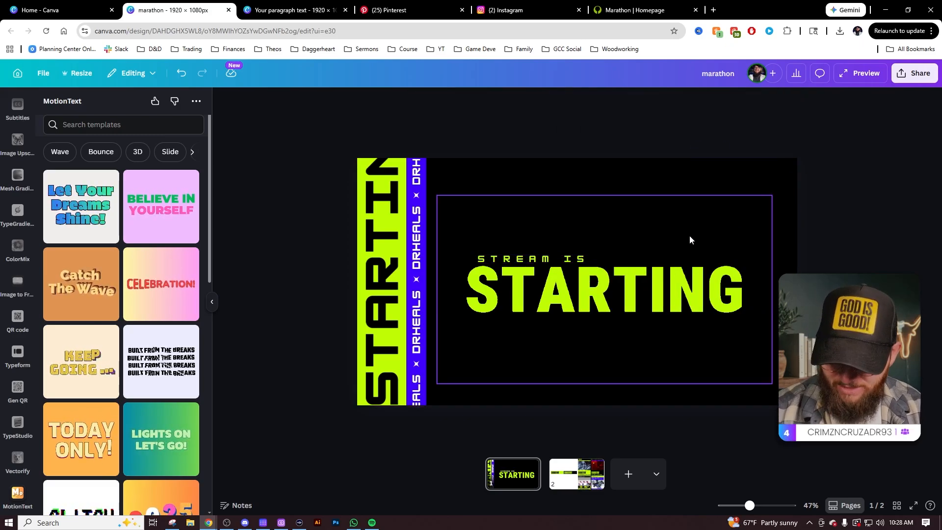
Send the animated STARTING text to the back, behind the STREAM IS text.
{"action": "left_click_drag", "start_coordinate": [749, 506], "coordinate": [754, 506]}
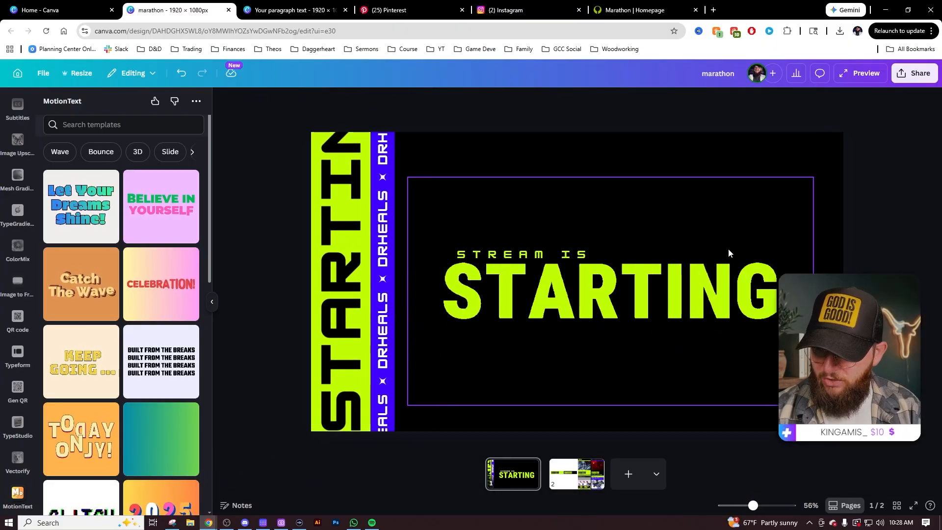
{"action": "left_click", "coordinate": [528, 253]}
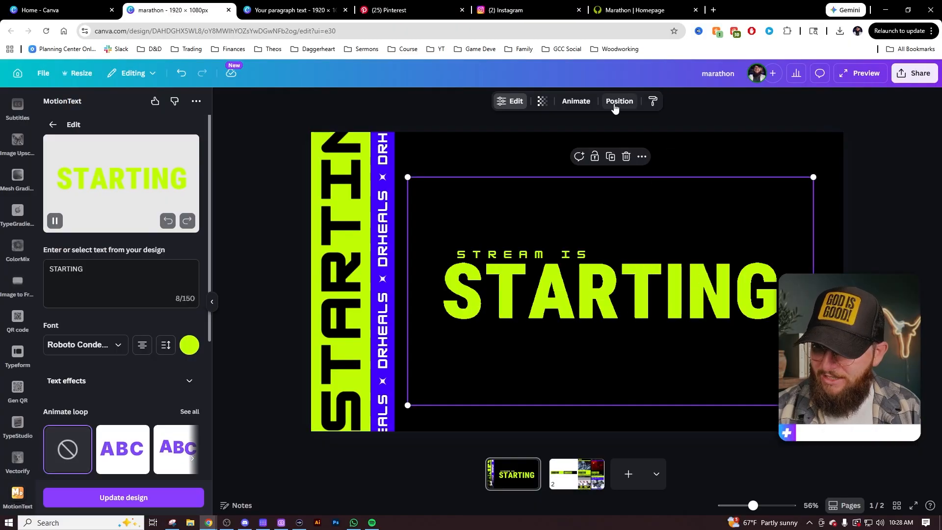
{"action": "left_click", "coordinate": [595, 158]}
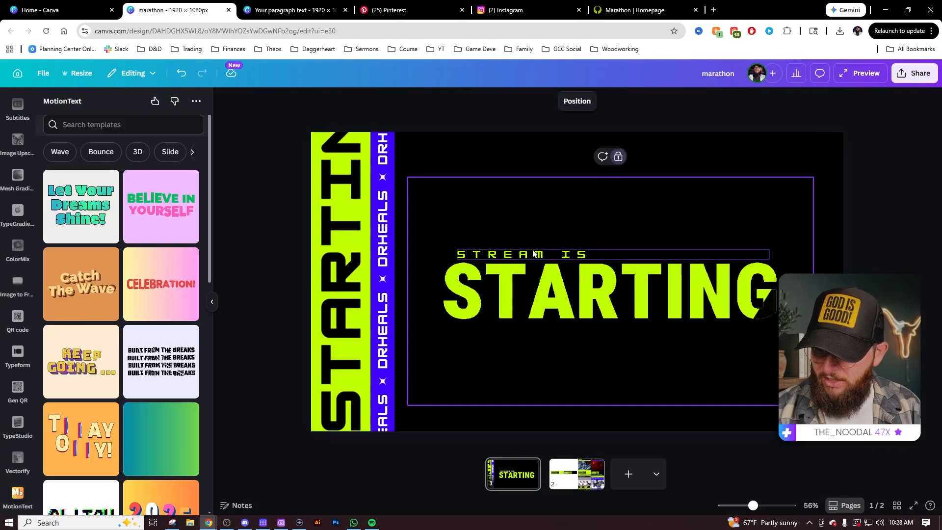
{"action": "left_click", "coordinate": [618, 157]}
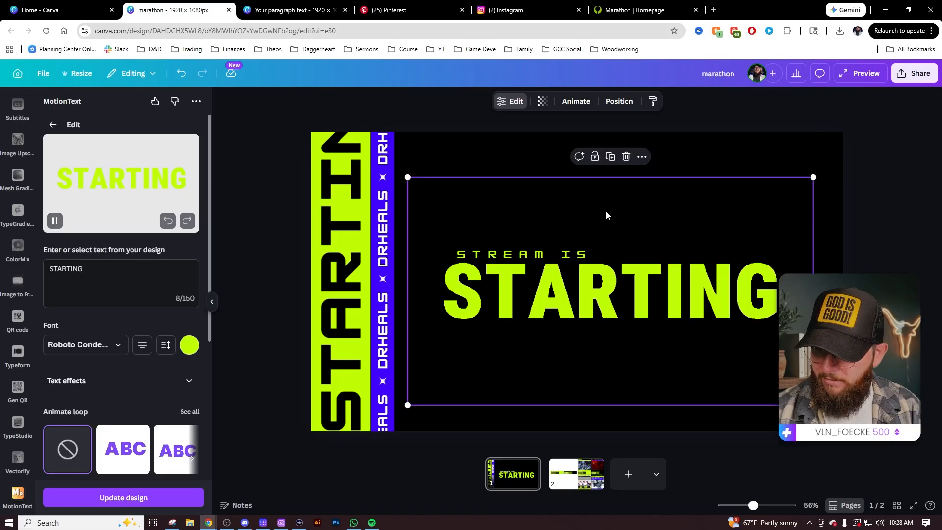
{"action": "left_click", "coordinate": [618, 100]}
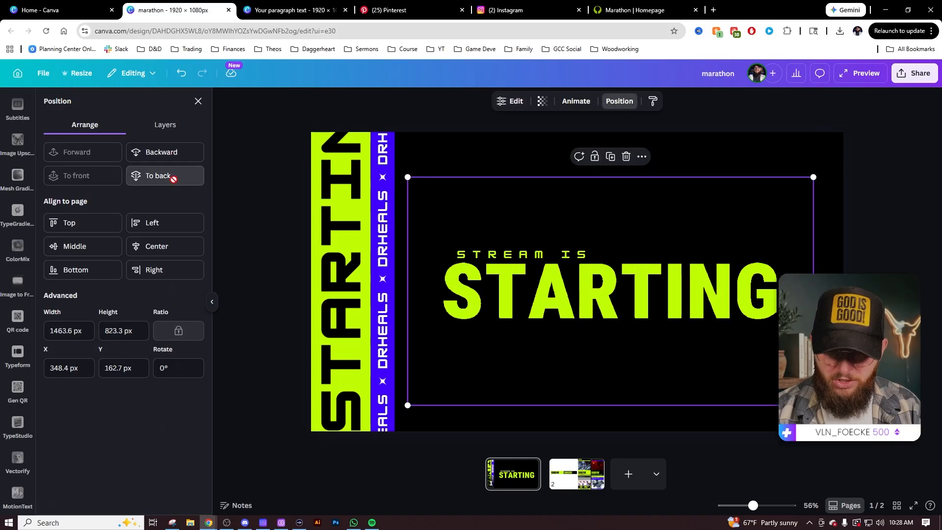
Reduce the STREAM IS text to a single letter S and narrow its text box to 42 px wide.
{"action": "left_click", "coordinate": [513, 256]}
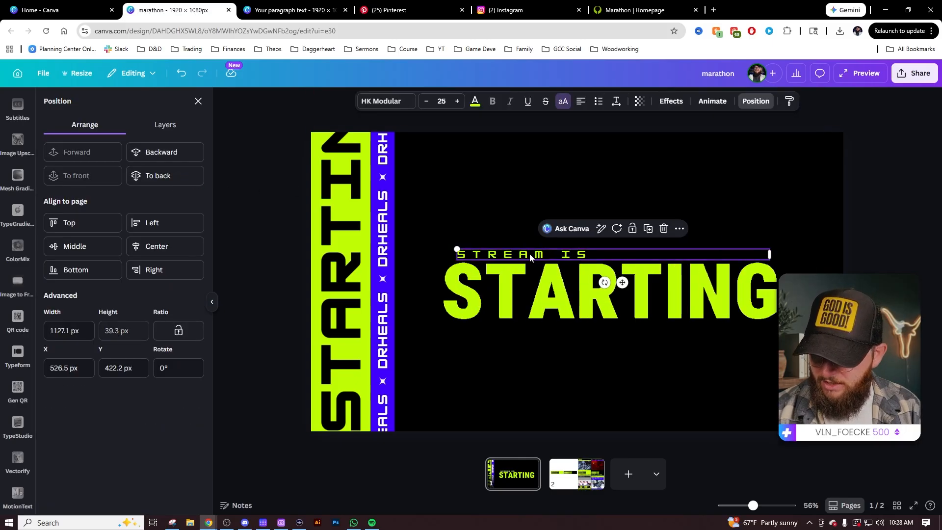
{"action": "left_click_drag", "start_coordinate": [772, 254], "coordinate": [595, 254]}
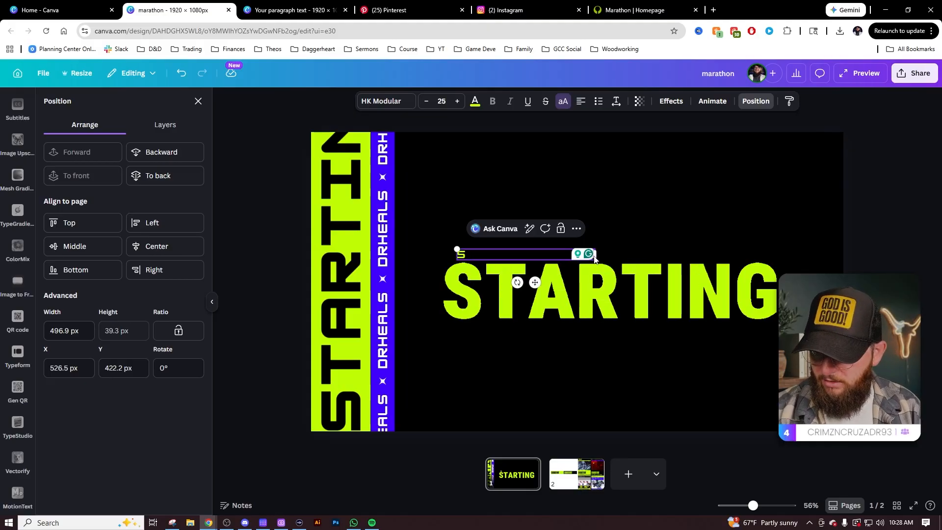
{"action": "left_click_drag", "start_coordinate": [592, 261], "coordinate": [497, 284]}
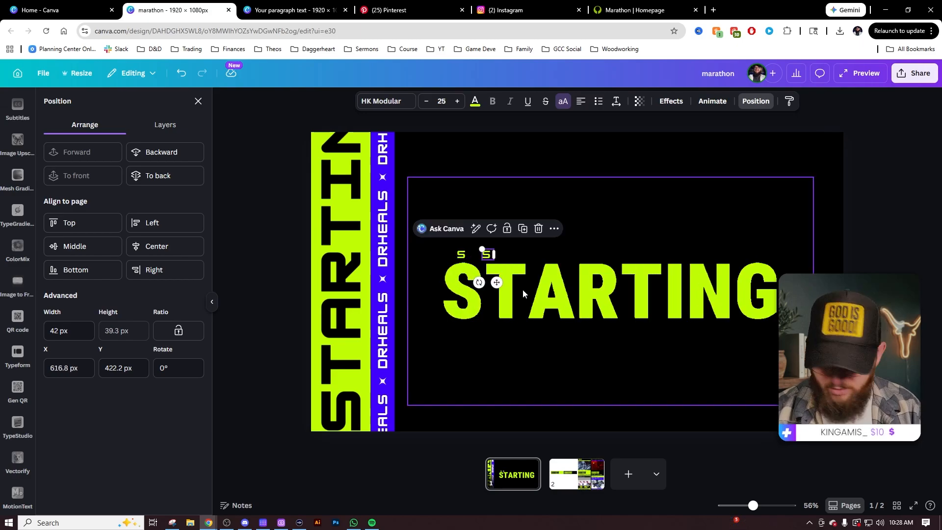
Duplicate the small S repeatedly into an evenly spaced row of eleven letters above STARTING.
{"action": "key", "text": "ctrl+d"}
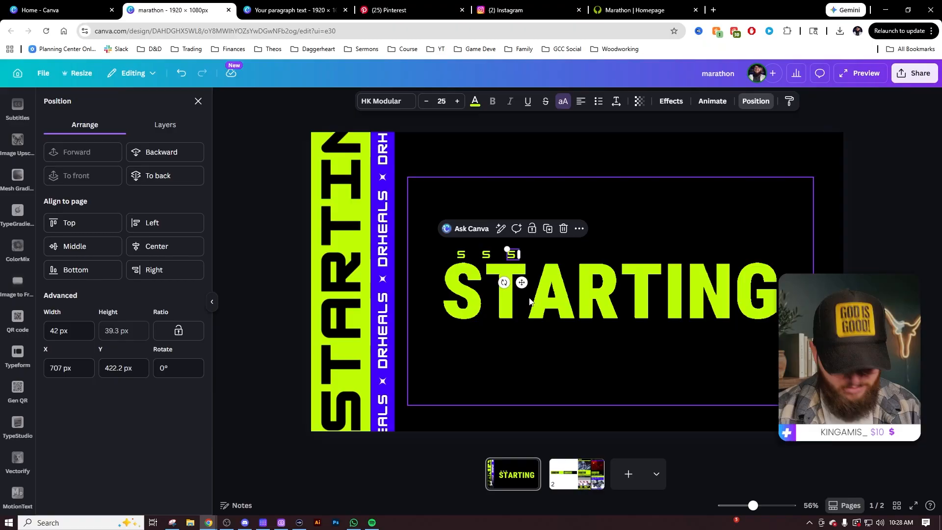
{"action": "key", "text": "ctrl+d"}
{"action": "key", "text": "ctrl+d"}
{"action": "key", "text": "ctrl+d"}
{"action": "key", "text": "ctrl+d"}
{"action": "key", "text": "ctrl+d"}
{"action": "key", "text": "ctrl+d"}
{"action": "key", "text": "ctrl+d"}
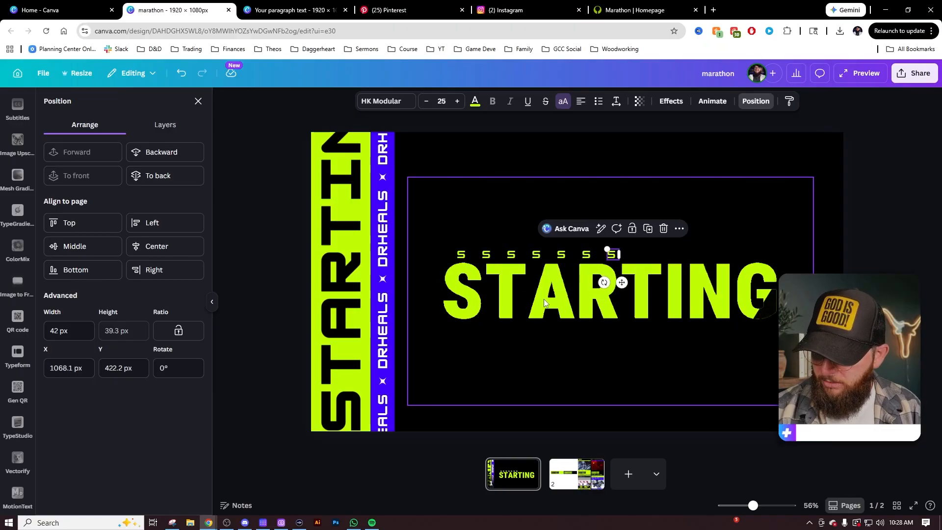
{"action": "key", "text": "ctrl+d"}
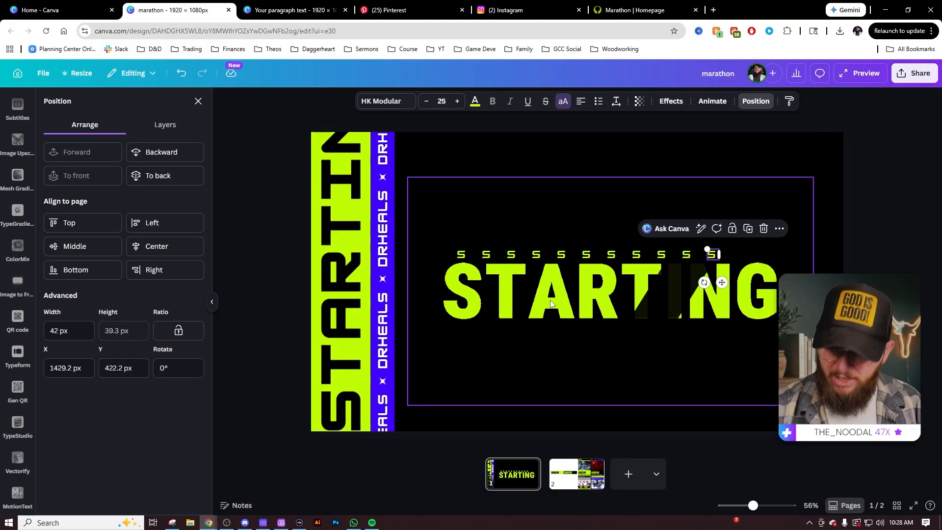
Replace the second to sixth letters of the row with T, R, E, A and M, and the eighth with I.
{"action": "double_click", "coordinate": [486, 255]}
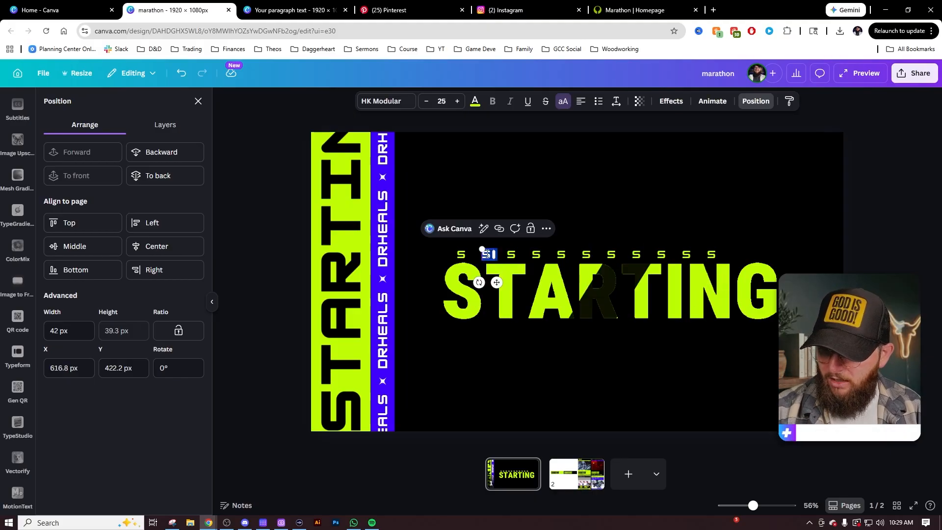
{"action": "type", "text": "T"}
{"action": "double_click", "coordinate": [510, 254]}
{"action": "type", "text": "R"}
{"action": "double_click", "coordinate": [537, 254]}
{"action": "type", "text": "E"}
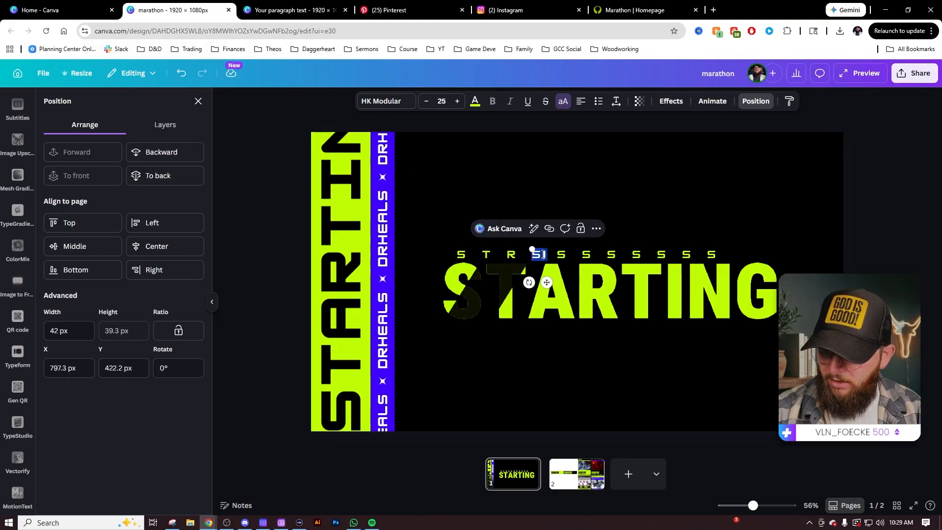
{"action": "double_click", "coordinate": [562, 255]}
{"action": "type", "text": "A"}
{"action": "double_click", "coordinate": [586, 254]}
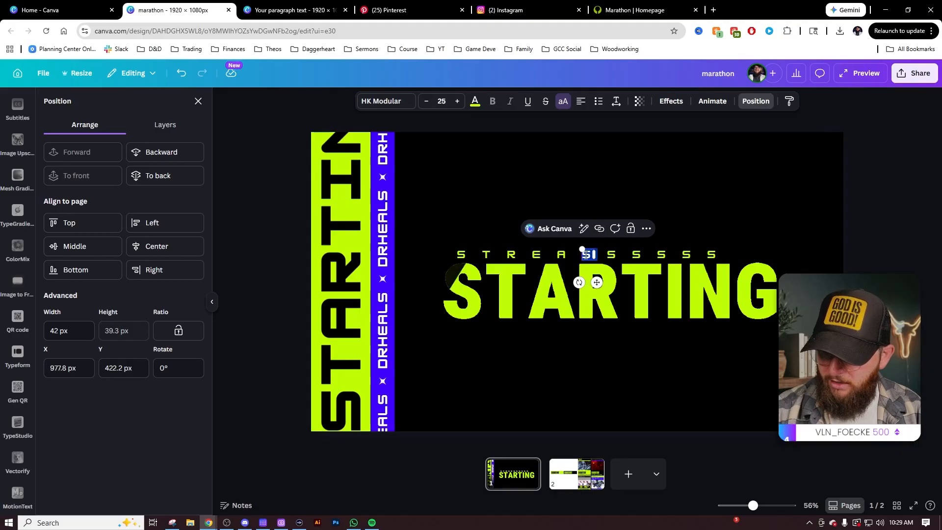
{"action": "type", "text": "M"}
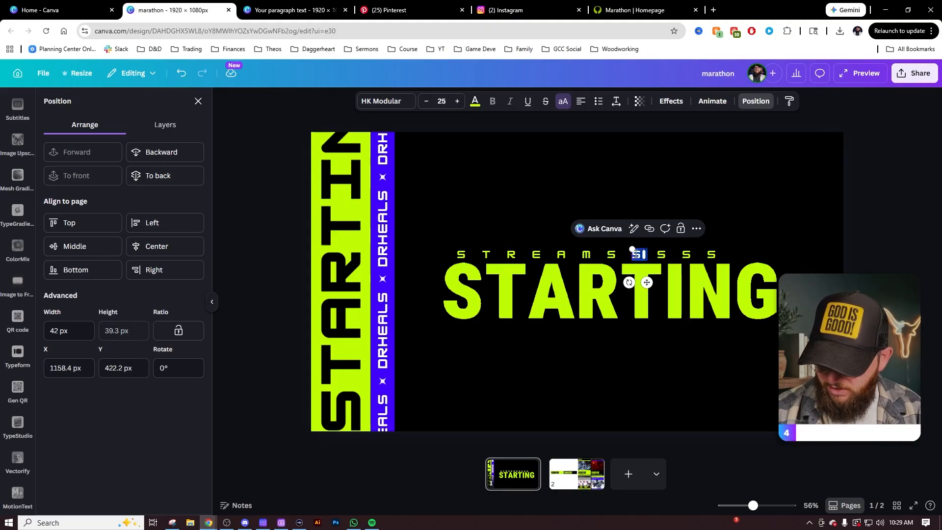
{"action": "left_click_drag", "start_coordinate": [636, 254], "coordinate": [663, 255]}
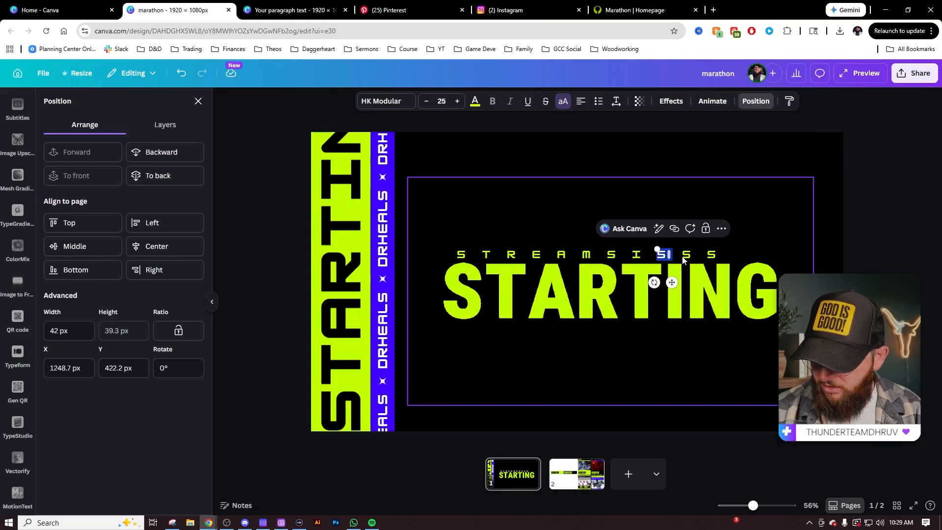
Delete the two extra S letters at the end of the row and the one between STREAM and IS.
{"action": "left_click", "coordinate": [686, 254]}
{"action": "key", "text": "Delete"}
{"action": "left_click", "coordinate": [712, 255]}
{"action": "key", "text": "Delete"}
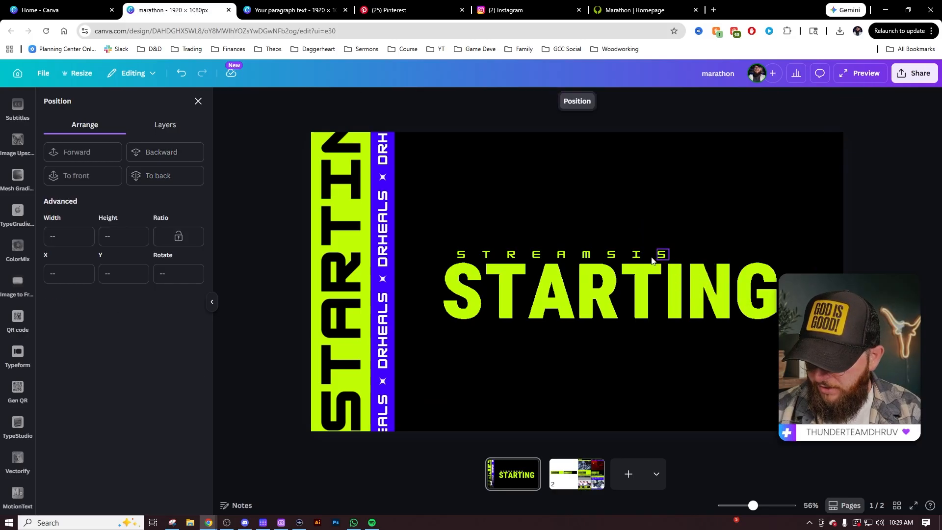
{"action": "left_click", "coordinate": [611, 254]}
{"action": "key", "text": "Delete"}
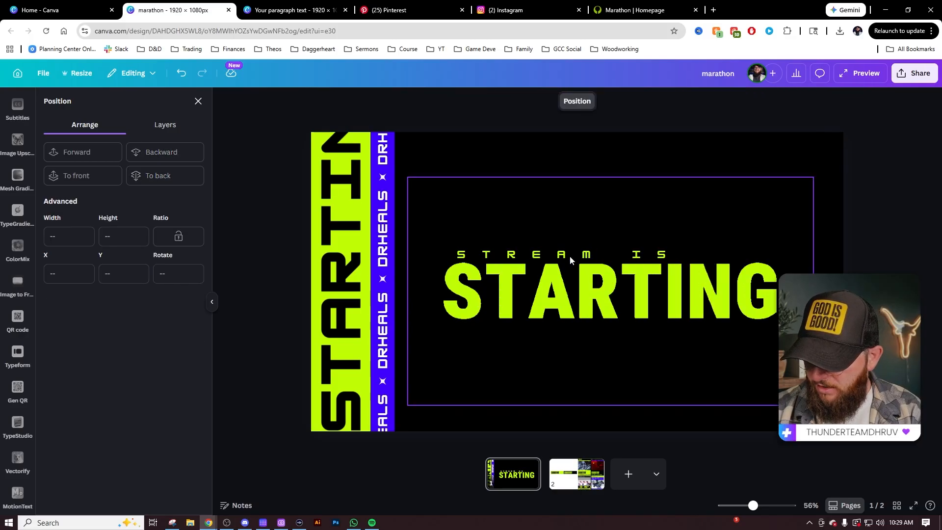
{"action": "left_click", "coordinate": [463, 254]}
{"action": "left_click", "coordinate": [487, 254], "text": "shift"}
{"action": "left_click", "coordinate": [512, 254], "text": "shift"}
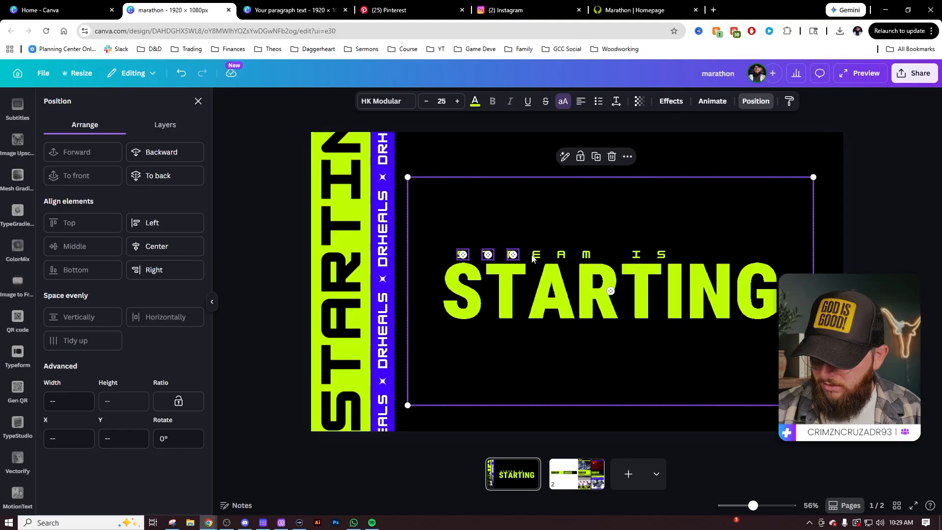
{"action": "left_click_drag", "start_coordinate": [433, 161], "coordinate": [777, 352]}
{"action": "left_click", "coordinate": [674, 302]}
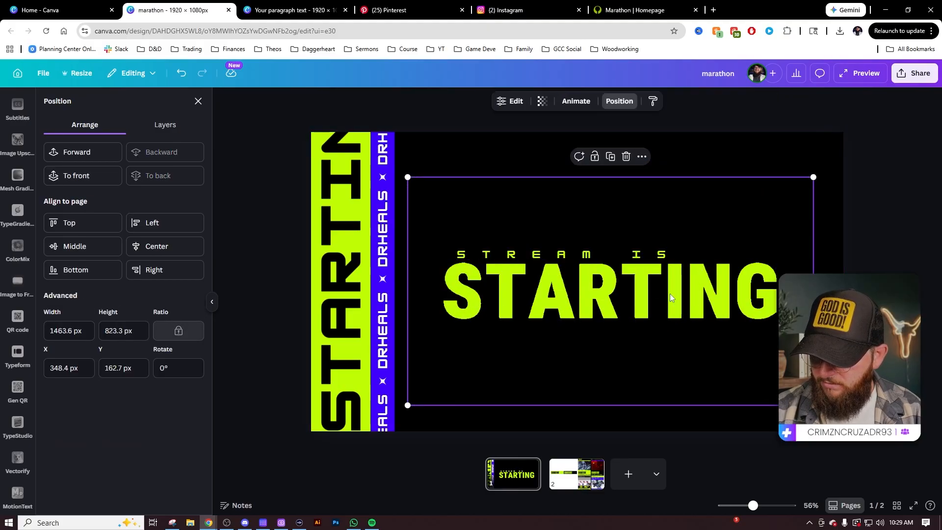
Group the eight STREAM IS letters and centre the group horizontally above the large STARTING text.
{"action": "left_click", "coordinate": [663, 255]}
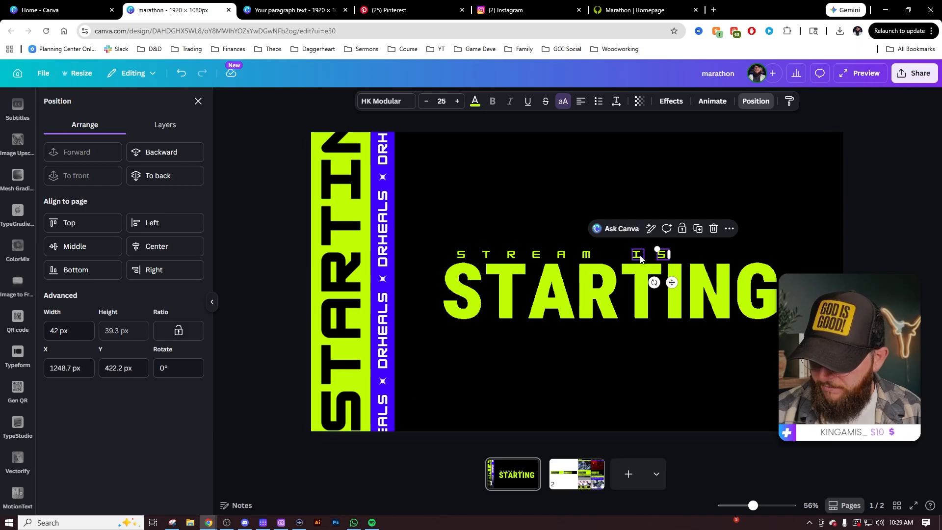
{"action": "left_click", "coordinate": [637, 254], "text": "shift"}
{"action": "left_click", "coordinate": [588, 254], "text": "shift"}
{"action": "left_click", "coordinate": [562, 254], "text": "shift"}
{"action": "left_click", "coordinate": [539, 254], "text": "shift"}
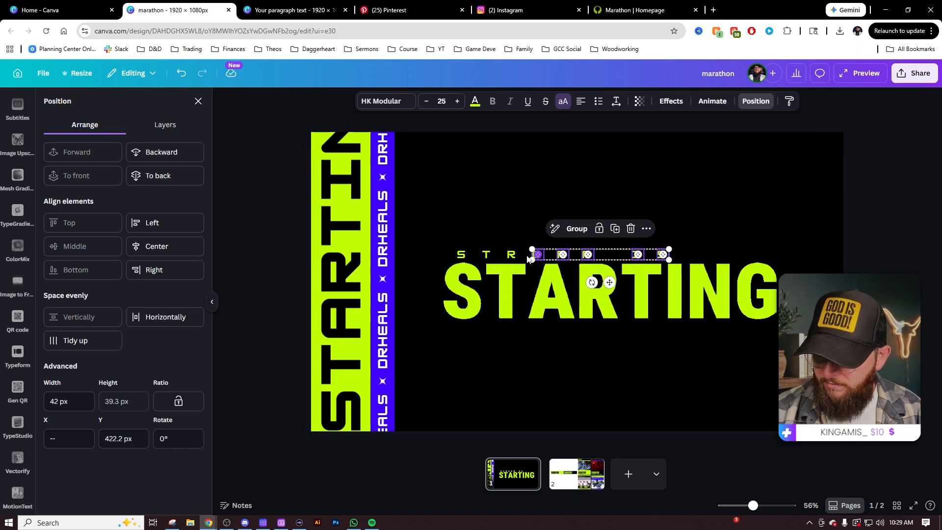
{"action": "left_click", "coordinate": [513, 255], "text": "shift"}
{"action": "left_click", "coordinate": [487, 254], "text": "shift"}
{"action": "left_click", "coordinate": [462, 254], "text": "shift"}
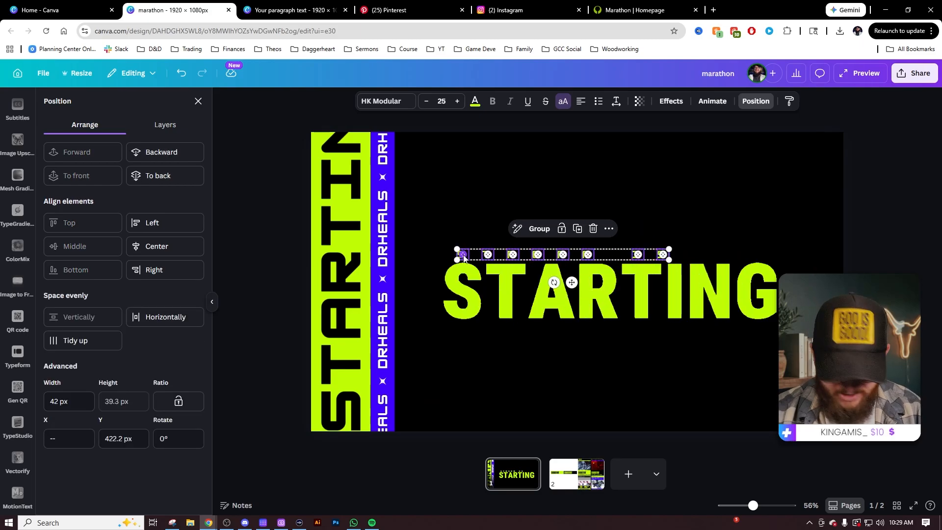
{"action": "left_click", "coordinate": [539, 229]}
{"action": "left_click_drag", "start_coordinate": [572, 282], "coordinate": [620, 283]}
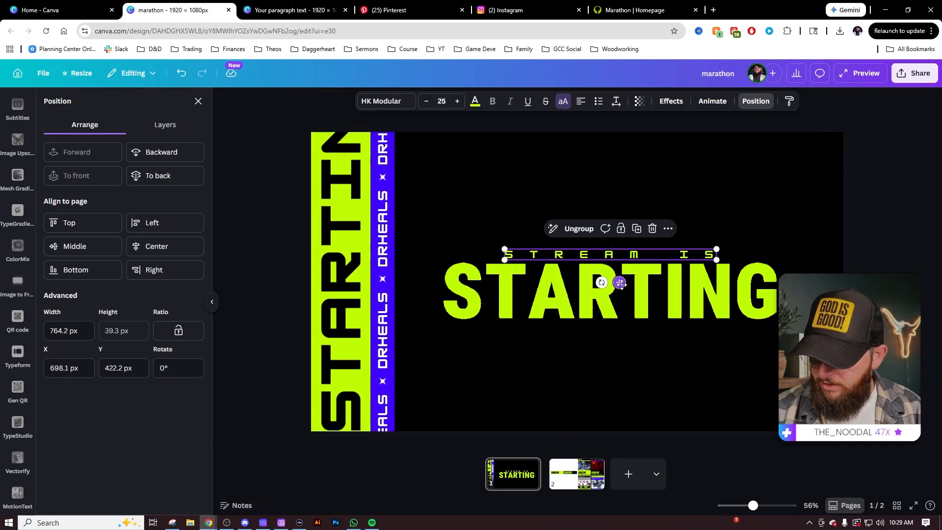
{"action": "key", "text": "Escape"}
{"action": "key", "text": "Escape"}
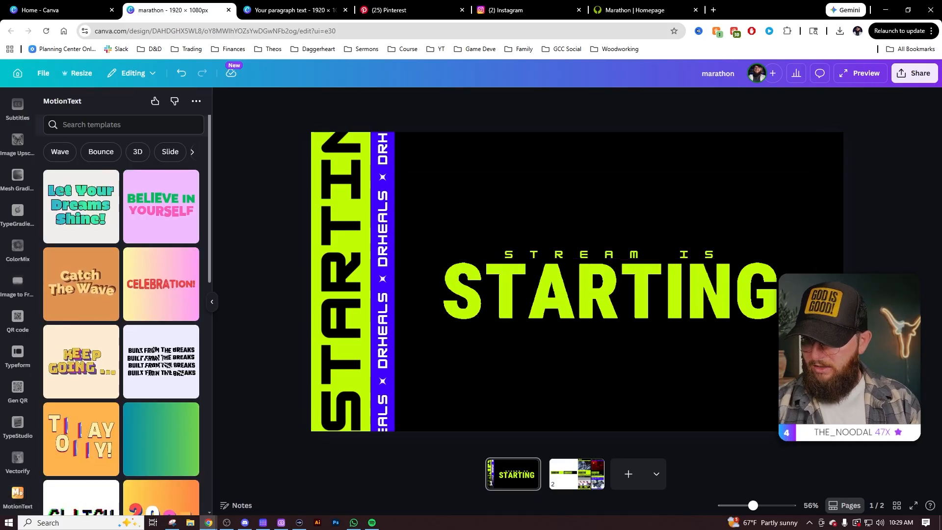
Raise the STREAM IS group slightly to widen its gap above STARTING, and shift both texts together slightly lower on the page.
{"action": "left_click", "coordinate": [683, 255]}
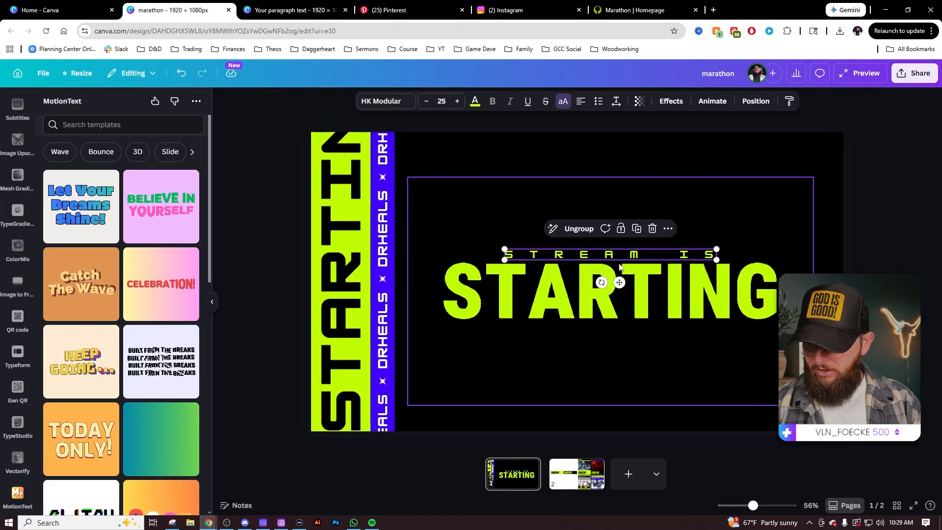
{"action": "left_click_drag", "start_coordinate": [621, 282], "coordinate": [619, 275]}
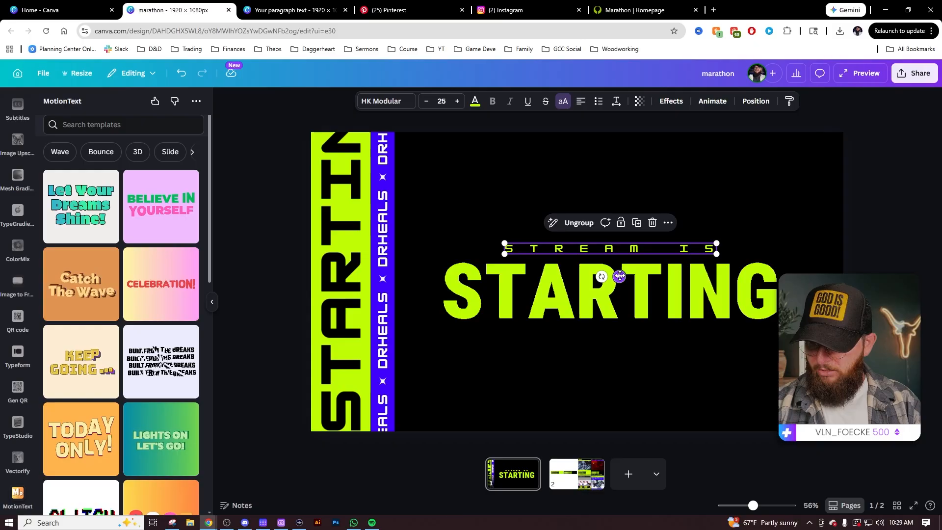
{"action": "left_click", "coordinate": [863, 269]}
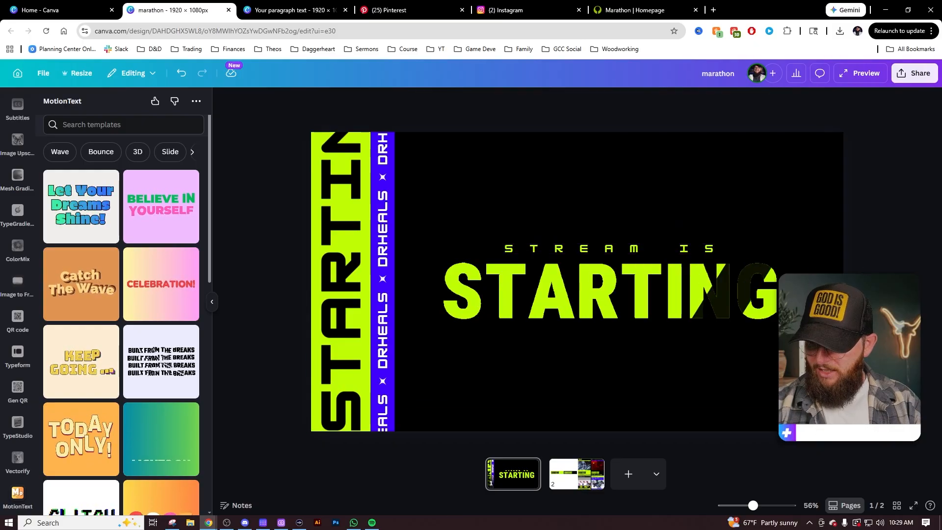
{"action": "left_click", "coordinate": [647, 269]}
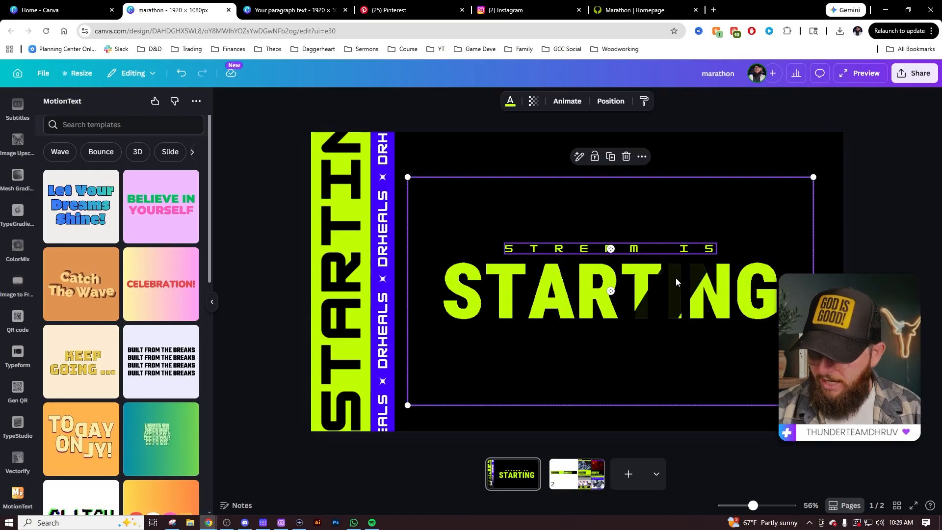
{"action": "left_click_drag", "start_coordinate": [675, 283], "coordinate": [676, 292]}
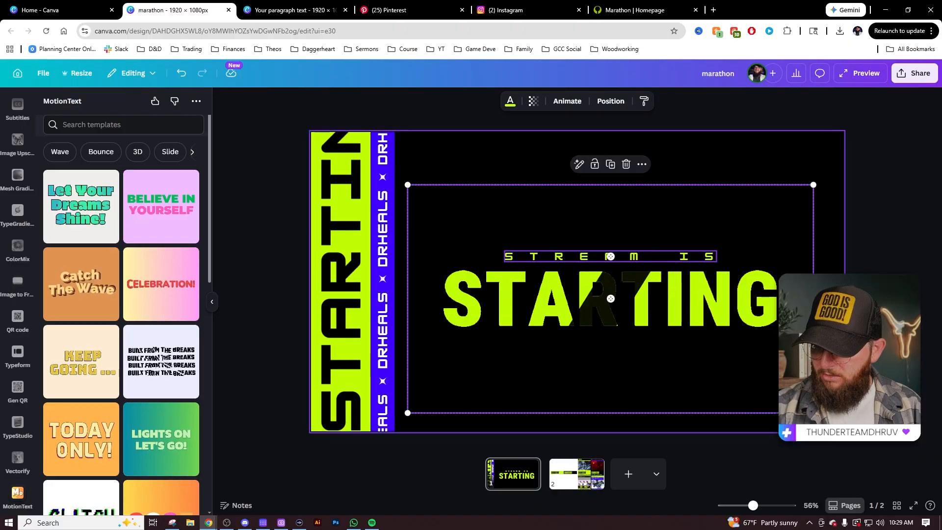
{"action": "left_click", "coordinate": [816, 247]}
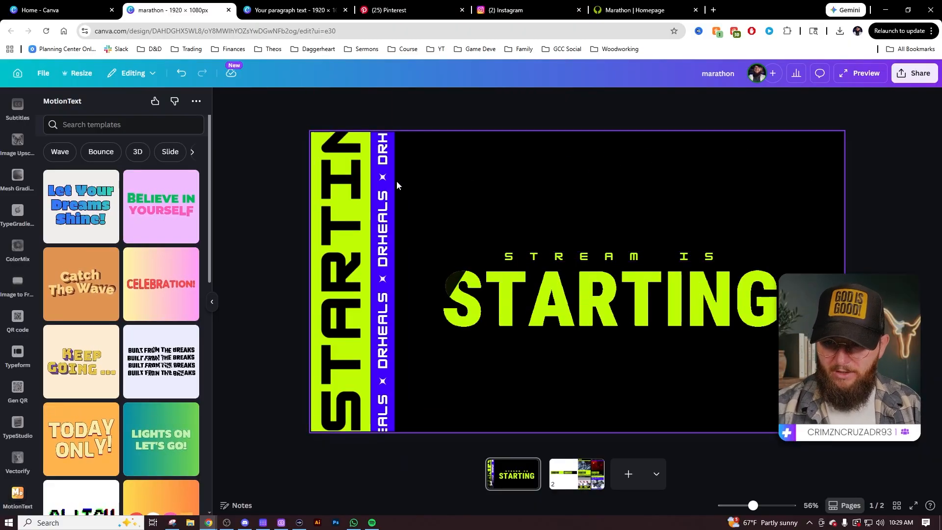
On page 2, move the Marathon editions reference image and enlarge it to show its header details.
{"action": "left_click", "coordinate": [576, 472]}
{"action": "left_click_drag", "start_coordinate": [681, 245], "coordinate": [423, 347]}
{"action": "left_click_drag", "start_coordinate": [577, 234], "coordinate": [765, 135]}
{"action": "left_click_drag", "start_coordinate": [648, 199], "coordinate": [729, 278]}
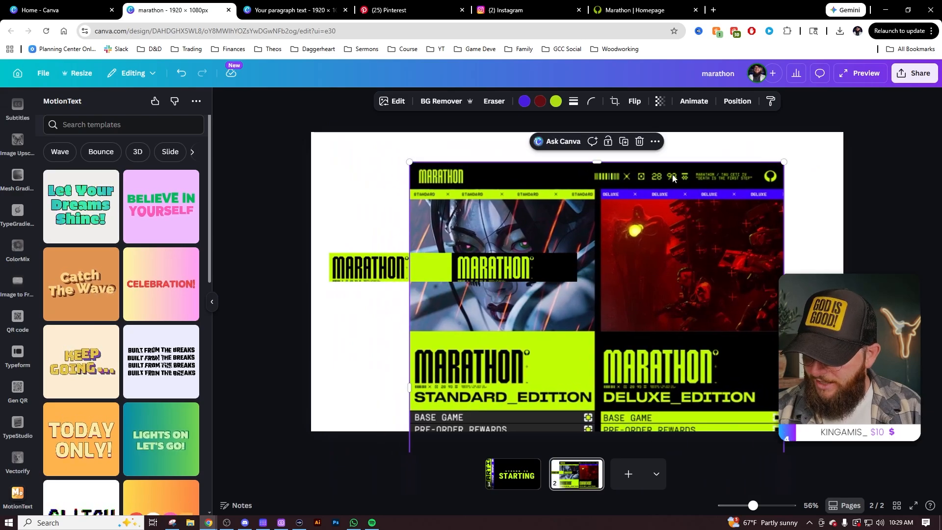
On page 1, search the elements library for "barcode" and add the plain barcode graphic without digits from the graphics results.
{"action": "left_click", "coordinate": [515, 475]}
{"action": "scroll", "coordinate": [30, 149], "scroll_direction": "up", "scroll_amount": 5}
{"action": "scroll", "coordinate": [31, 149], "scroll_direction": "up", "scroll_amount": 3}
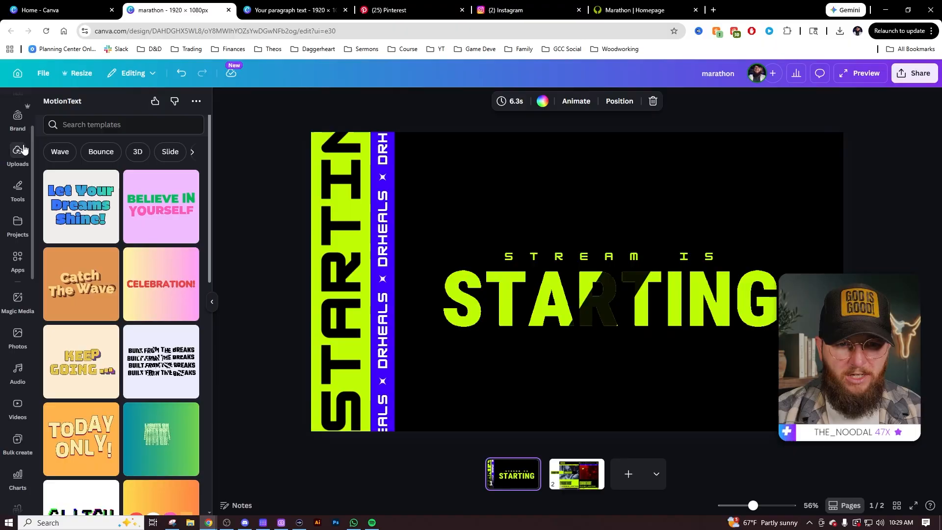
{"action": "left_click", "coordinate": [17, 143]}
{"action": "left_click", "coordinate": [108, 110]}
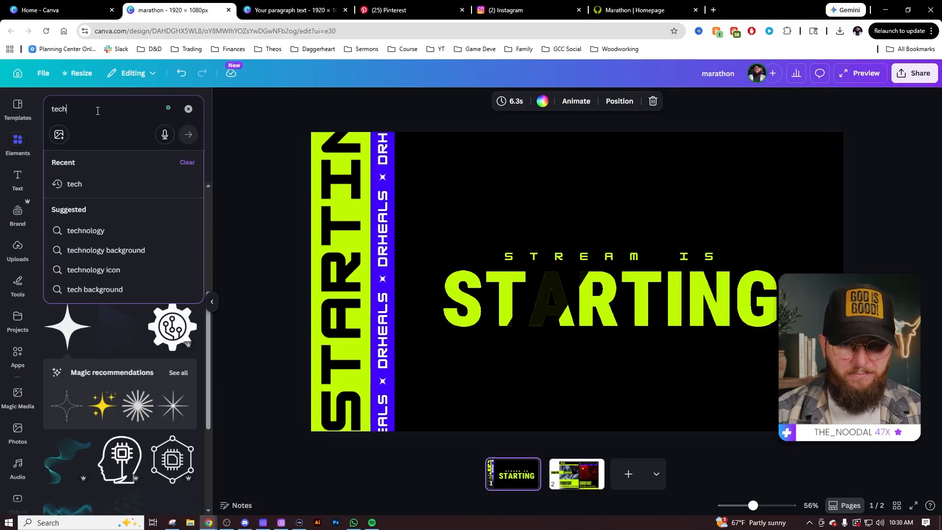
{"action": "key", "text": "BackSpace"}
{"action": "key", "text": "BackSpace"}
{"action": "key", "text": "BackSpace"}
{"action": "key", "text": "BackSpace"}
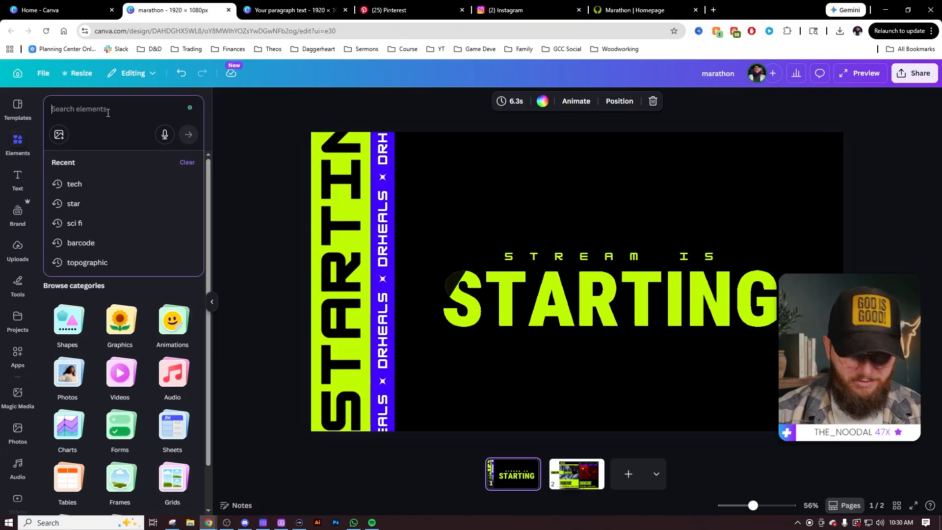
{"action": "type", "text": "barcode"}
{"action": "key", "text": "Return"}
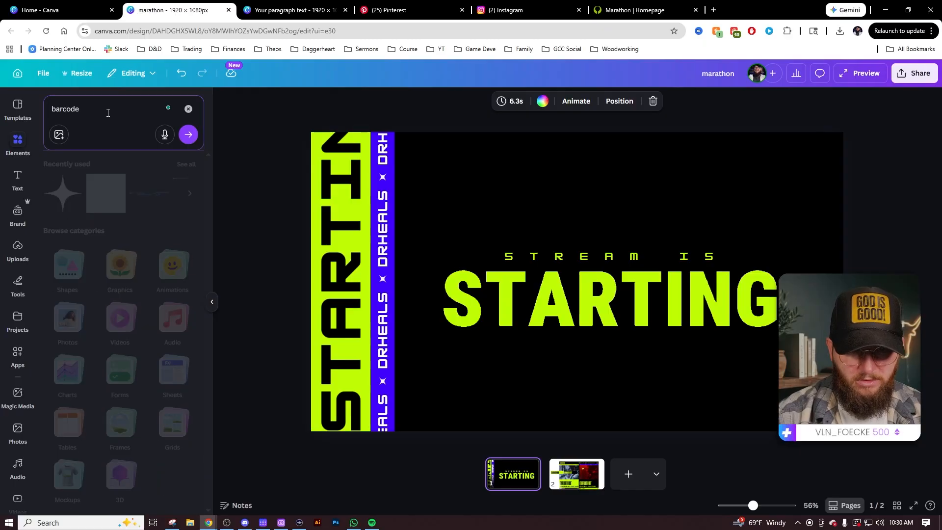
{"action": "scroll", "coordinate": [145, 336], "scroll_direction": "down", "scroll_amount": 2}
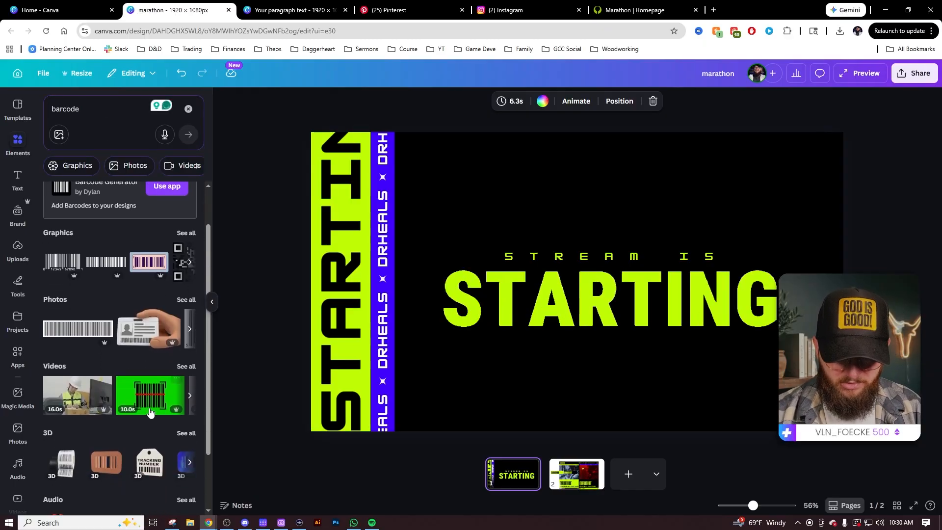
{"action": "scroll", "coordinate": [118, 353], "scroll_direction": "up", "scroll_amount": 2}
{"action": "left_click", "coordinate": [185, 283]}
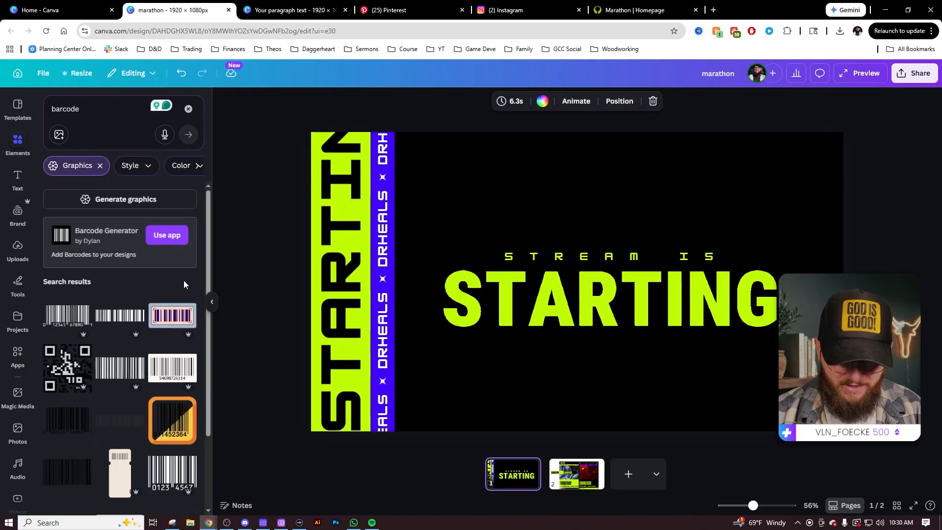
{"action": "scroll", "coordinate": [157, 351], "scroll_direction": "down", "scroll_amount": 1}
{"action": "left_click", "coordinate": [116, 270]}
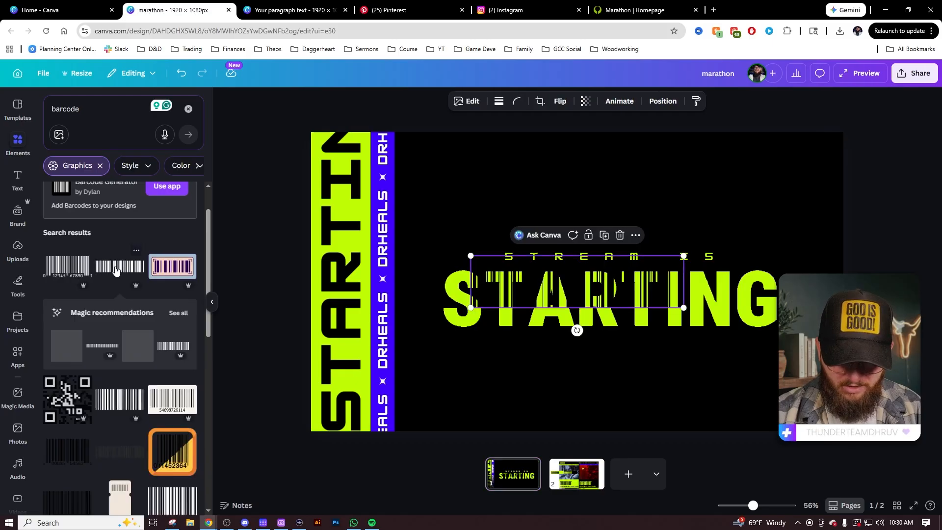
Recolour the barcode lime green, shrink it and place it near the page's upper edge, right of centre.
{"action": "left_click", "coordinate": [480, 101]}
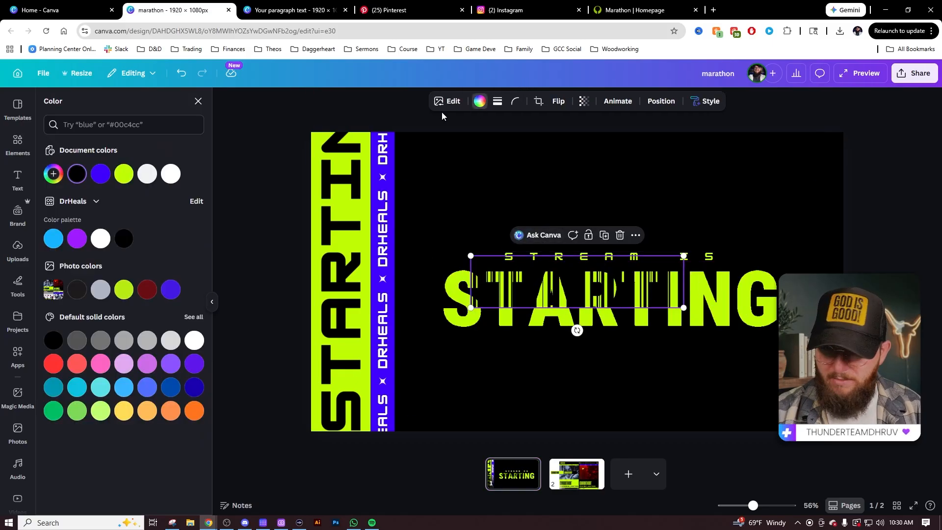
{"action": "left_click", "coordinate": [125, 175]}
{"action": "left_click_drag", "start_coordinate": [578, 330], "coordinate": [682, 158]}
{"action": "key", "text": "ctrl+z"}
{"action": "left_click_drag", "start_coordinate": [533, 185], "coordinate": [674, 150]}
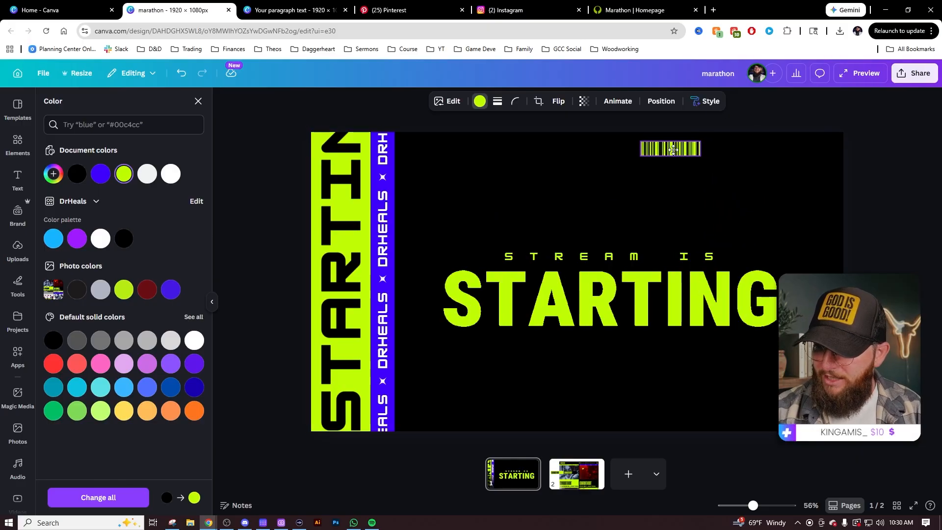
{"action": "left_click", "coordinate": [772, 113]}
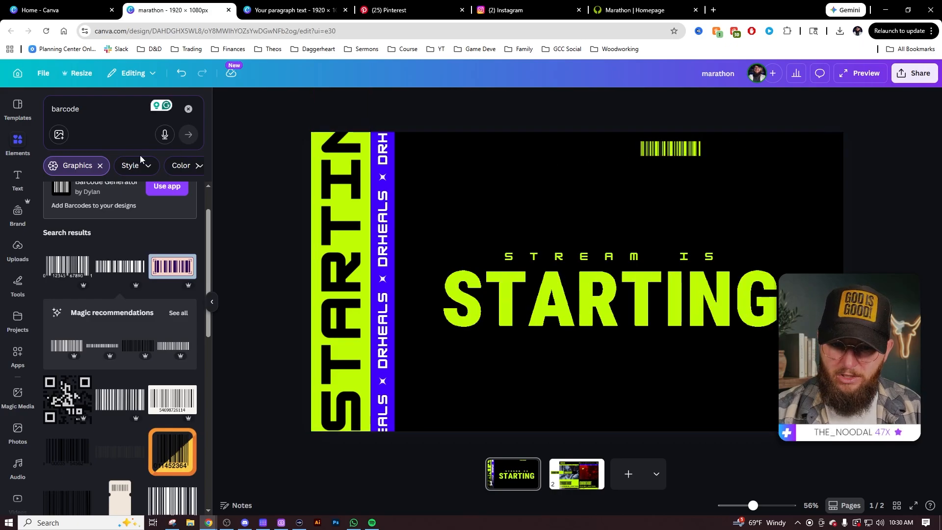
Place a copy of the blue strip's white four-point star just right of the barcode and recolour it lime green.
{"action": "left_click", "coordinate": [383, 382]}
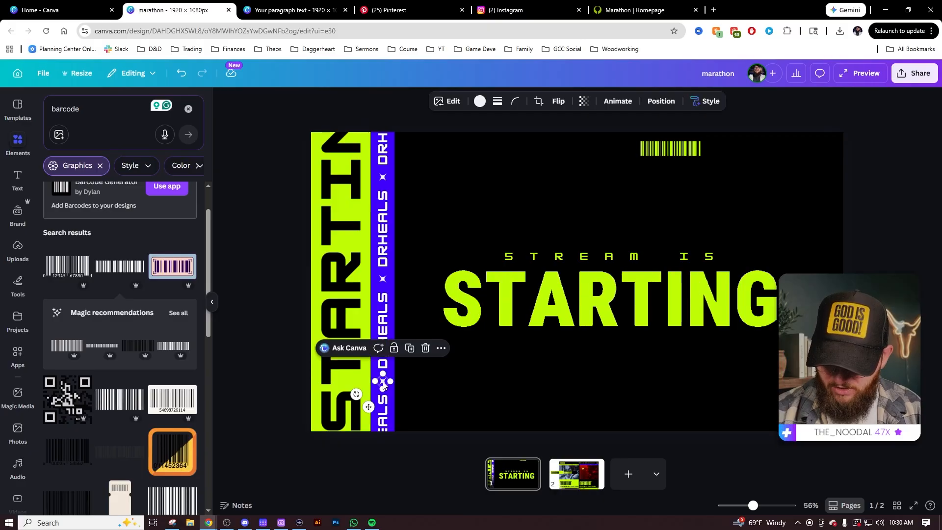
{"action": "left_click_drag", "start_coordinate": [382, 381], "coordinate": [717, 149]}
{"action": "left_click", "coordinate": [480, 101]}
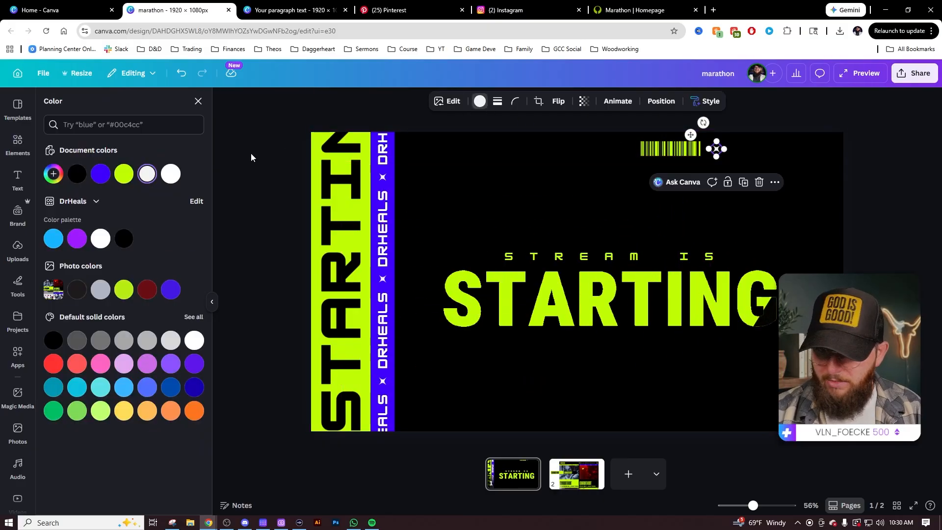
{"action": "left_click", "coordinate": [123, 175]}
{"action": "left_click", "coordinate": [391, 119]}
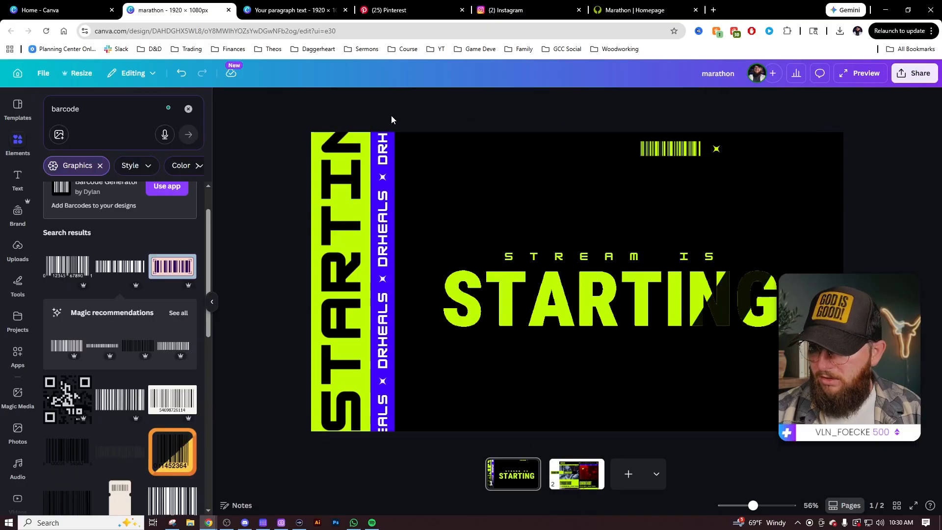
Search the graphics for "tech" and add the horizontal blue circuit-line graphic to the page.
{"action": "left_click", "coordinate": [78, 110]}
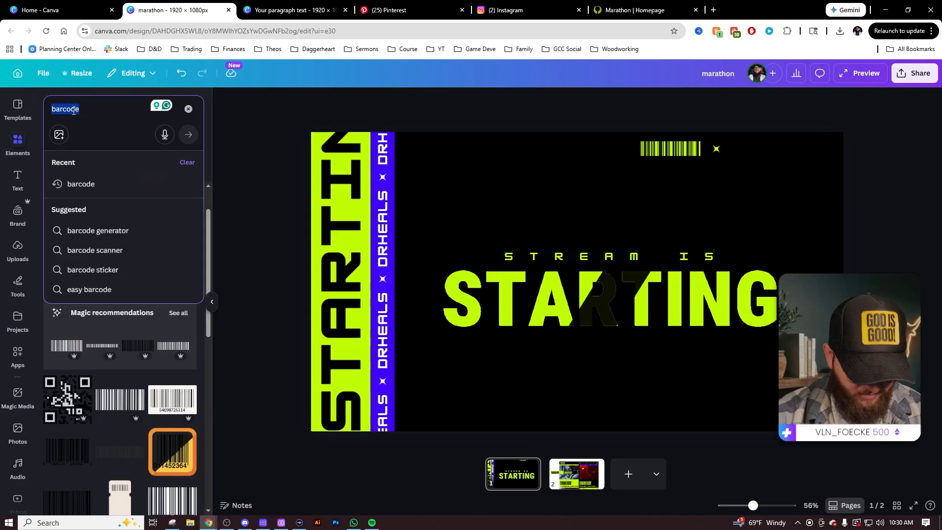
{"action": "type", "text": "tech"}
{"action": "key", "text": "Return"}
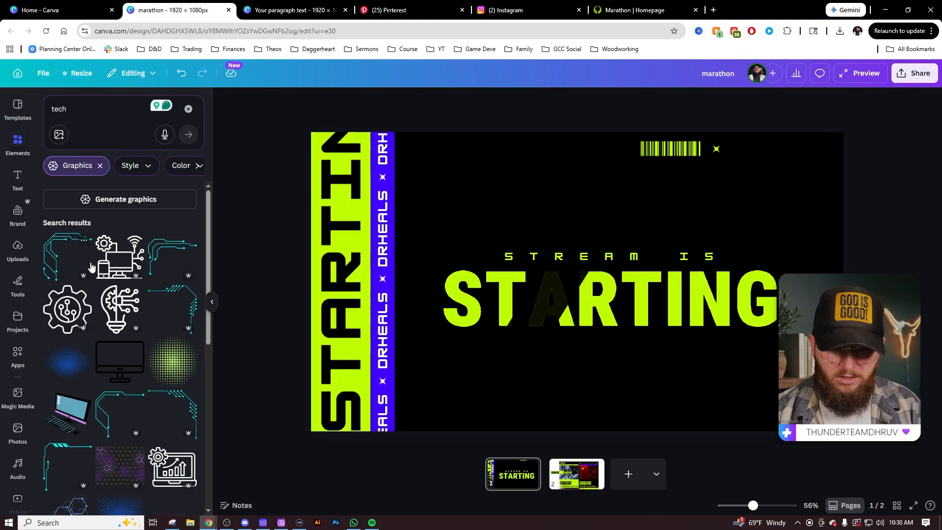
{"action": "scroll", "coordinate": [91, 266], "scroll_direction": "down", "scroll_amount": 3}
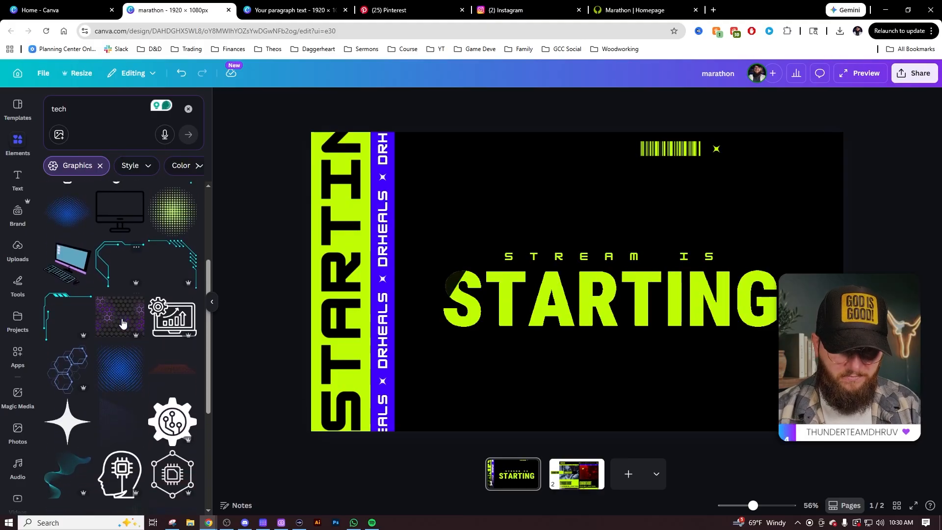
{"action": "scroll", "coordinate": [123, 323], "scroll_direction": "down", "scroll_amount": 10}
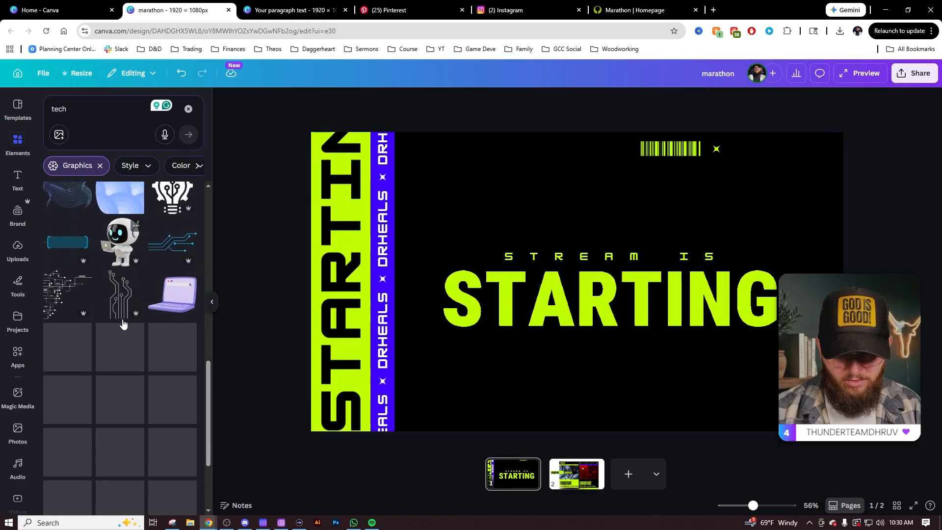
{"action": "scroll", "coordinate": [158, 346], "scroll_direction": "down", "scroll_amount": 5}
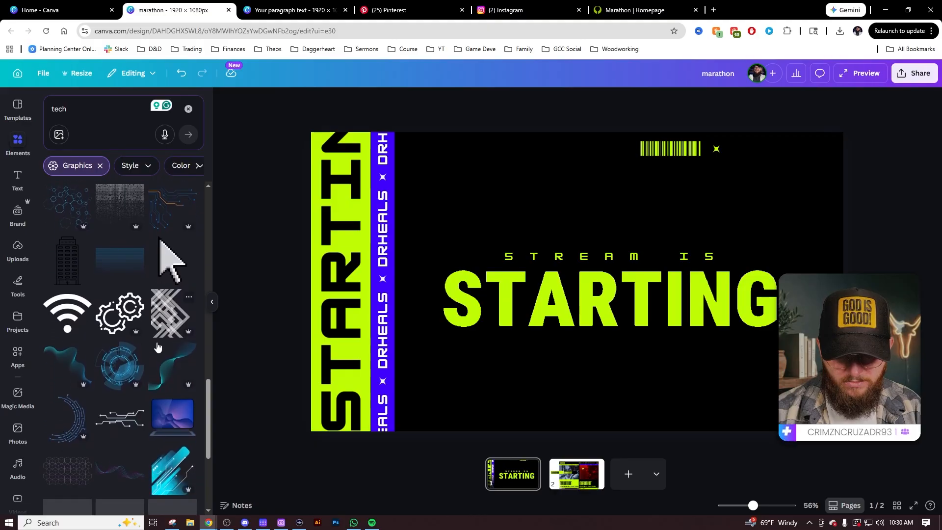
{"action": "scroll", "coordinate": [157, 347], "scroll_direction": "down", "scroll_amount": 4}
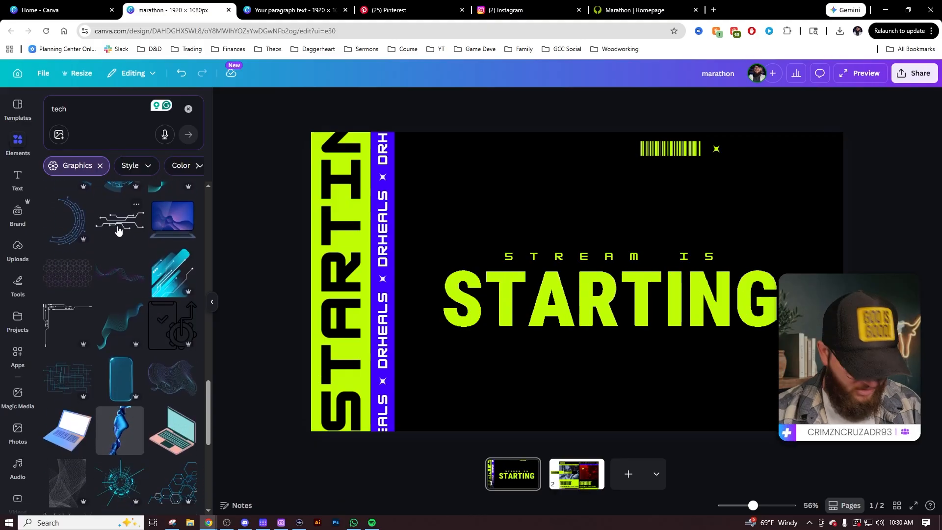
{"action": "scroll", "coordinate": [125, 250], "scroll_direction": "down", "scroll_amount": 6}
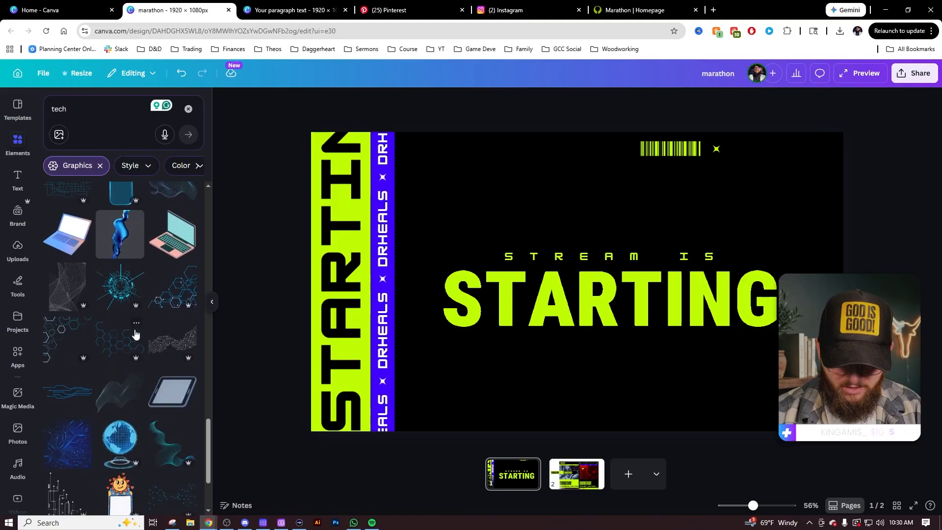
{"action": "scroll", "coordinate": [137, 336], "scroll_direction": "down", "scroll_amount": 2}
{"action": "left_click", "coordinate": [173, 352]}
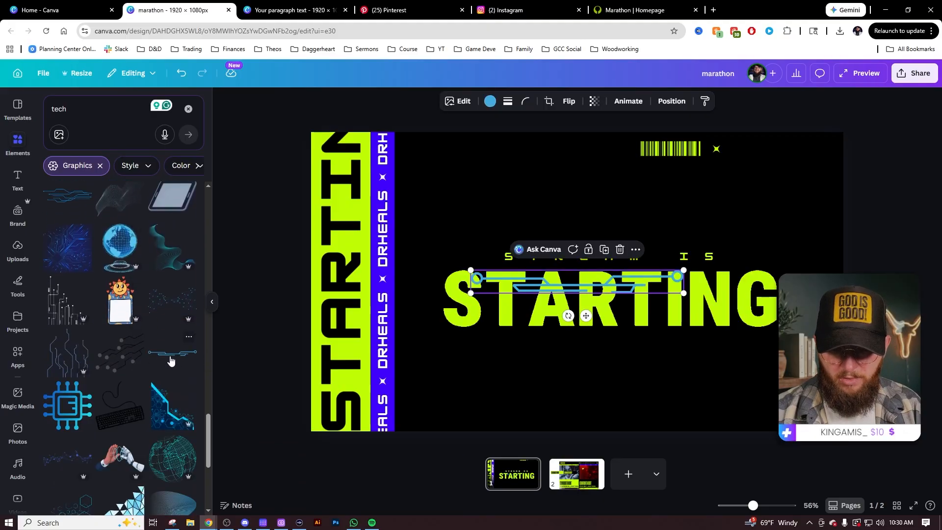
Shrink the circuit-line graphic, place it just right of the four-point star near the page's upper edge, and recolour it lime green.
{"action": "left_click_drag", "start_coordinate": [523, 280], "coordinate": [600, 202]}
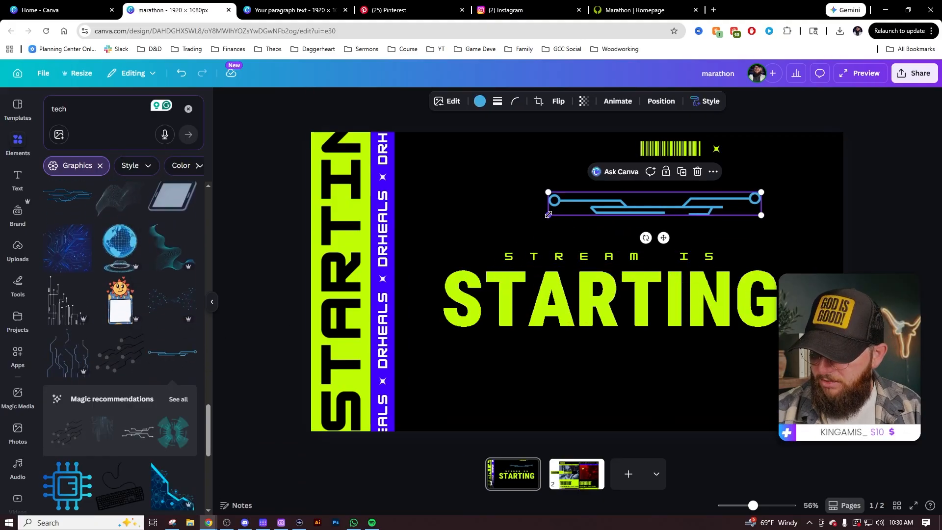
{"action": "left_click_drag", "start_coordinate": [548, 215], "coordinate": [767, 152]}
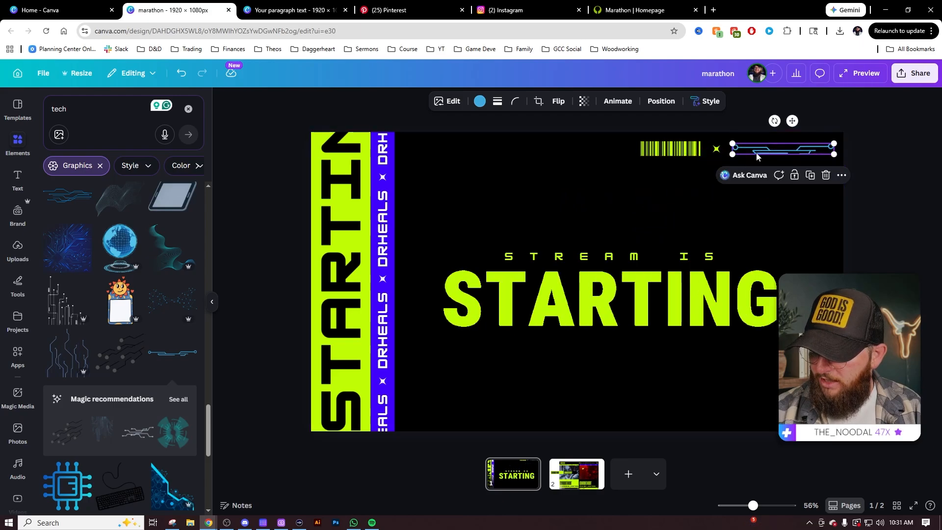
{"action": "left_click", "coordinate": [480, 101]}
{"action": "left_click", "coordinate": [148, 174]}
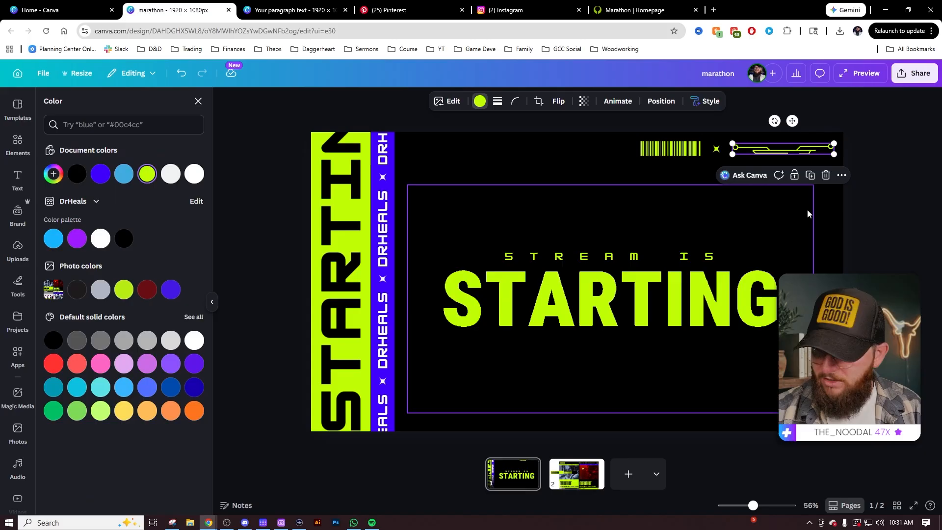
{"action": "left_click", "coordinate": [875, 211]}
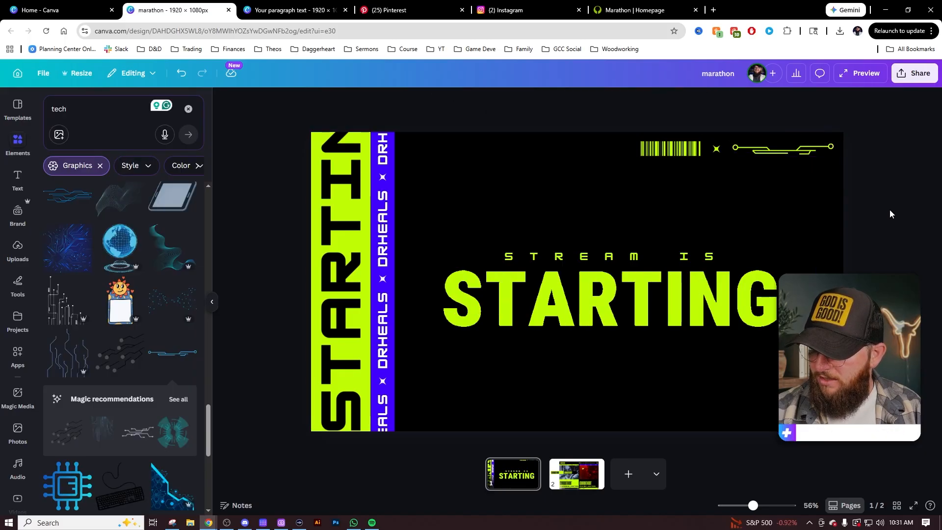
Add a square shape to page 1 and reshape it into a thin horizontal bar near the lower edge, from the blue strip to the page's right side.
{"action": "left_click", "coordinate": [577, 483]}
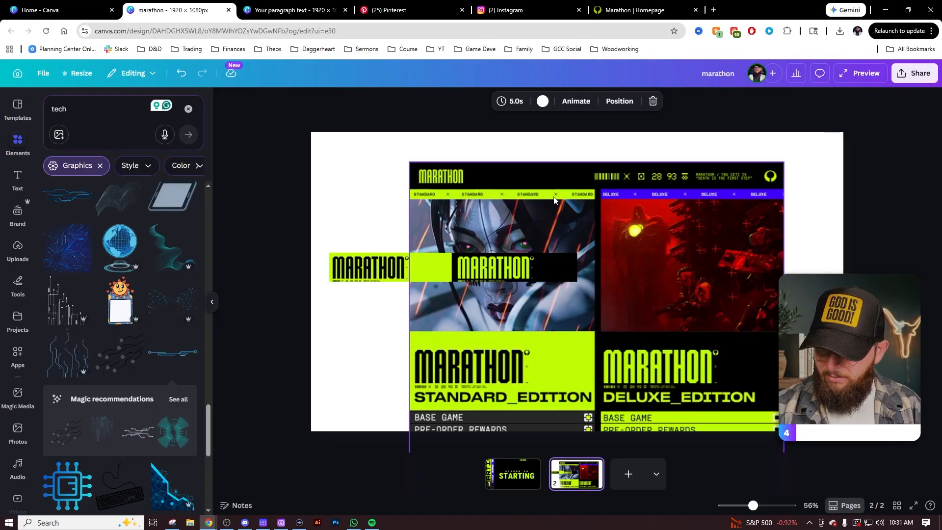
{"action": "left_click", "coordinate": [524, 481]}
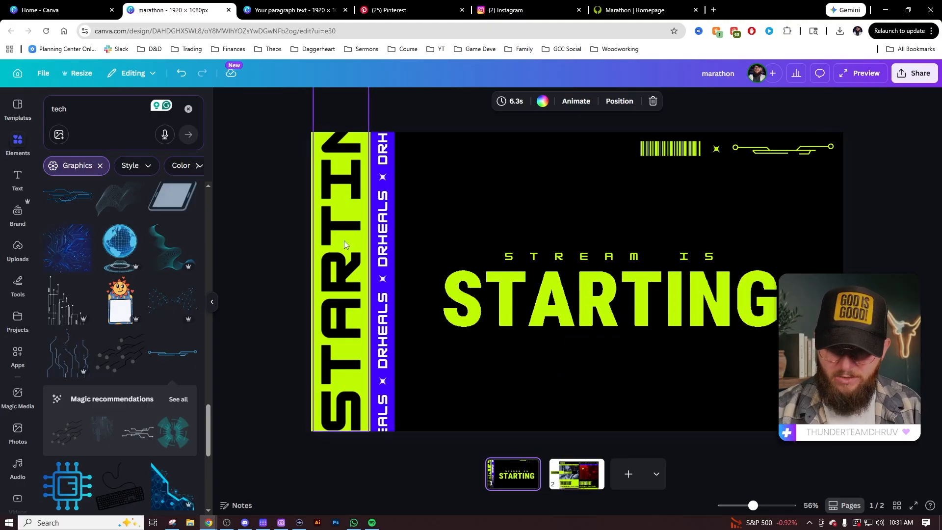
{"action": "left_click", "coordinate": [188, 109]}
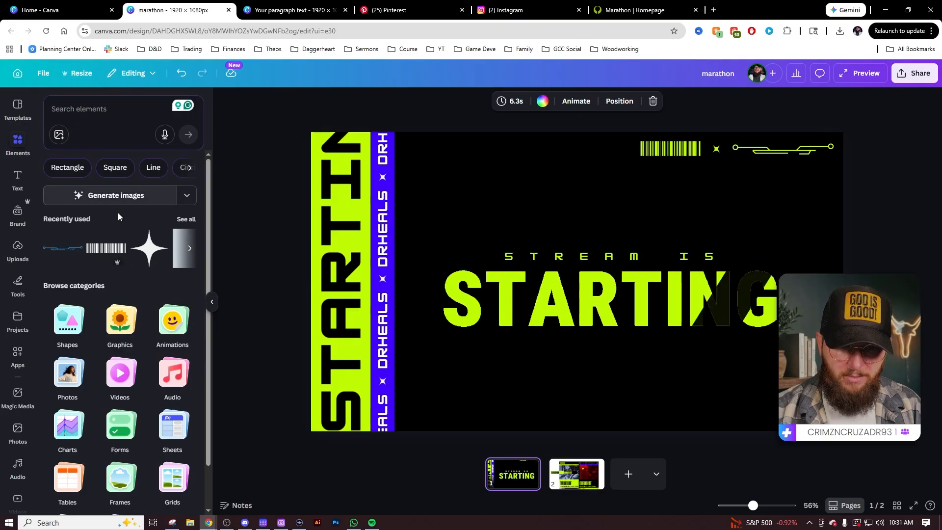
{"action": "left_click", "coordinate": [71, 316]}
{"action": "left_click", "coordinate": [121, 244]}
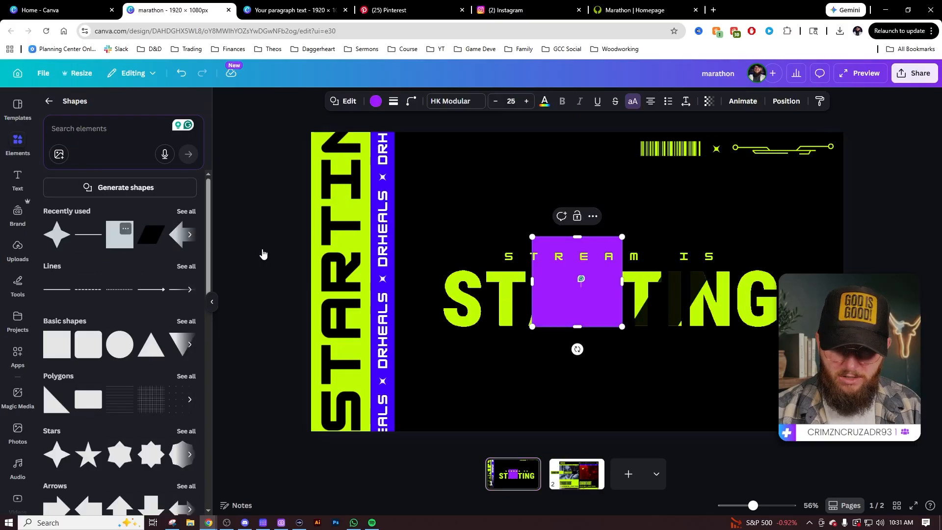
{"action": "left_click_drag", "start_coordinate": [577, 304], "coordinate": [440, 376]}
{"action": "left_click_drag", "start_coordinate": [440, 330], "coordinate": [436, 403]}
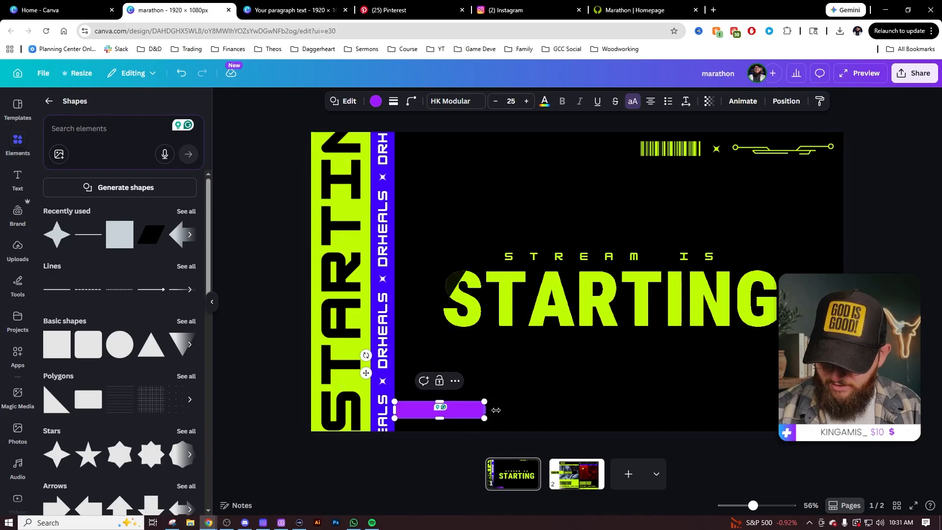
{"action": "left_click_drag", "start_coordinate": [496, 410], "coordinate": [834, 409]}
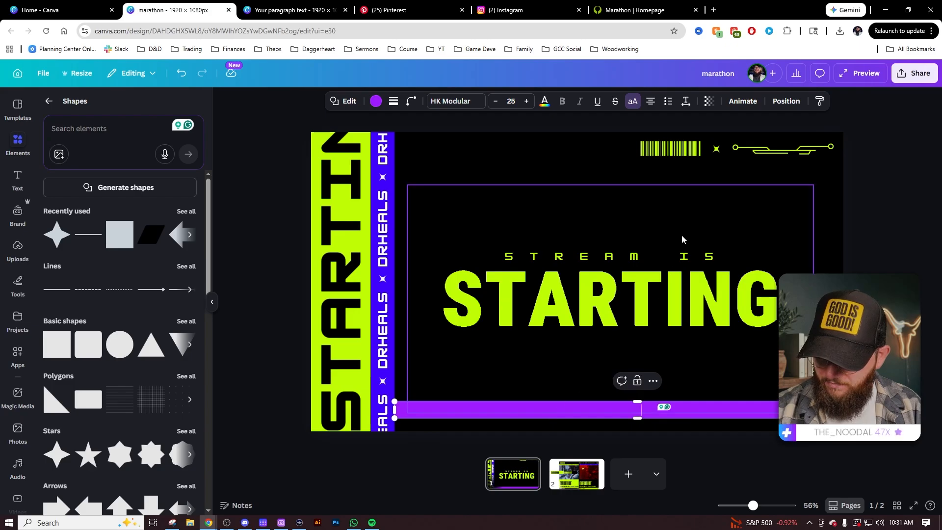
Recolour the horizontal bar lime green.
{"action": "left_click", "coordinate": [375, 102]}
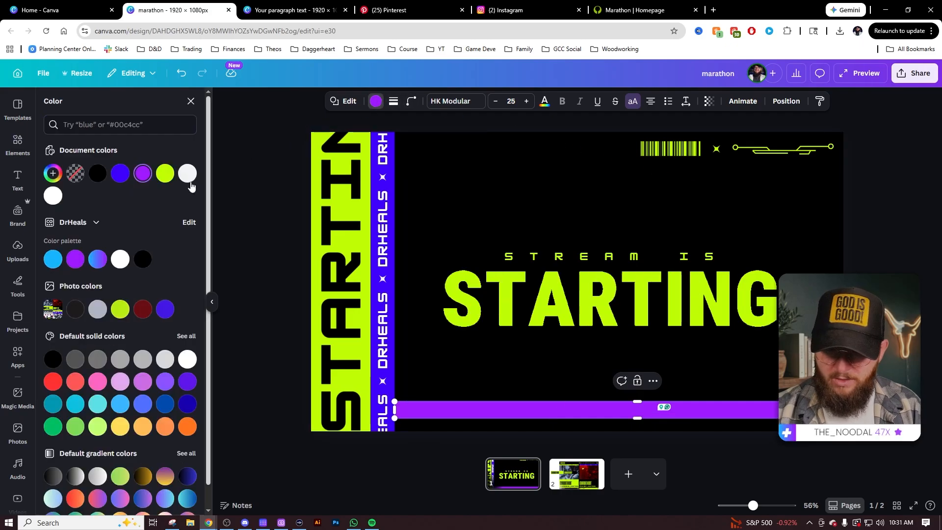
{"action": "left_click", "coordinate": [165, 174]}
{"action": "key", "text": "Escape"}
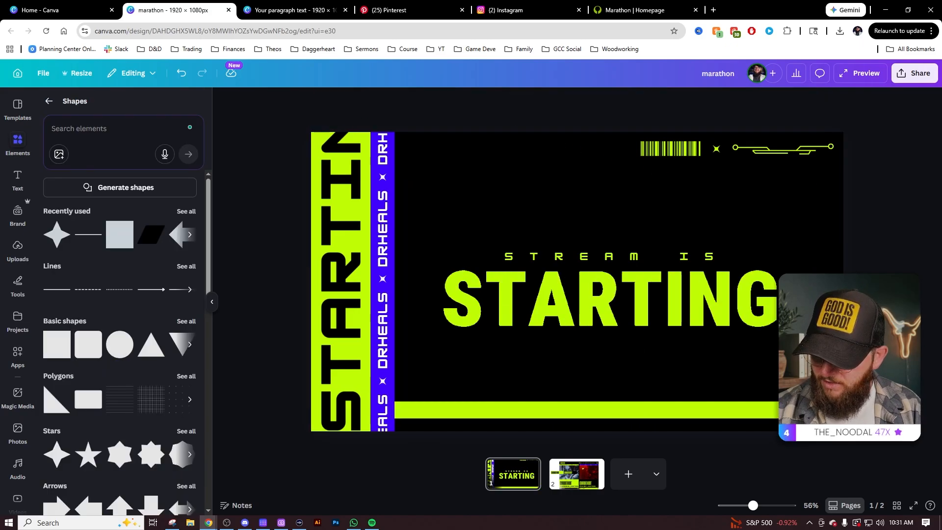
Add a widely spaced black HK Modular text line reading "REMEMBER TO FOLLOW!" and position it on the lime bar.
{"action": "left_click", "coordinate": [762, 413]}
{"action": "left_click", "coordinate": [760, 413]}
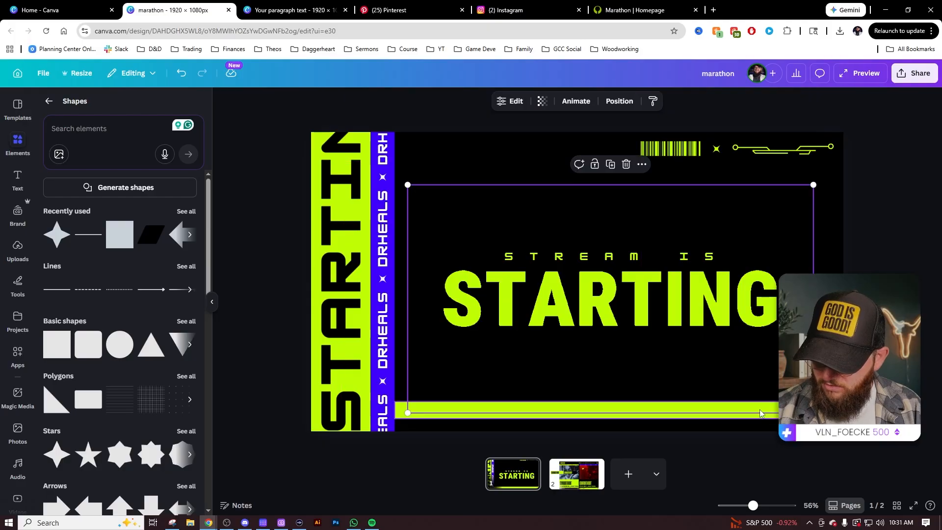
{"action": "left_click", "coordinate": [760, 416]}
{"action": "left_click", "coordinate": [621, 261]}
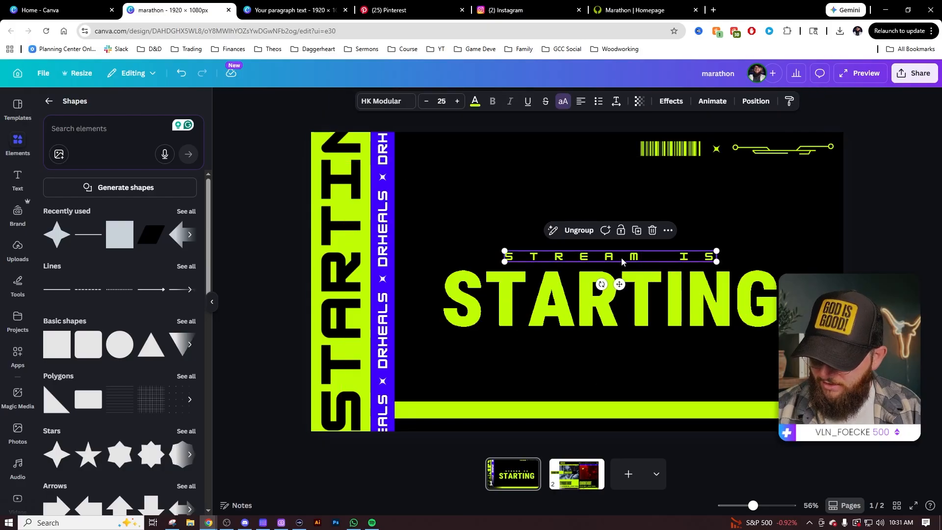
{"action": "left_click", "coordinate": [515, 352]}
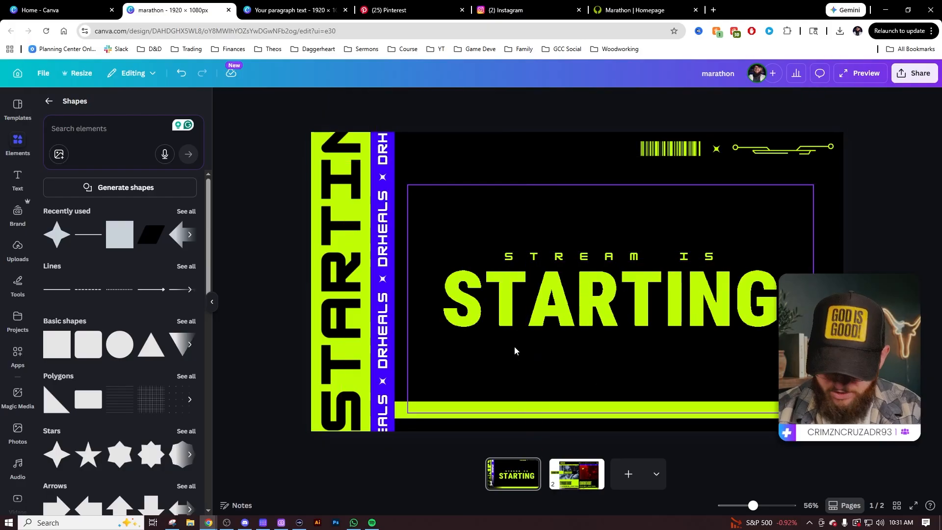
{"action": "key", "text": "ctrl+v"}
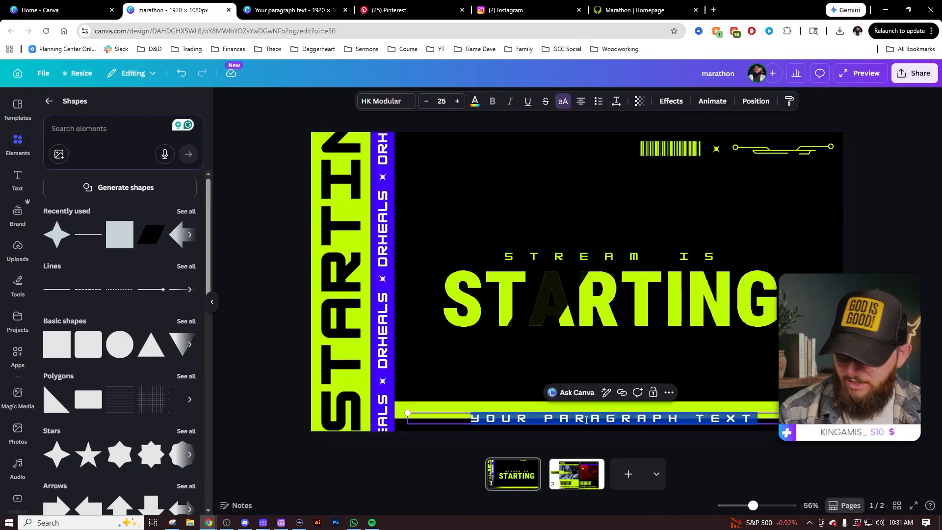
{"action": "type", "text": "REMEMBER TO FOLL"}
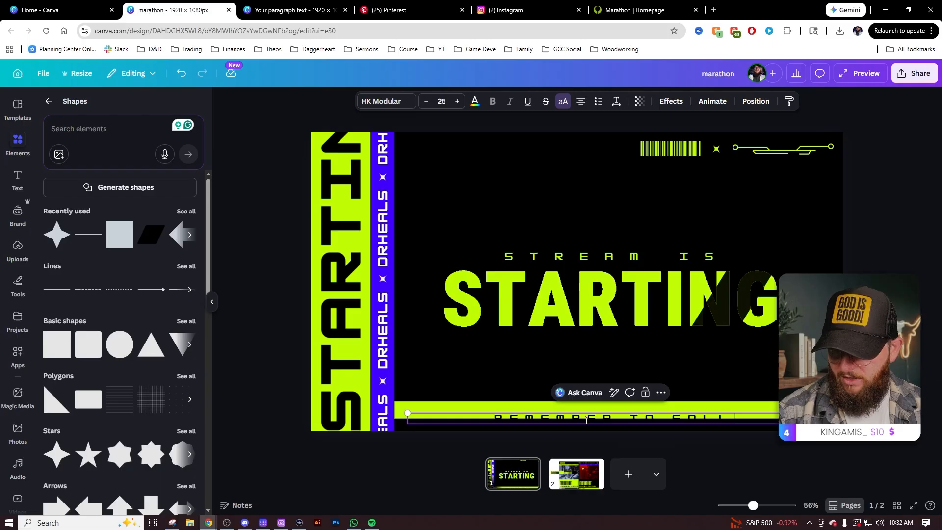
{"action": "type", "text": "OW!"}
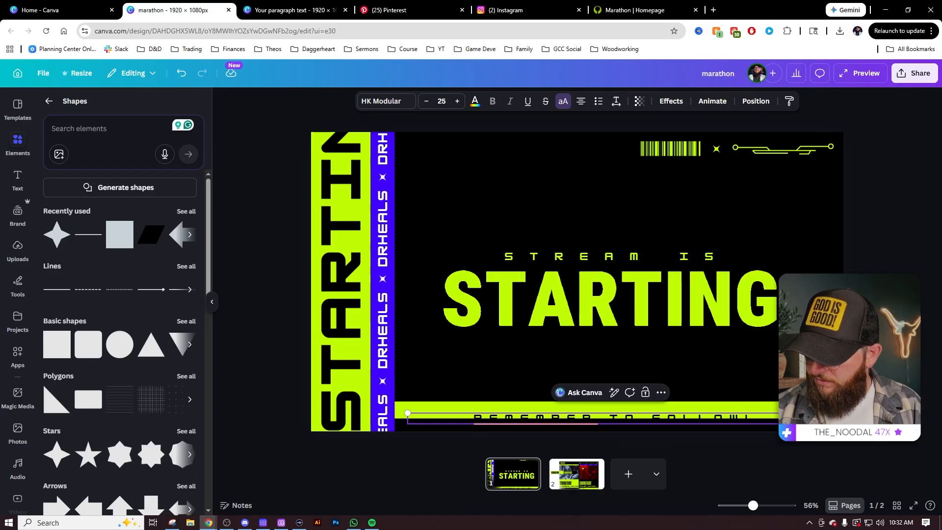
{"action": "left_click_drag", "start_coordinate": [736, 415], "coordinate": [736, 409]}
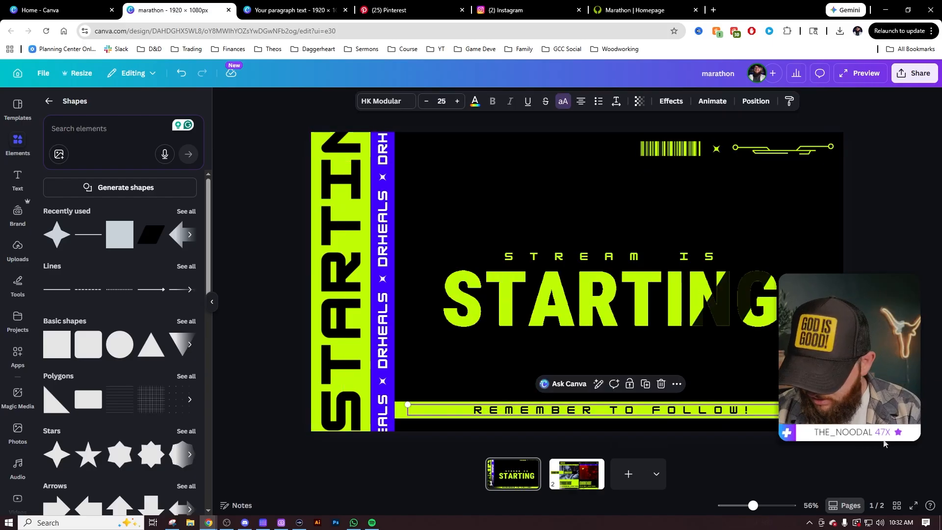
{"action": "left_click", "coordinate": [888, 442]}
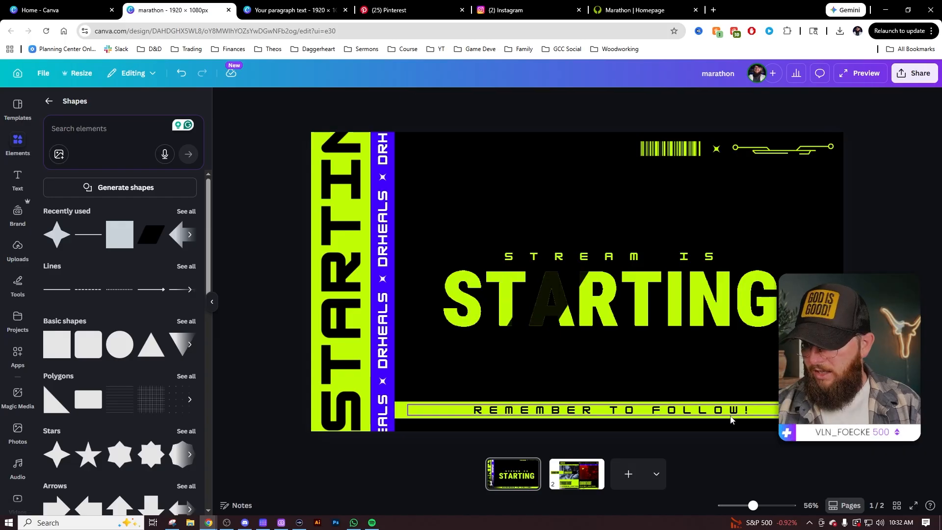
Move the follow text left over the vertical strips, repeat its phrase and widen the text box so one line spans the bar.
{"action": "left_click_drag", "start_coordinate": [721, 410], "coordinate": [624, 413]}
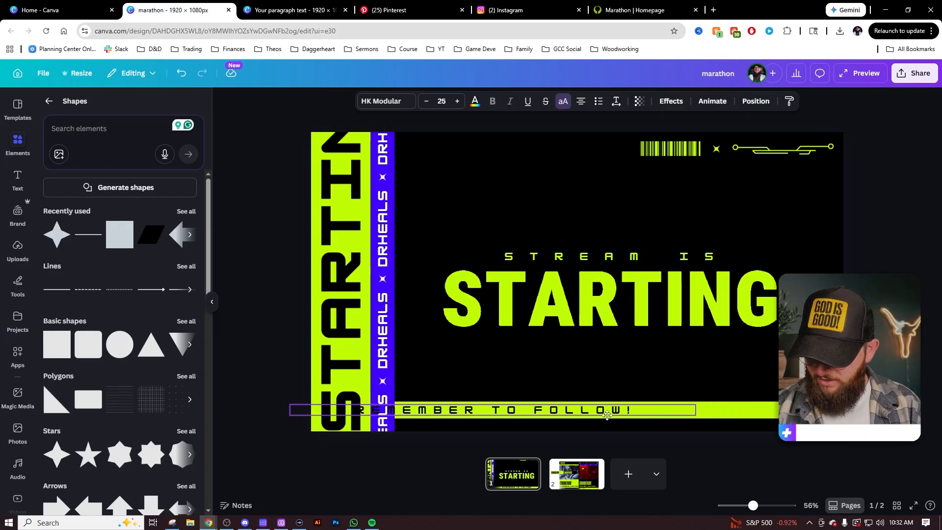
{"action": "triple_click", "coordinate": [615, 412]}
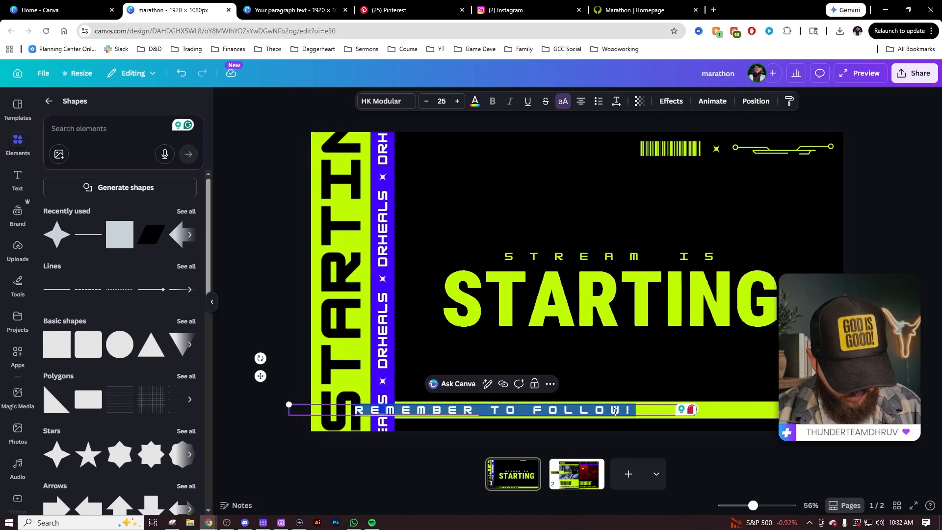
{"action": "left_click", "coordinate": [643, 409]}
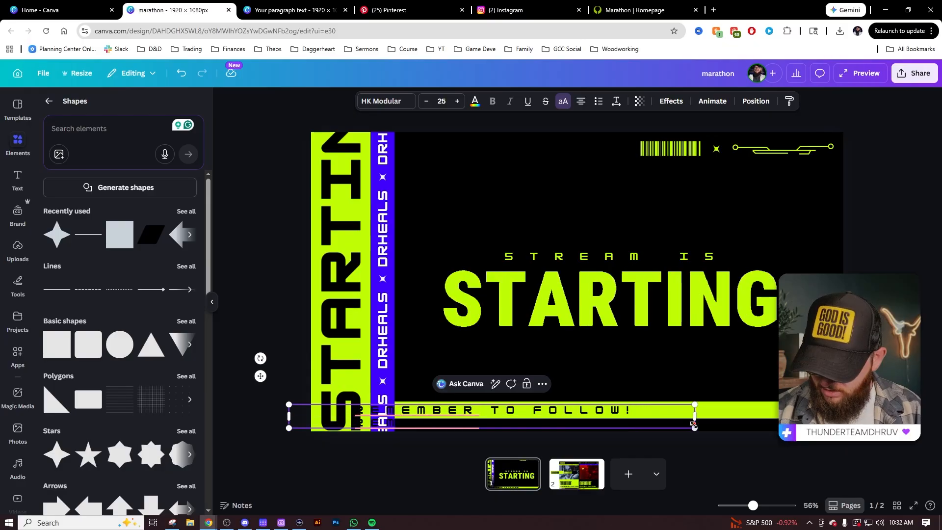
{"action": "left_click", "coordinate": [784, 458]}
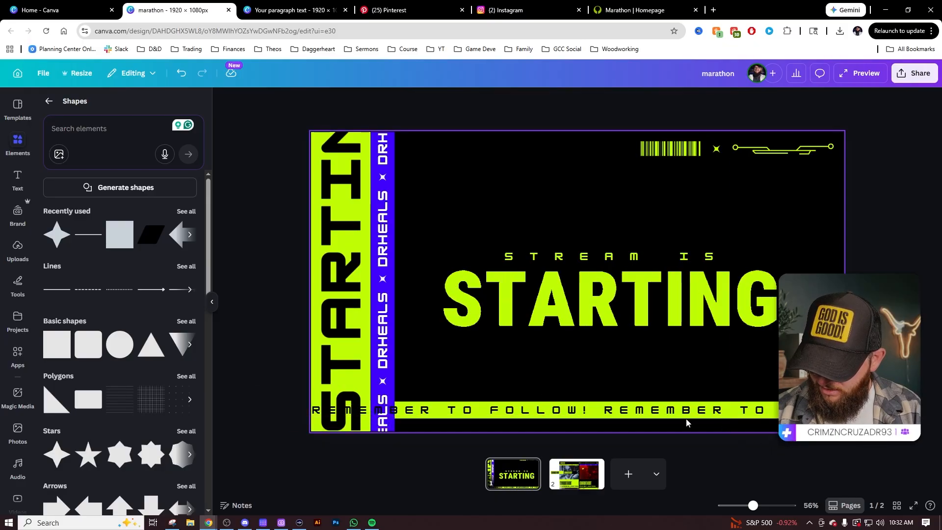
Group the repeated follow text with the lime bar and send the group behind the vertical strips.
{"action": "left_click", "coordinate": [768, 411]}
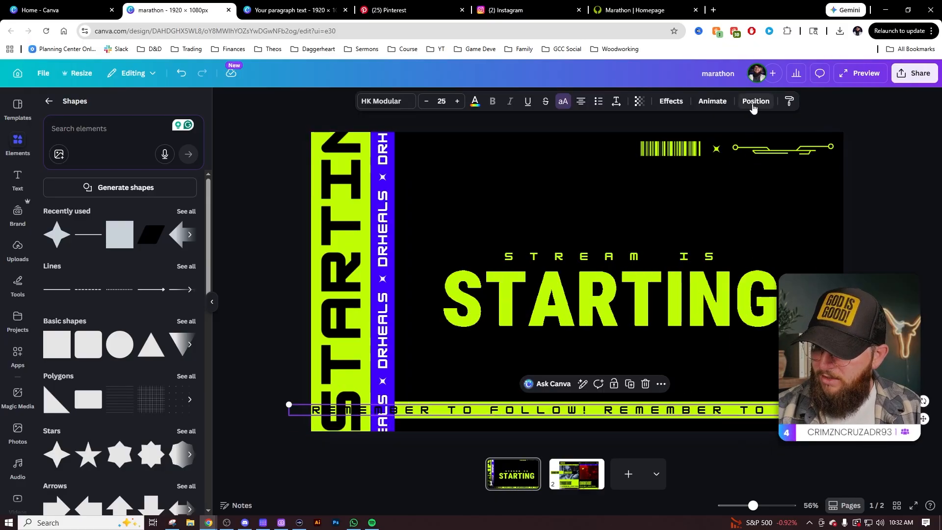
{"action": "left_click", "coordinate": [768, 403], "text": "shift"}
{"action": "left_click", "coordinate": [768, 417], "text": "shift"}
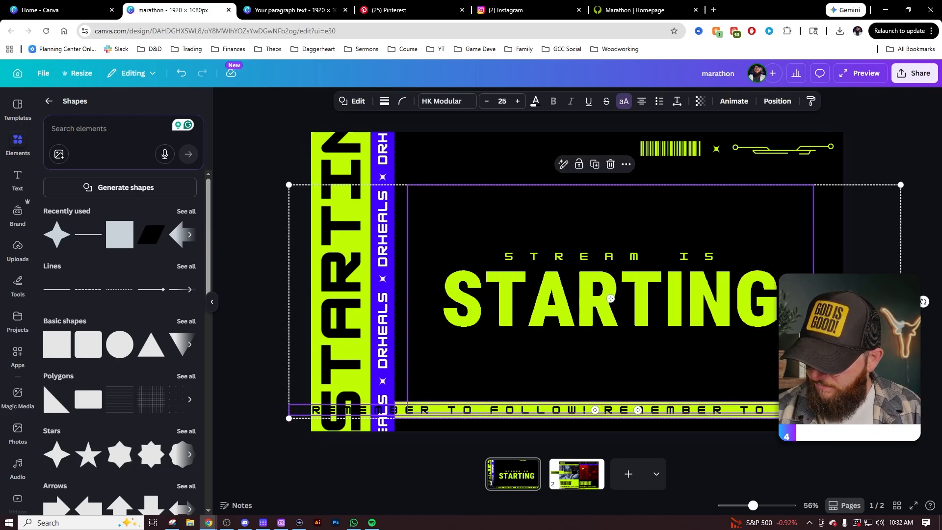
{"action": "left_click", "coordinate": [768, 402], "text": "shift"}
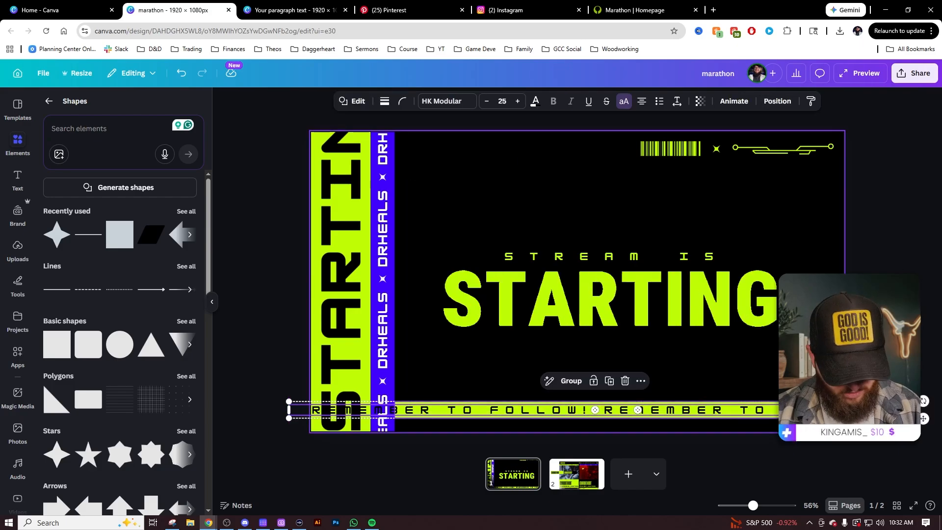
{"action": "key", "text": "ctrl+g"}
{"action": "left_click", "coordinate": [766, 101]}
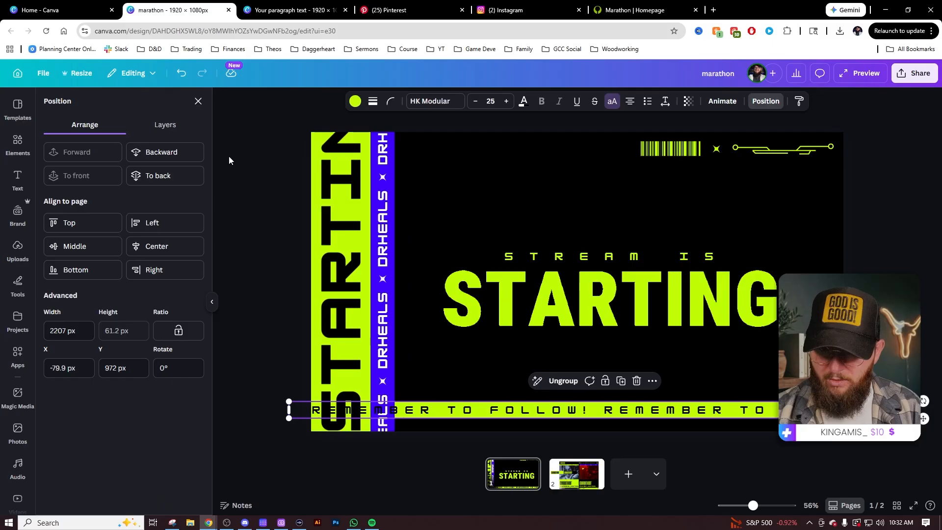
{"action": "left_click", "coordinate": [158, 175]}
{"action": "left_click", "coordinate": [810, 460]}
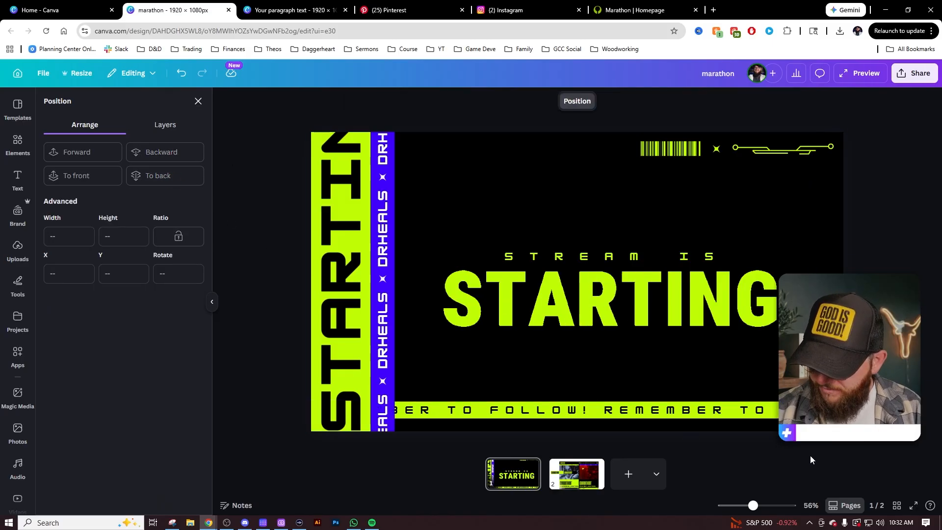
Shift the follow text within the grouped bar to the right, to about X 60 px.
{"action": "left_click", "coordinate": [525, 377]}
{"action": "left_click", "coordinate": [410, 411]}
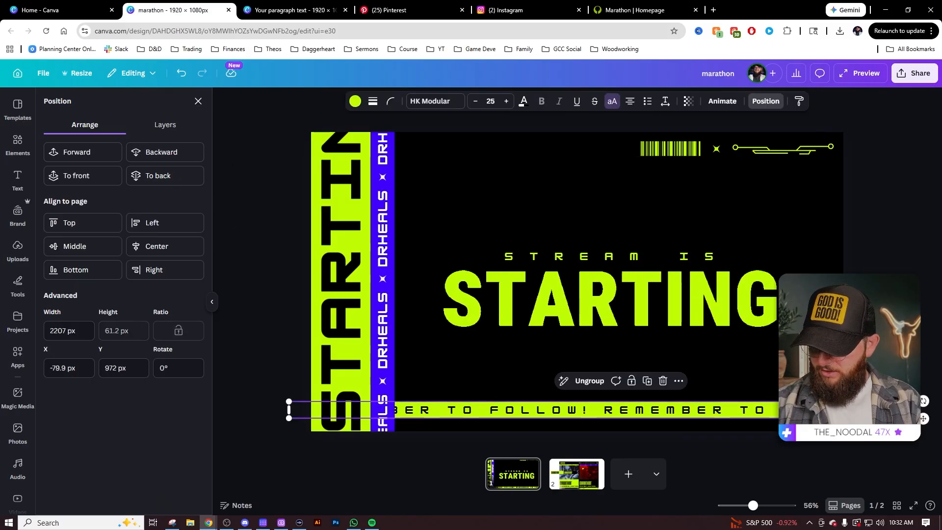
{"action": "left_click", "coordinate": [784, 441]}
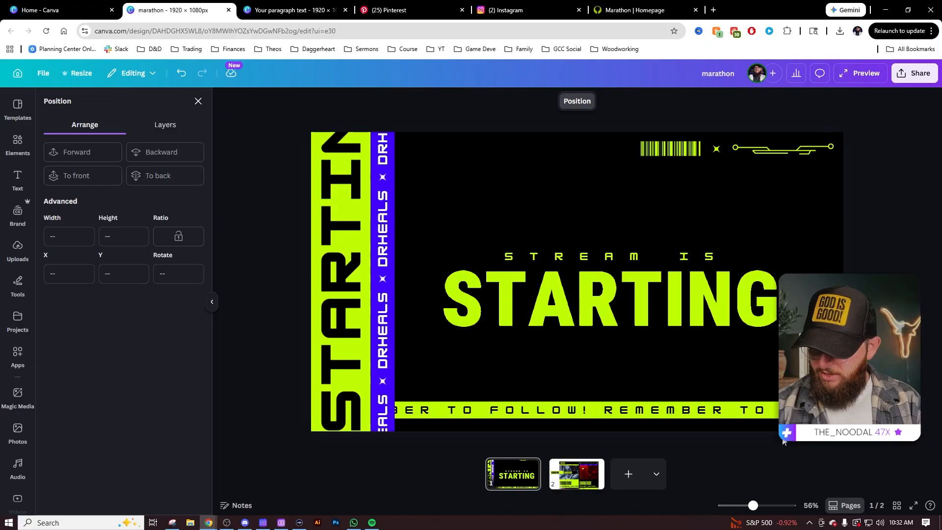
{"action": "left_click", "coordinate": [743, 413]}
{"action": "left_click", "coordinate": [595, 409]}
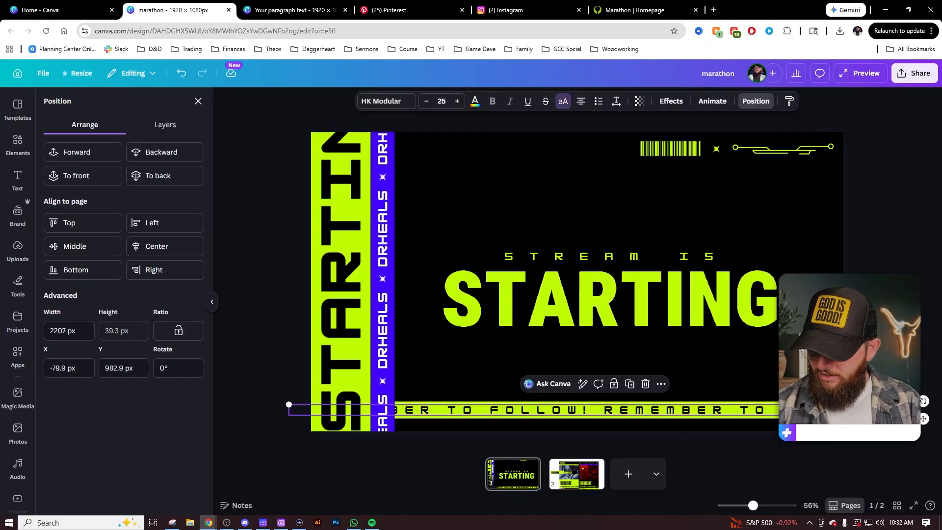
{"action": "left_click_drag", "start_coordinate": [407, 415], "coordinate": [562, 415]}
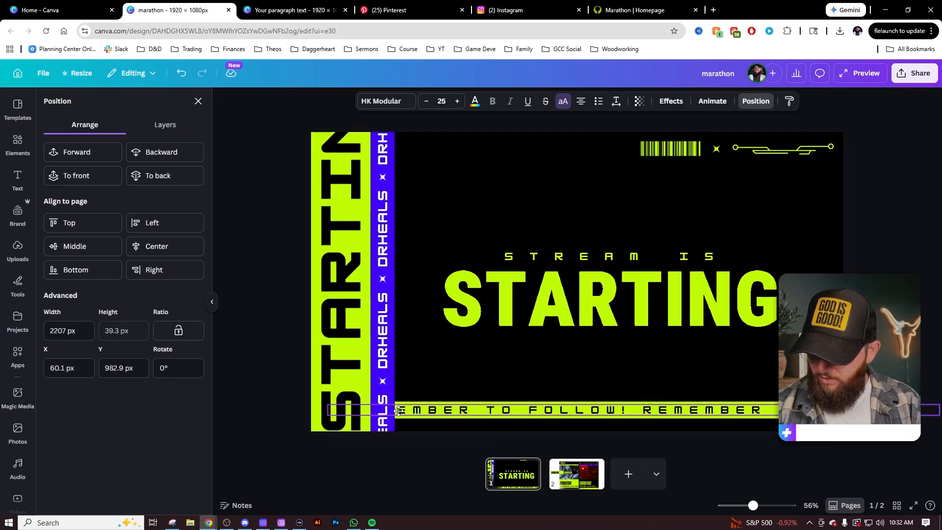
{"action": "left_click_drag", "start_coordinate": [399, 411], "coordinate": [396, 411]}
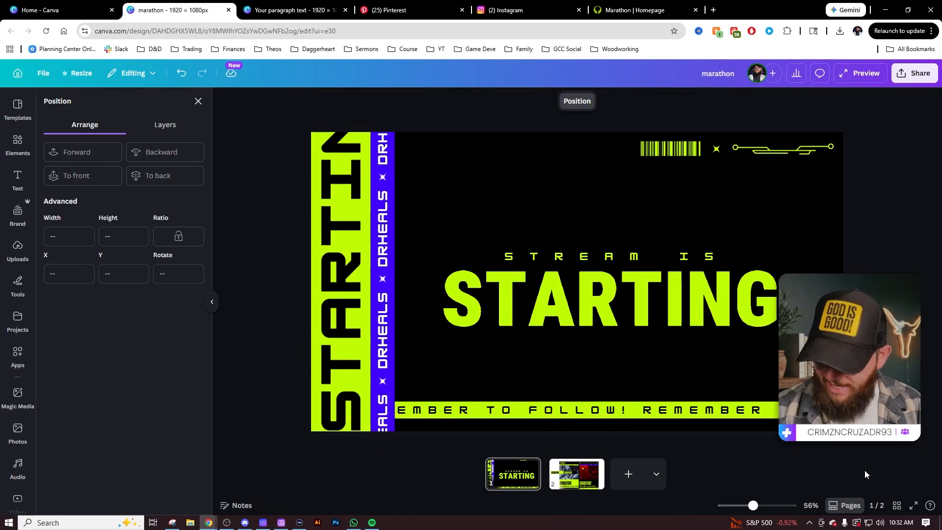
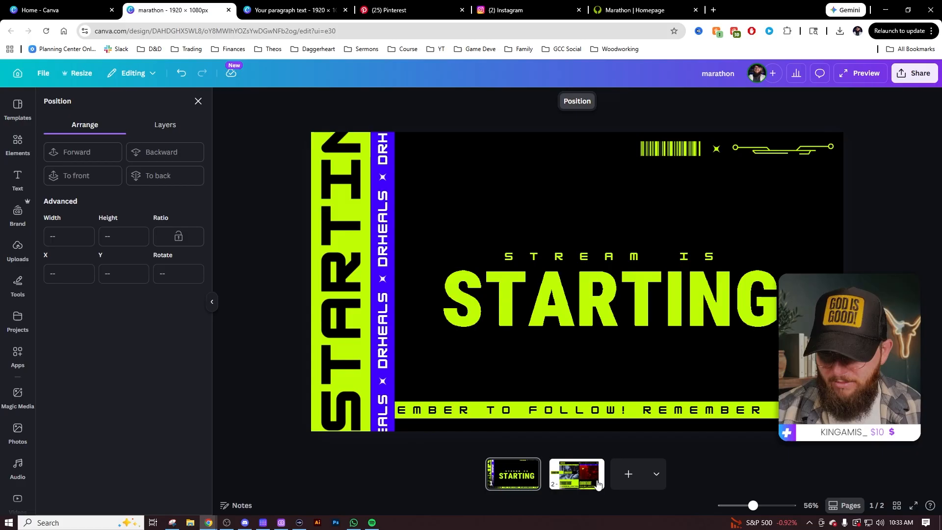
{"action": "left_click", "coordinate": [655, 304]}
{"action": "left_click_drag", "start_coordinate": [659, 310], "coordinate": [659, 303]}
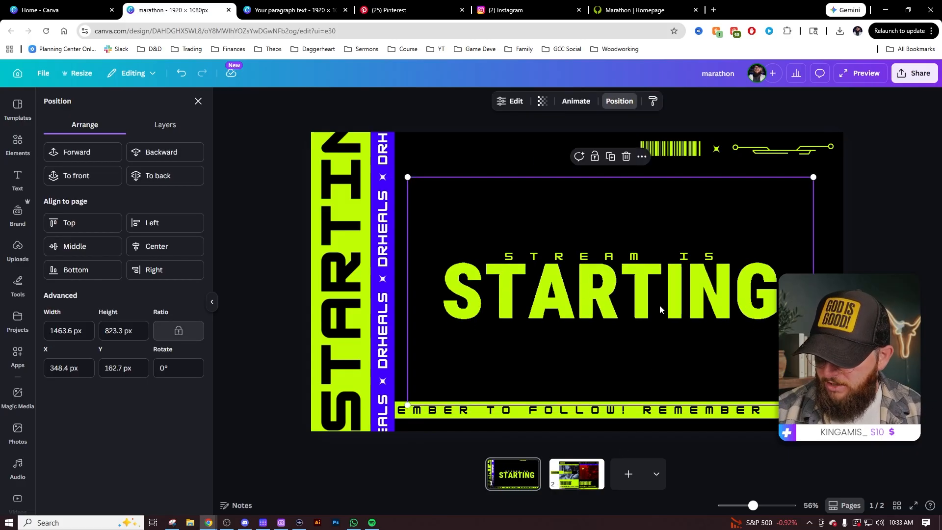
{"action": "key", "text": "ctrl+z"}
{"action": "key", "text": "Escape"}
Move the STREAM IS line and the large STARTING text together slightly up and right to centre them in the black area.
{"action": "left_click", "coordinate": [684, 188]}
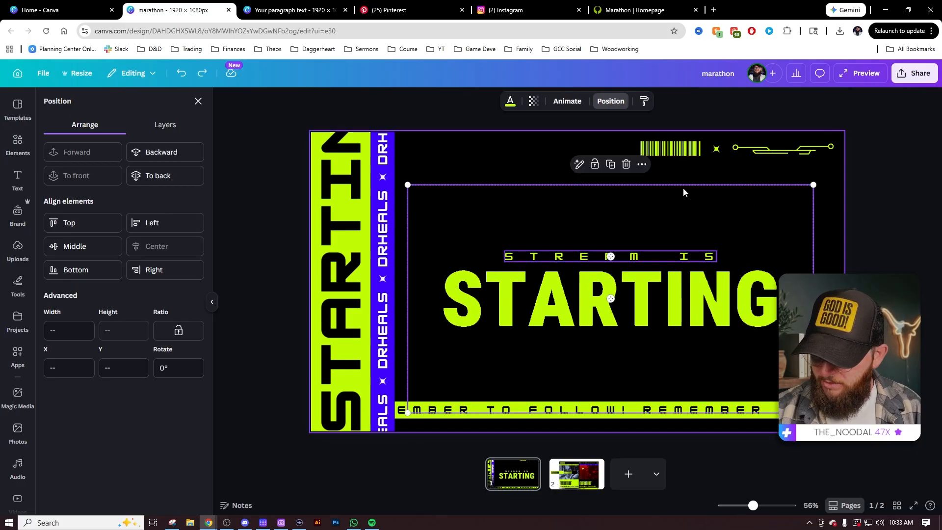
{"action": "left_click_drag", "start_coordinate": [664, 317], "coordinate": [672, 309]}
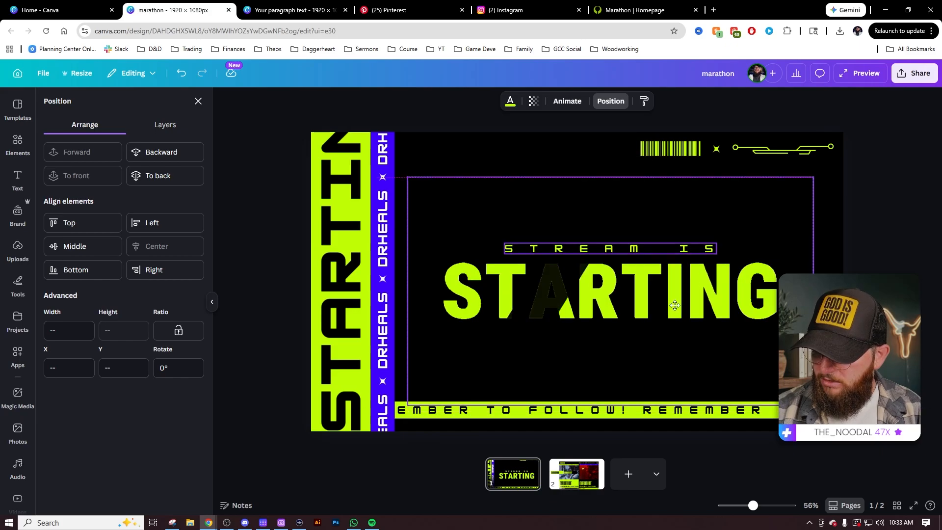
{"action": "key", "text": "ctrl+z"}
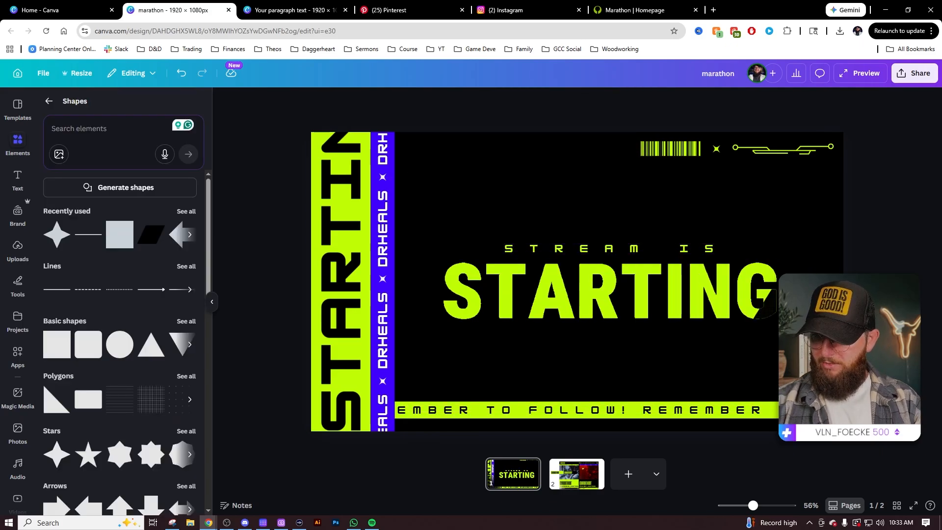
{"action": "left_click", "coordinate": [611, 291]}
{"action": "left_click", "coordinate": [659, 249], "text": "shift"}
{"action": "left_click_drag", "start_coordinate": [660, 288], "coordinate": [662, 288]}
{"action": "left_click_drag", "start_coordinate": [858, 295], "coordinate": [534, 219]}
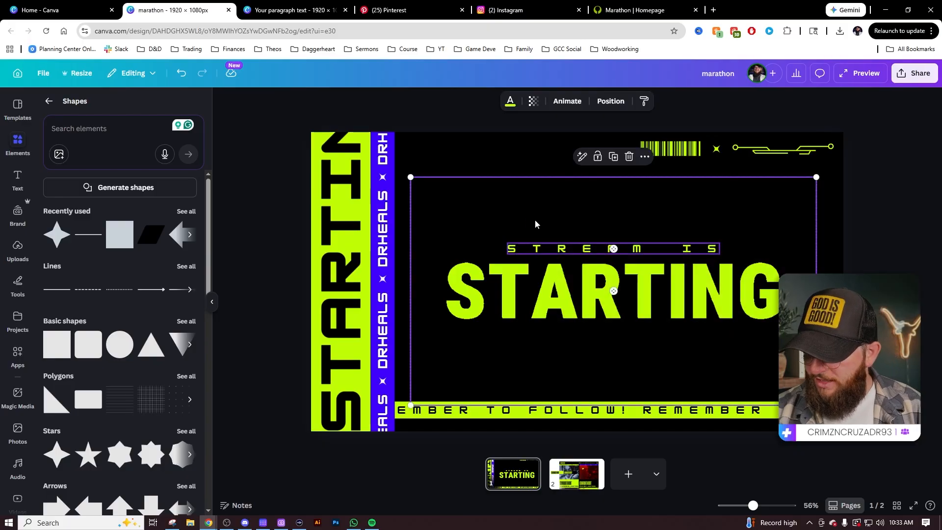
{"action": "left_click_drag", "start_coordinate": [649, 302], "coordinate": [649, 297]}
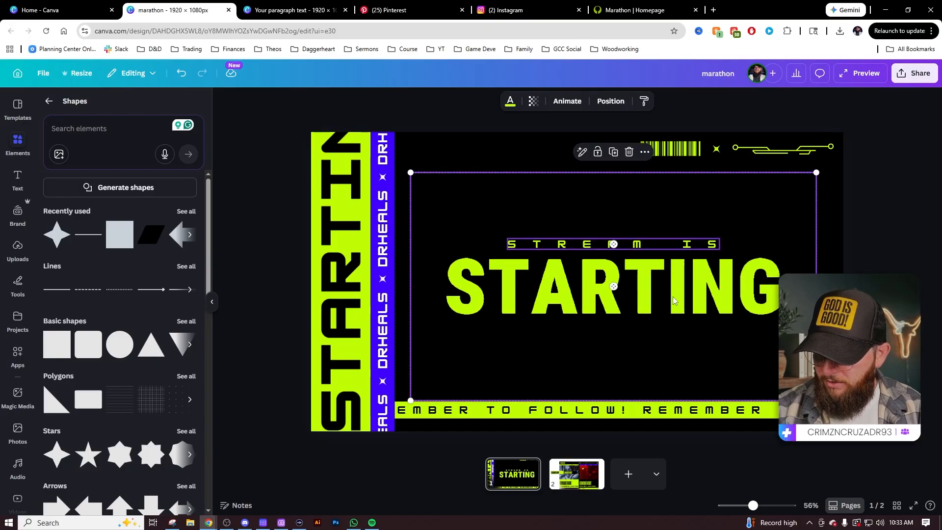
{"action": "key", "text": "Escape"}
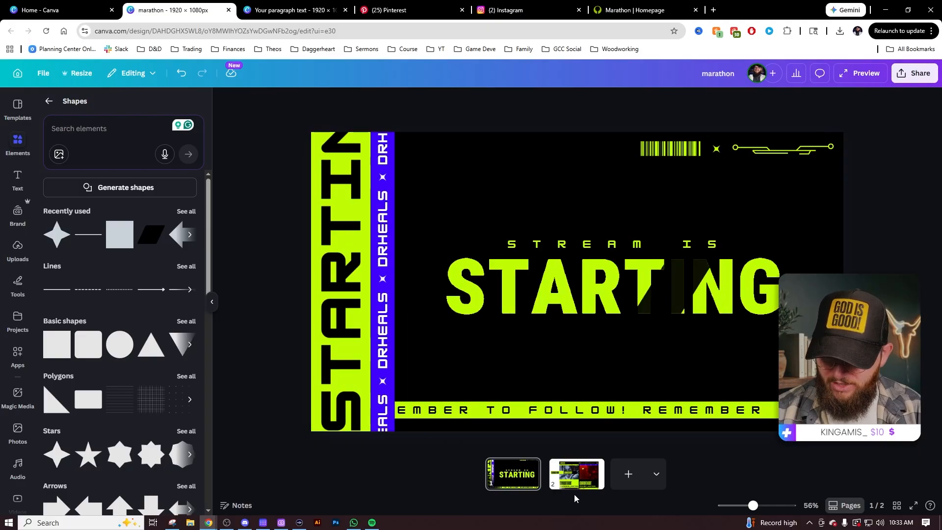
Delete the old second page and duplicate the Starting page as the new page 2.
{"action": "left_click", "coordinate": [586, 481]}
{"action": "key", "text": "Delete"}
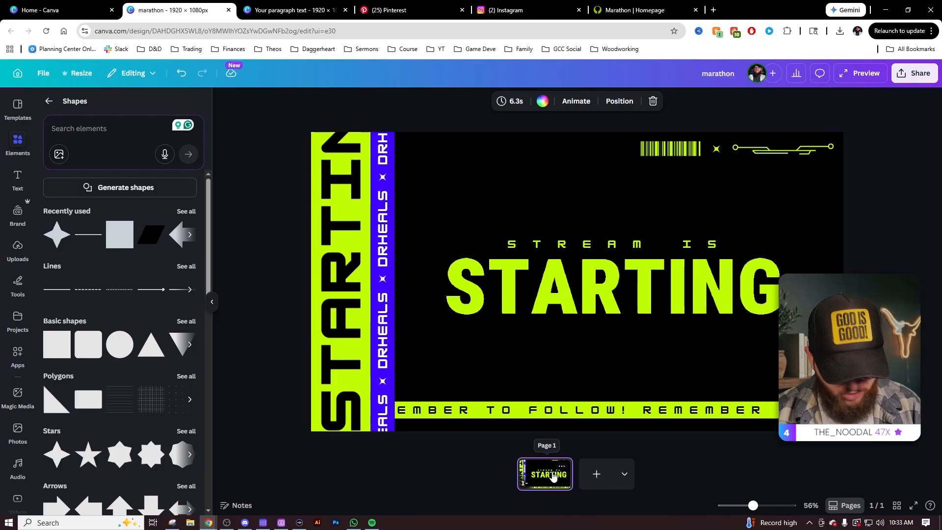
{"action": "key", "text": "ctrl+d"}
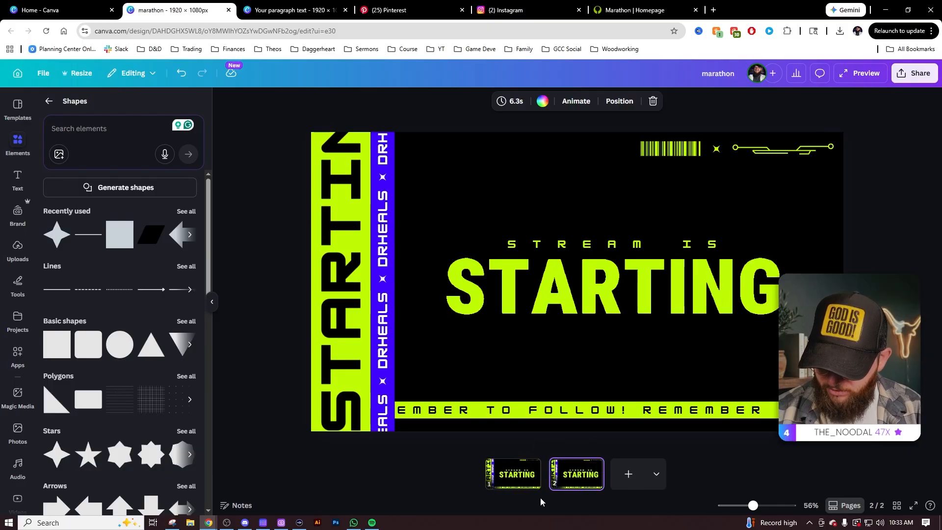
Set the page timing to 2.5 seconds and apply it to all pages.
{"action": "left_click", "coordinate": [523, 480]}
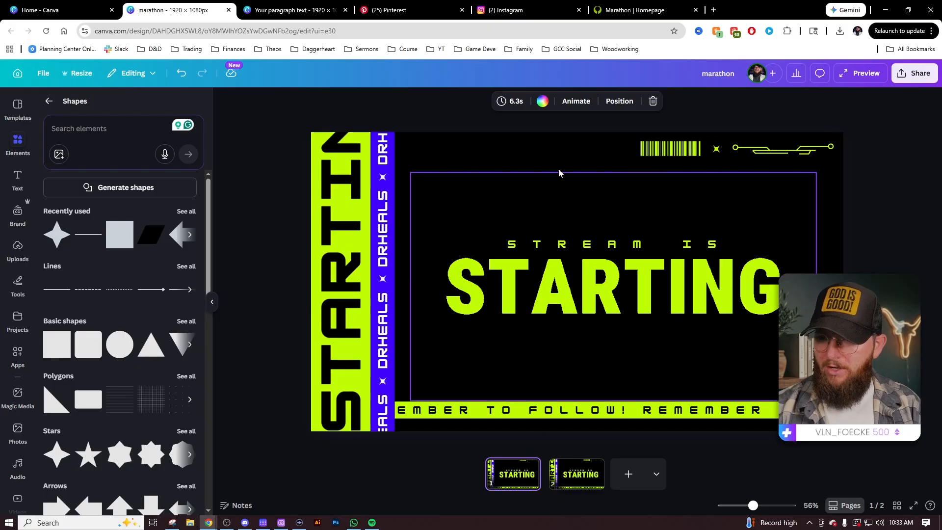
{"action": "left_click", "coordinate": [510, 101]}
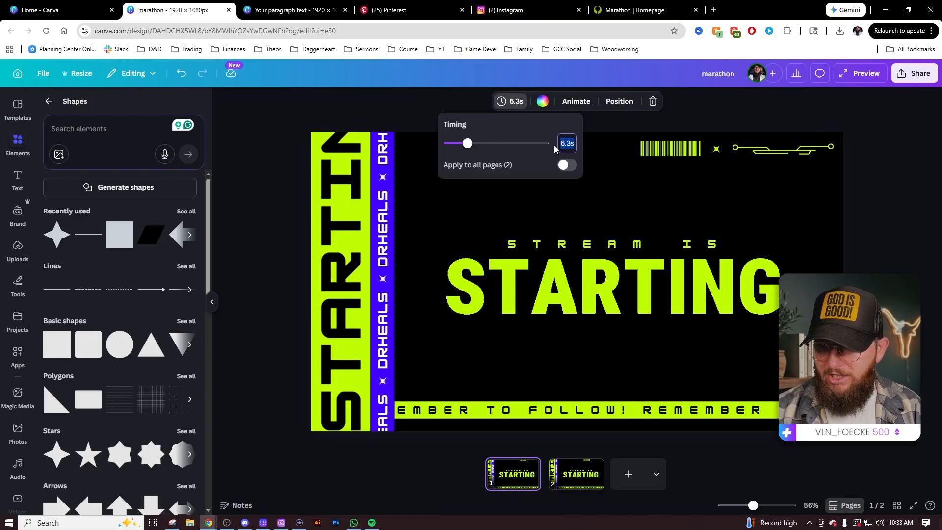
{"action": "type", "text": "2"}
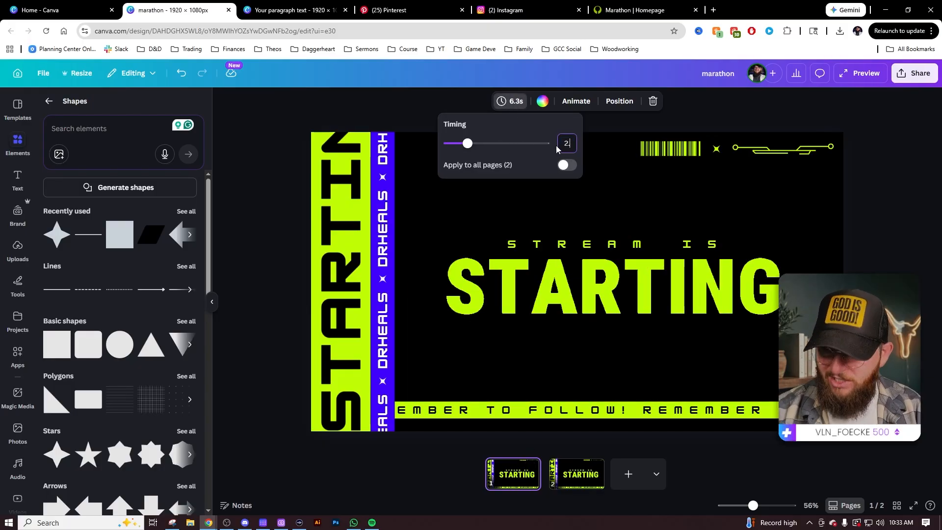
{"action": "type", "text": ".5"}
{"action": "key", "text": "Return"}
{"action": "left_click", "coordinate": [568, 165]}
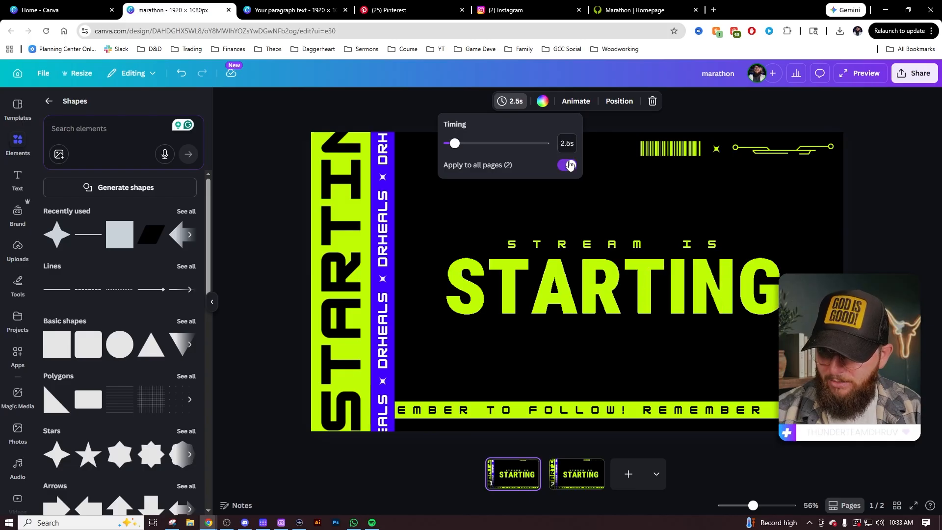
{"action": "left_click", "coordinate": [673, 468]}
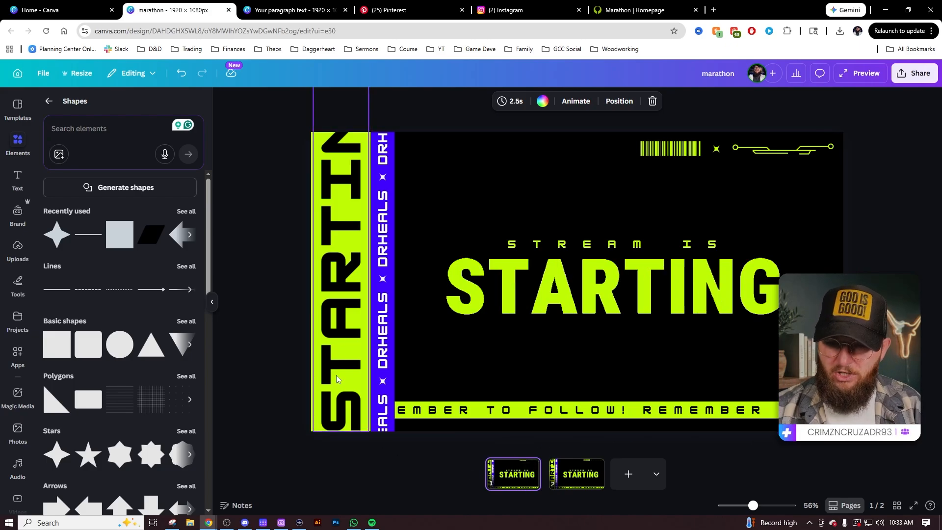
{"action": "left_click", "coordinate": [347, 164]}
{"action": "mouse_move", "coordinate": [349, 148]}
{"action": "left_mouse_down"}
{"action": "mouse_move", "coordinate": [364, 507]}
{"action": "mouse_move", "coordinate": [365, 153]}
{"action": "mouse_move", "coordinate": [351, 153]}
{"action": "left_mouse_up"}
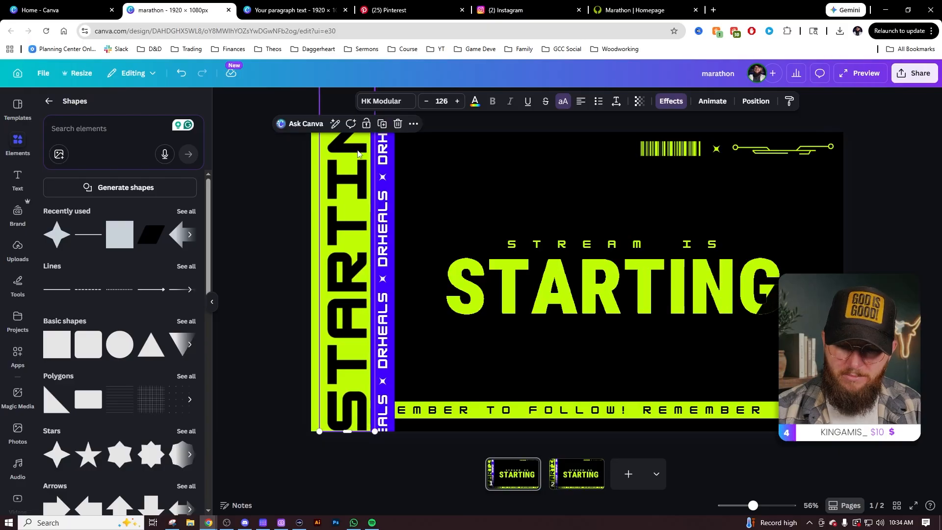
{"action": "left_click", "coordinate": [410, 452]}
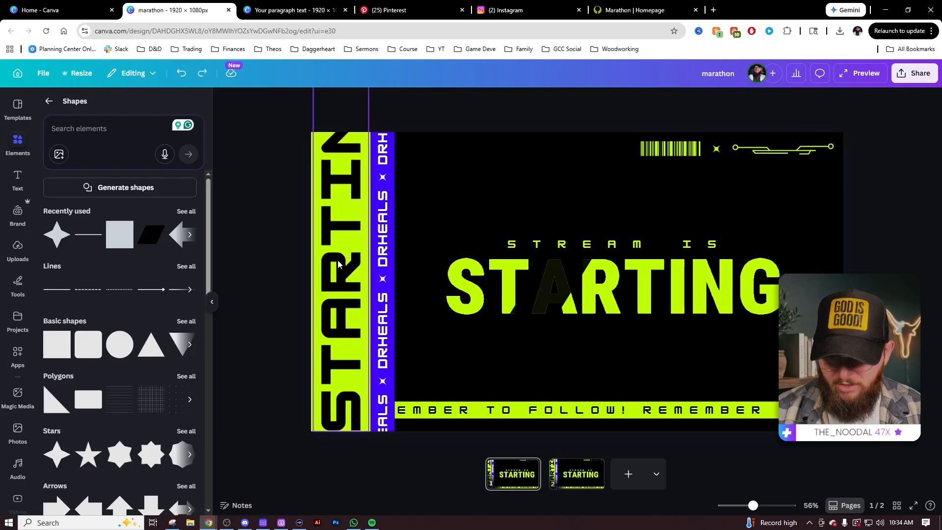
On page 2, slide the black vertical text down the lime strip until its repeated STARTING wording matches page 1's visible position.
{"action": "left_click", "coordinate": [580, 480]}
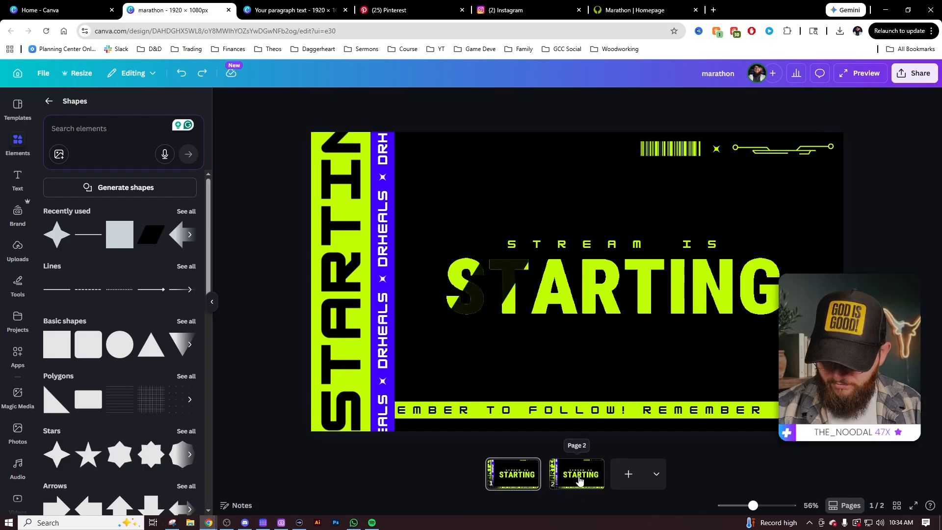
{"action": "left_click_drag", "start_coordinate": [754, 506], "coordinate": [742, 507]}
{"action": "left_click_drag", "start_coordinate": [460, 250], "coordinate": [449, 506]}
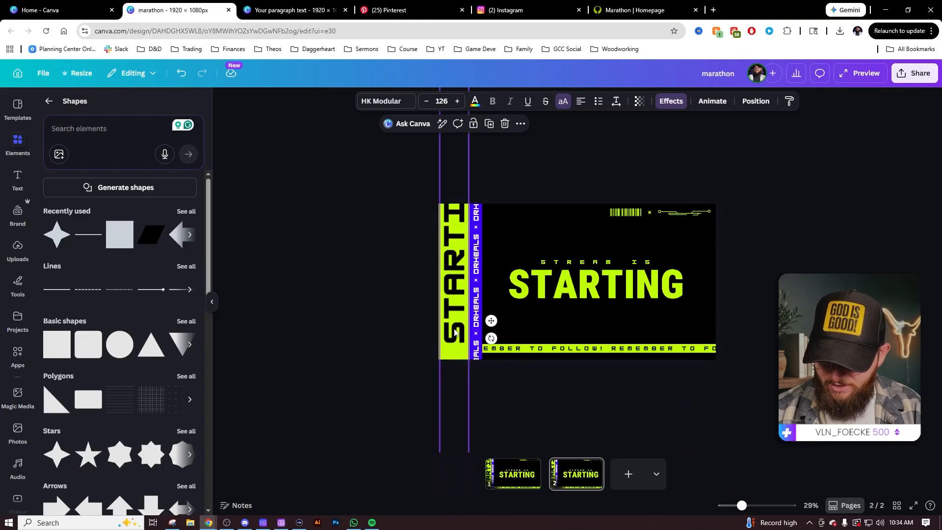
{"action": "left_click_drag", "start_coordinate": [454, 333], "coordinate": [454, 348]}
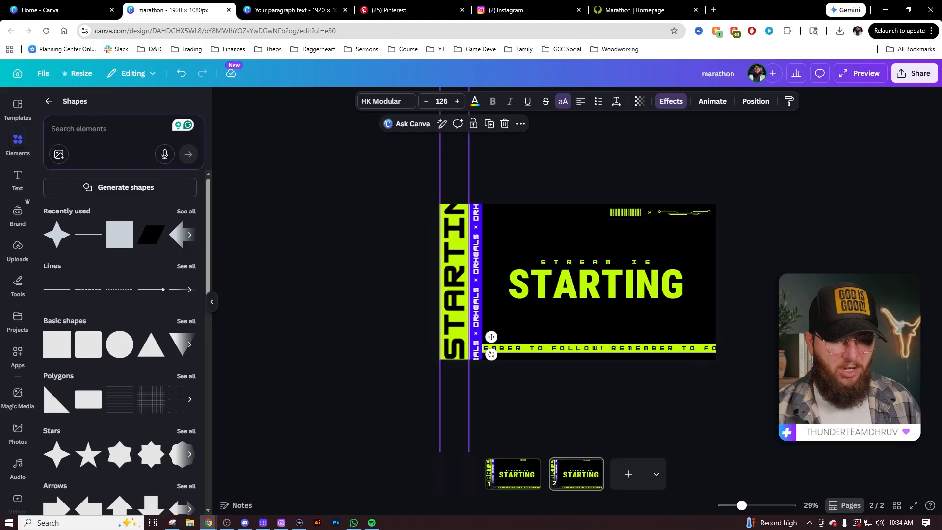
{"action": "left_click", "coordinate": [504, 379]}
Apply the Match & Move transition between pages 1 and 2.
{"action": "left_click", "coordinate": [527, 476]}
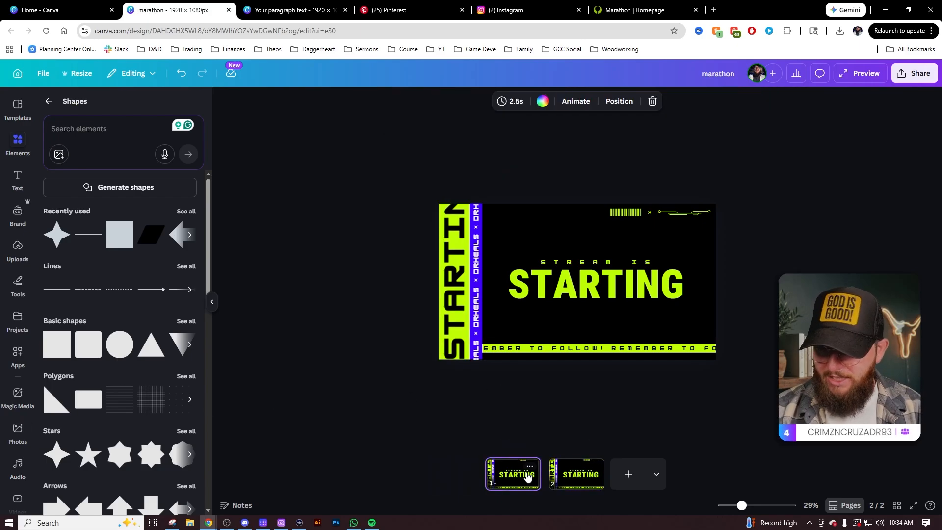
{"action": "left_click", "coordinate": [575, 478]}
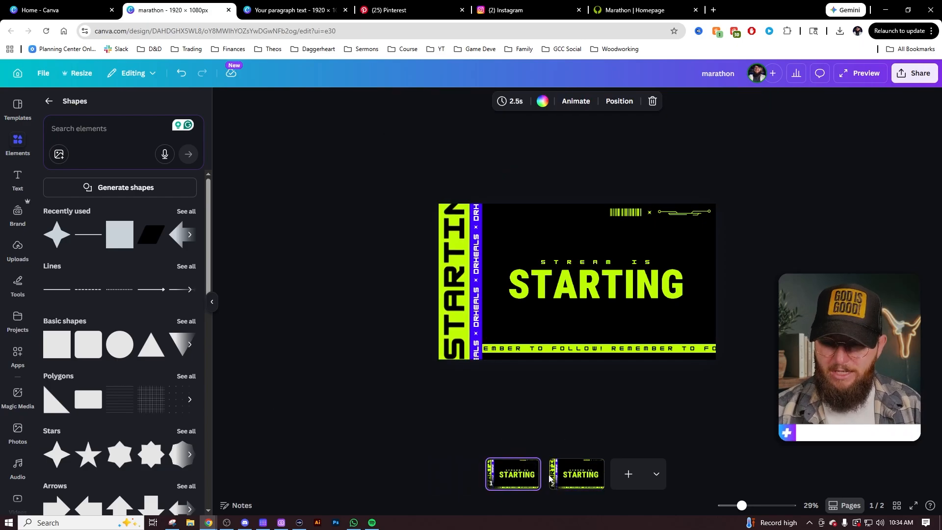
{"action": "left_click", "coordinate": [545, 482]}
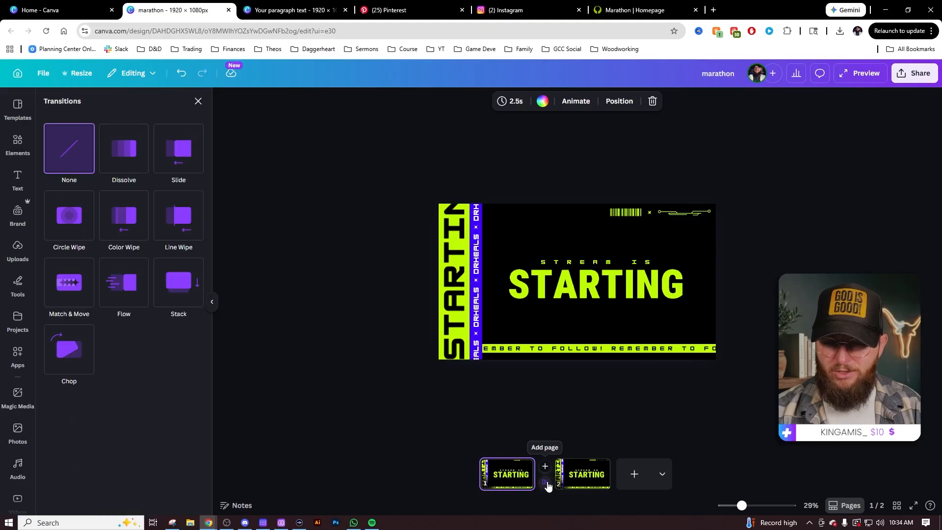
{"action": "left_click", "coordinate": [76, 281]}
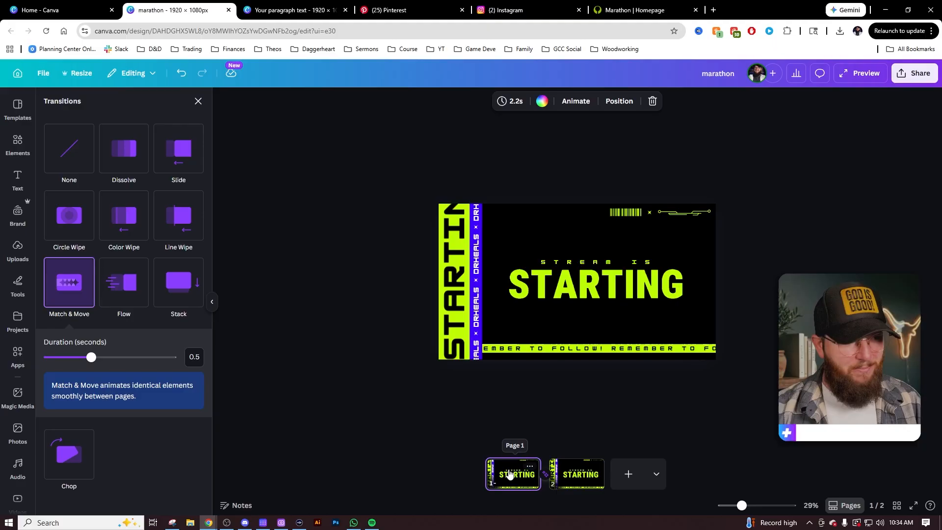
Check the vertical text on both pages and set the Match & Move transition duration to 1.2 seconds.
{"action": "left_click", "coordinate": [577, 473]}
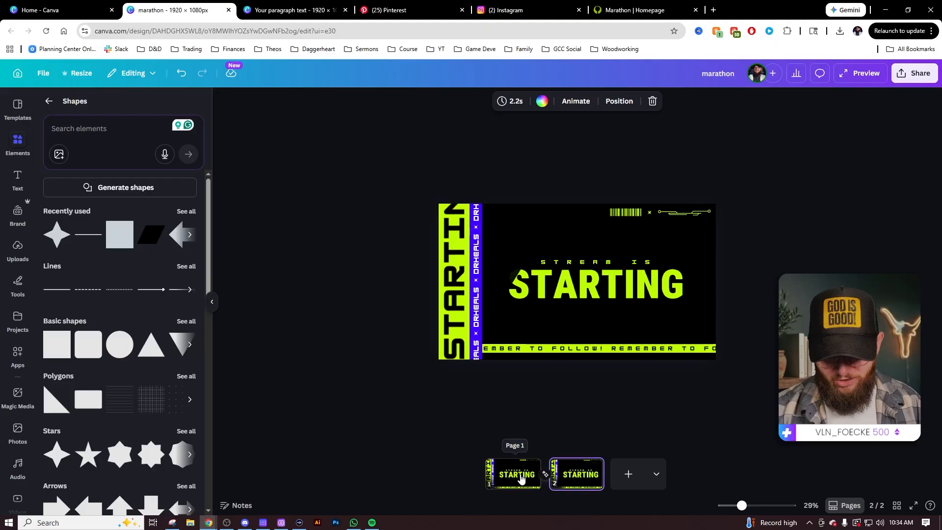
{"action": "left_click", "coordinate": [522, 479]}
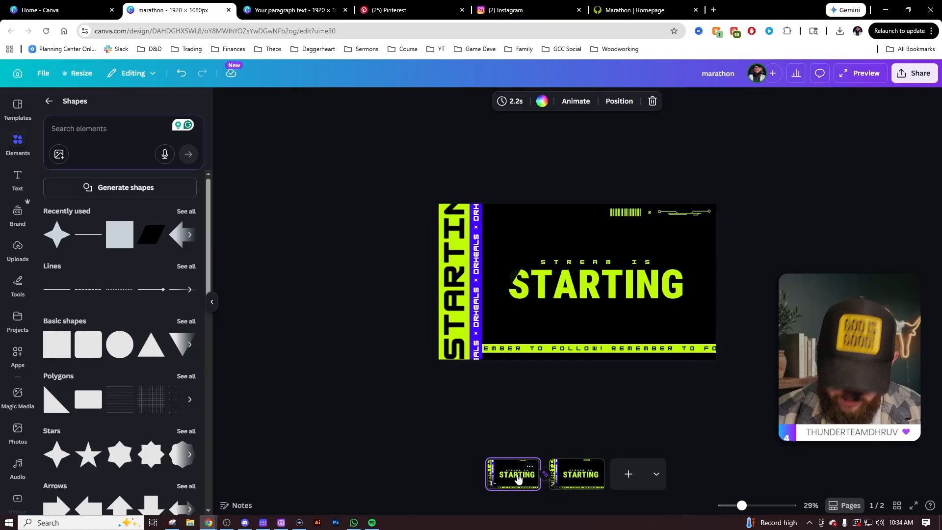
{"action": "left_click", "coordinate": [455, 345]}
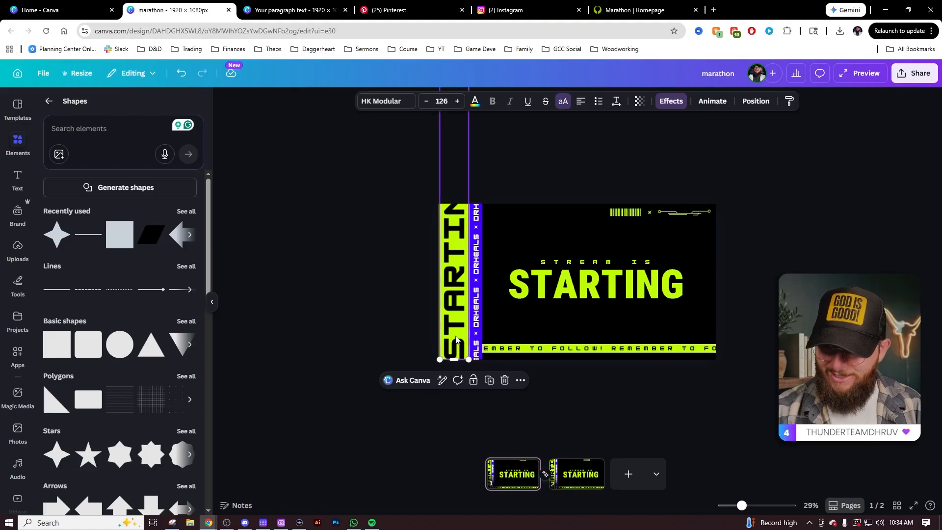
{"action": "left_click", "coordinate": [545, 476]}
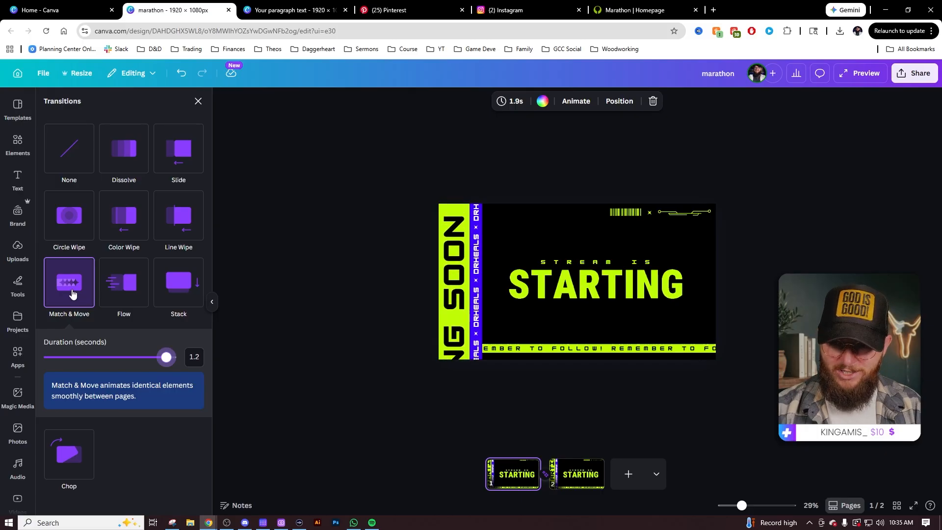
{"action": "left_click", "coordinate": [576, 414]}
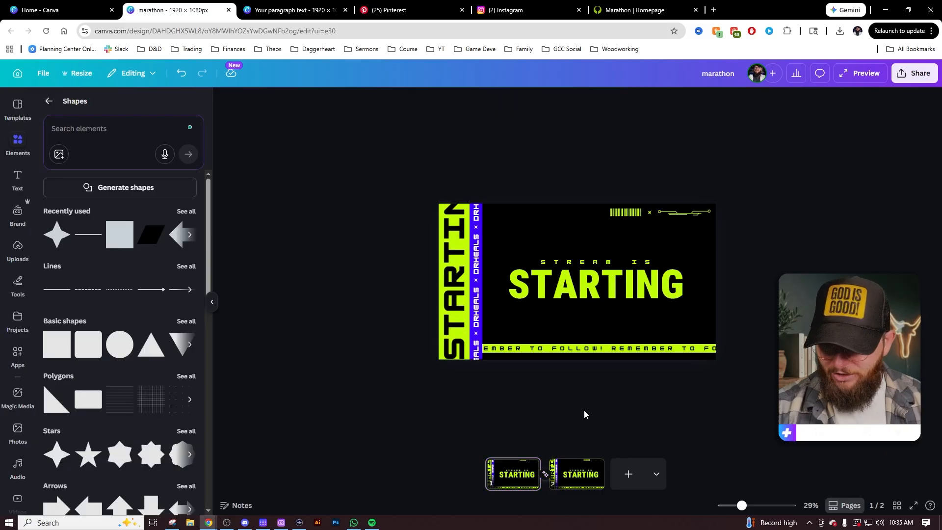
Download pages 1–2 as a single MP4 video at 1080p and open the downloaded file.
{"action": "left_click", "coordinate": [916, 76]}
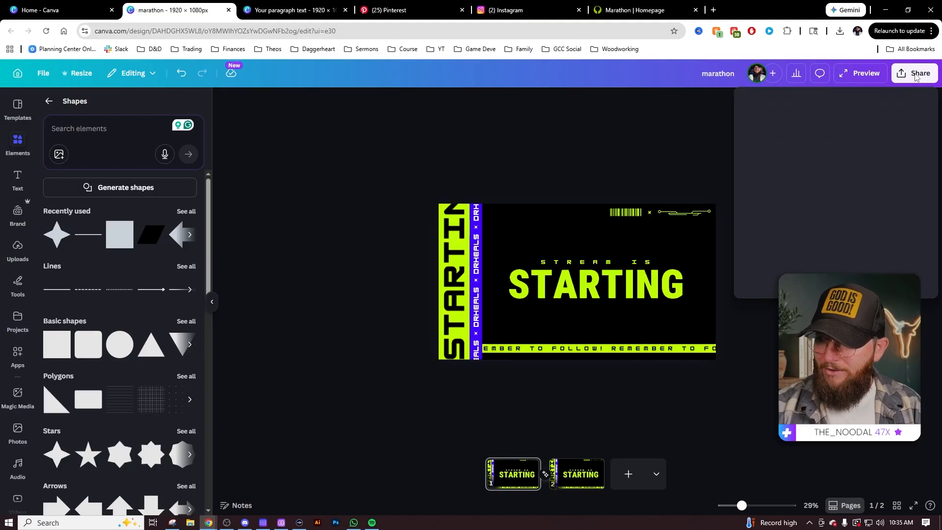
{"action": "left_click", "coordinate": [771, 272]}
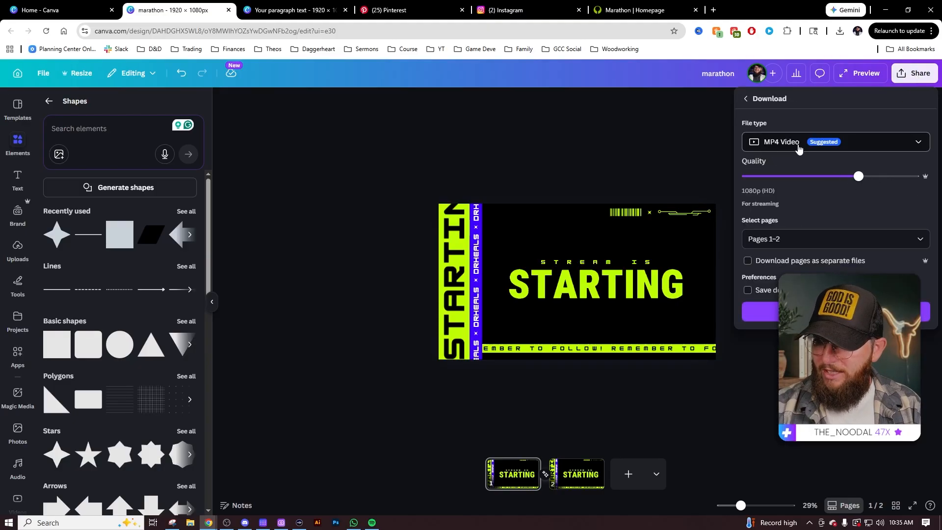
{"action": "left_click", "coordinate": [872, 238]}
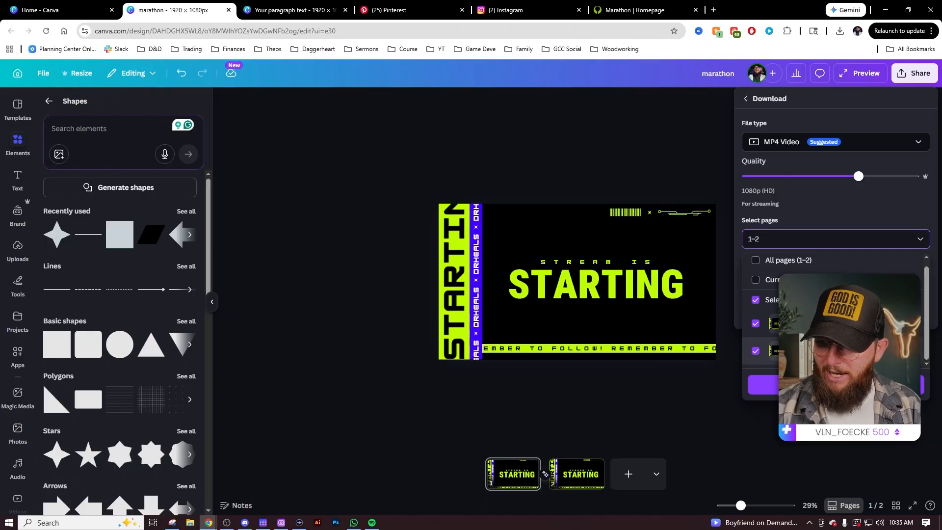
{"action": "left_click", "coordinate": [835, 384]}
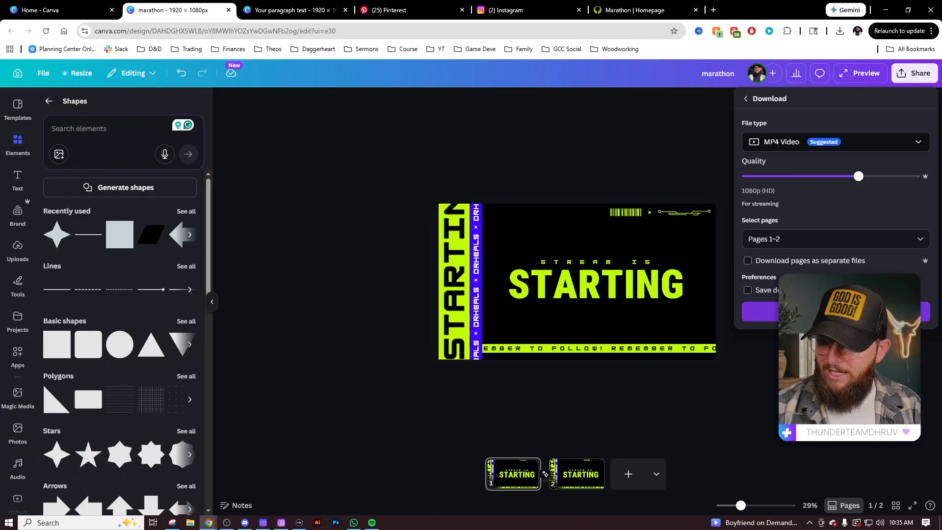
{"action": "left_click", "coordinate": [836, 311]}
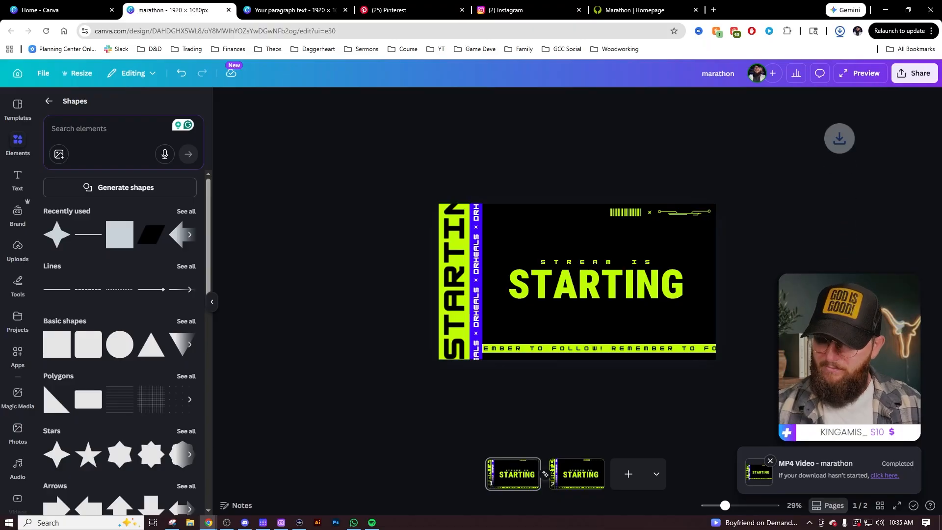
{"action": "left_click", "coordinate": [753, 57]}
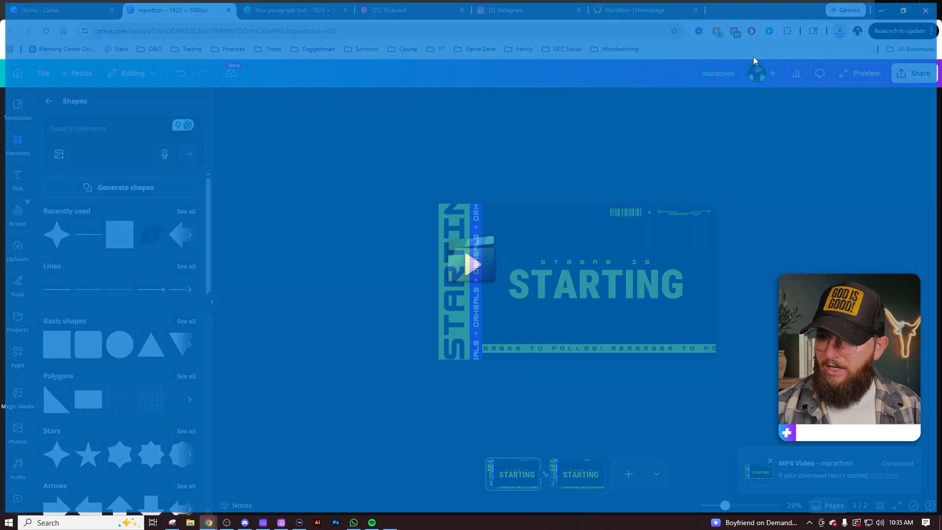